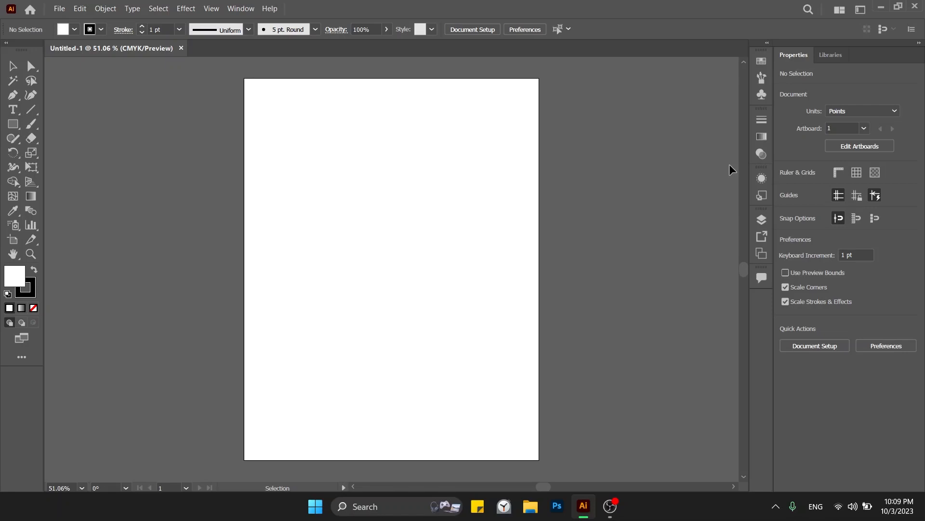
Draw a circle about 290 pt in diameter in the upper middle of the artboard.
key(ctrl+plus)
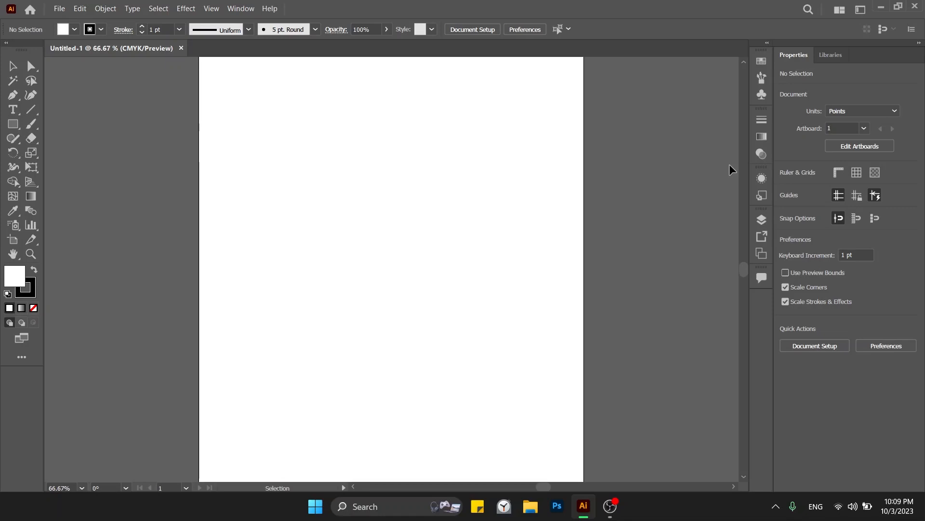
key(l)
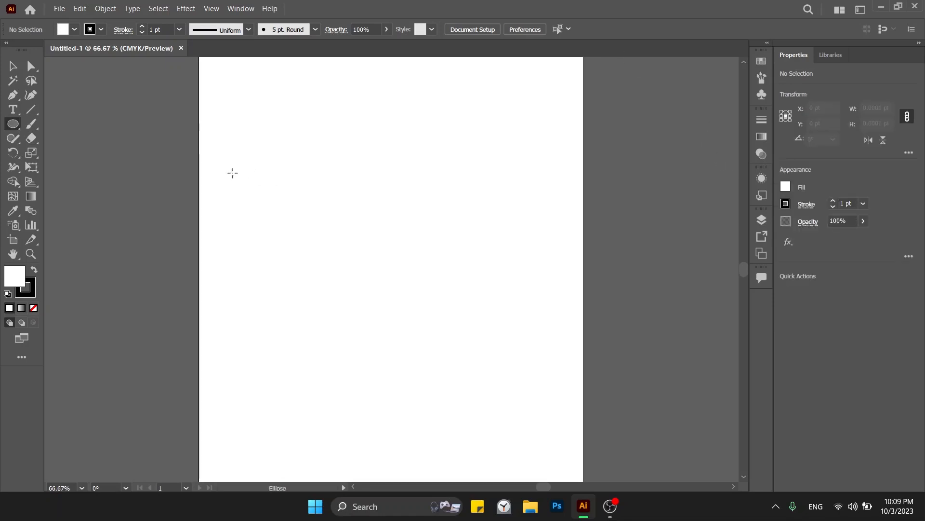
drag(232, 172, 413, 221)
key(v)
Fill the circle with bright red and remove its stroke.
double_click(13, 277)
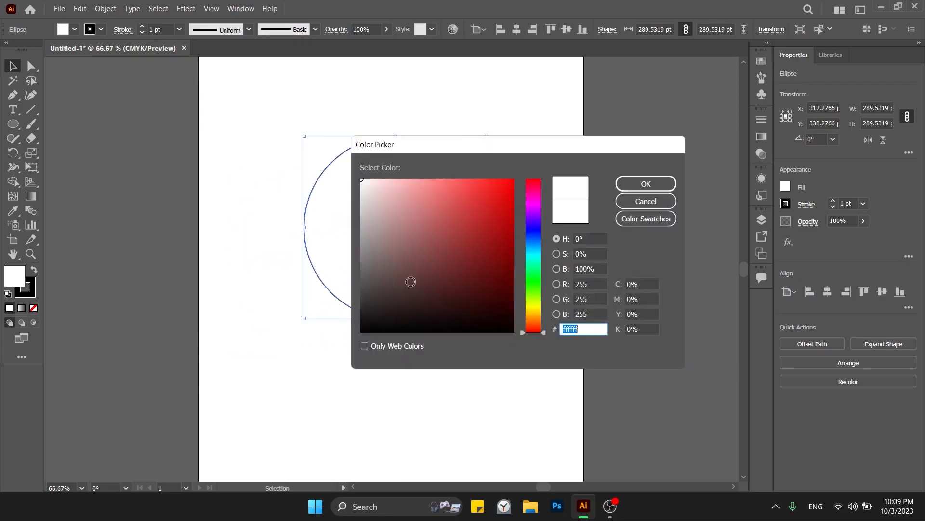
drag(409, 279, 500, 195)
click(660, 184)
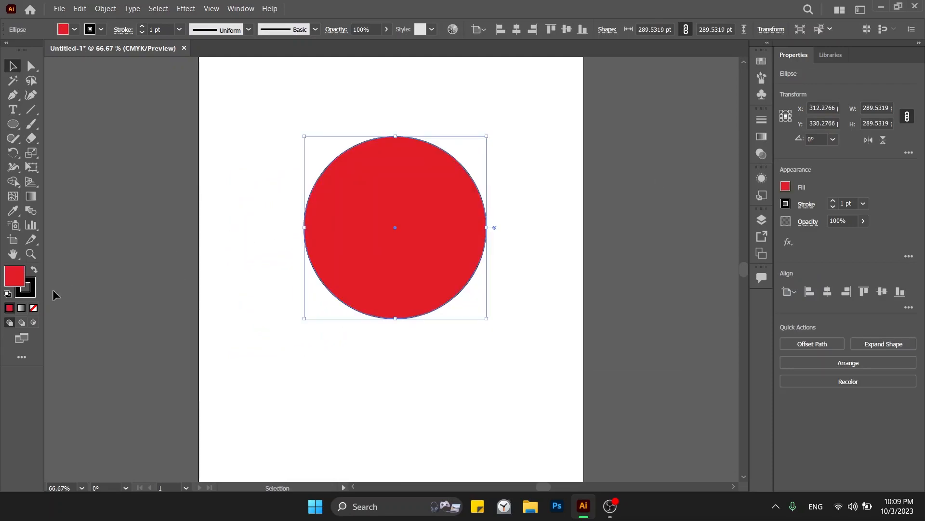
click(31, 292)
click(34, 308)
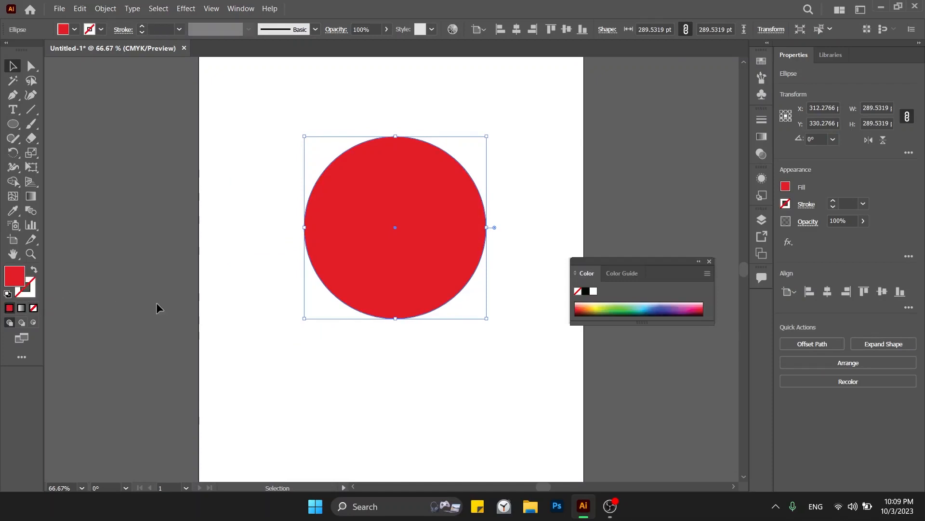
click(530, 270)
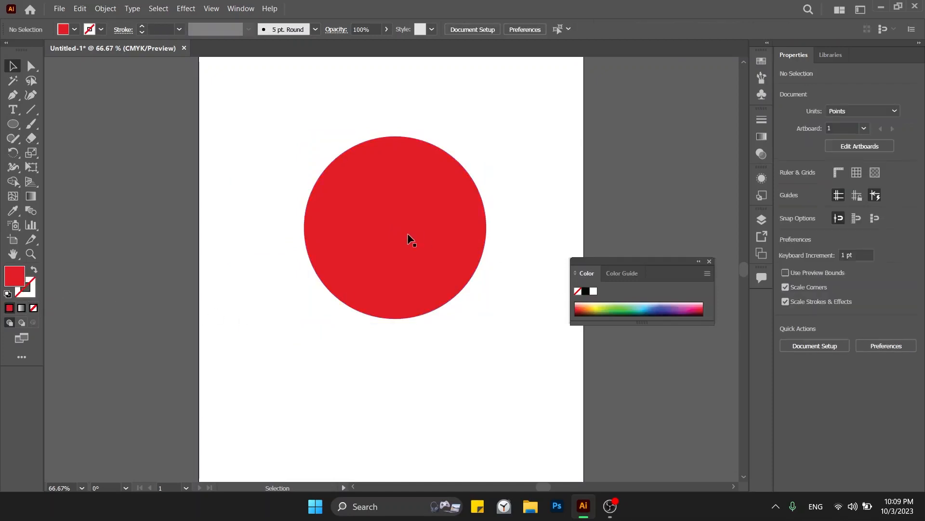
Clear the Color panel away from the artboard and reposition the circle at about X 272 pt, Y 337 pt.
drag(407, 233, 400, 238)
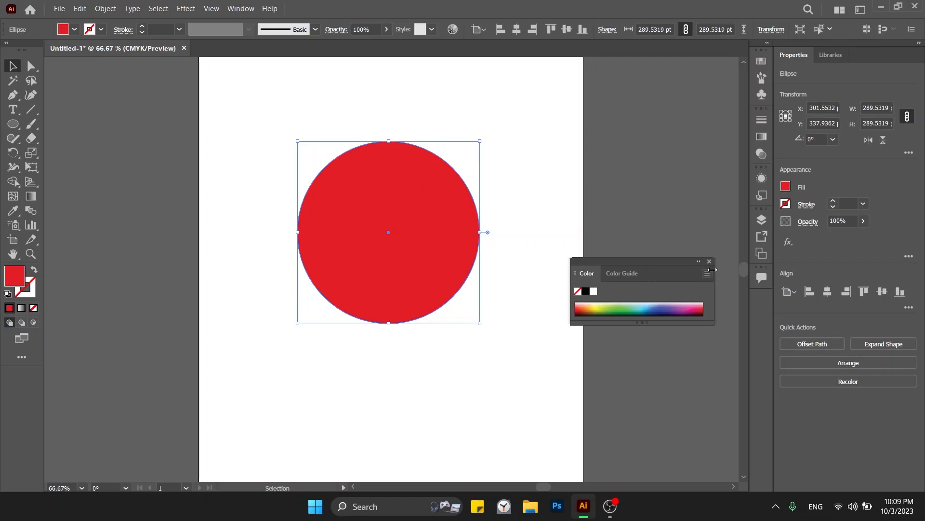
drag(674, 263, 743, 166)
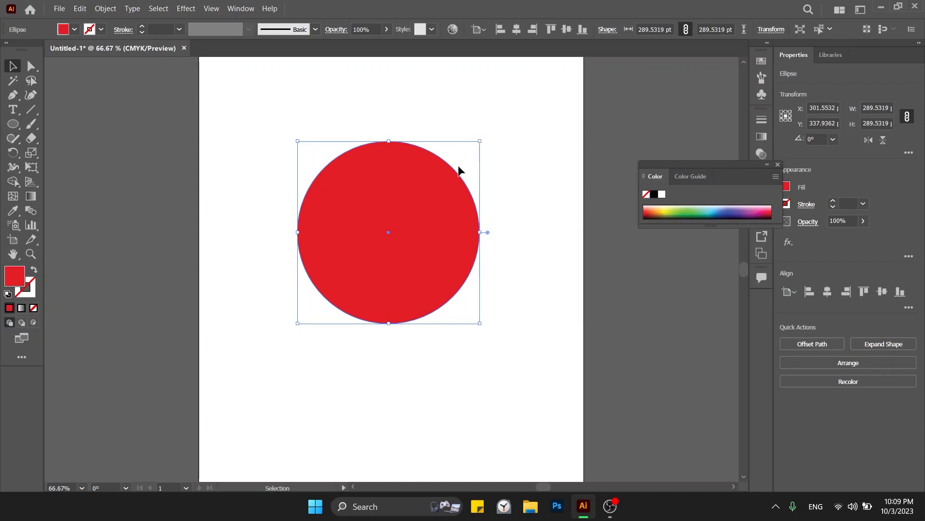
drag(456, 175, 400, 197)
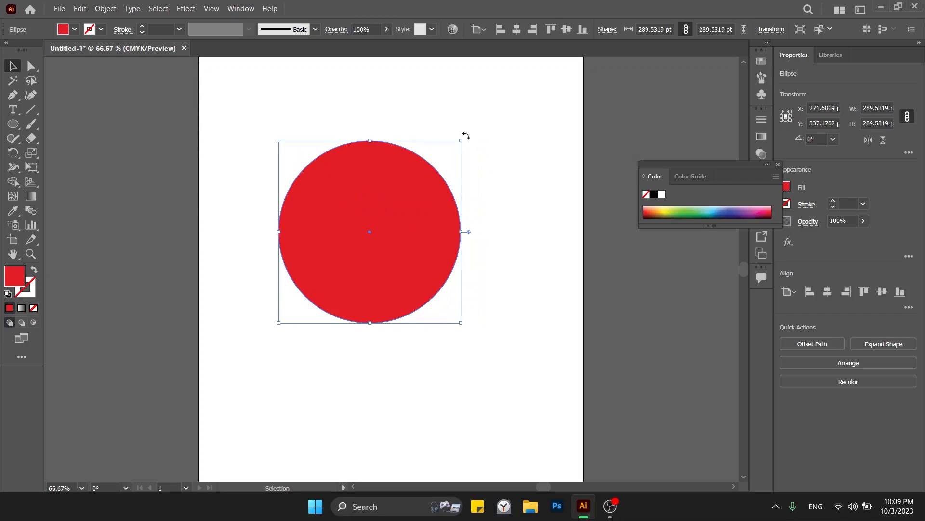
Try rotating the circle freely by its bounding box, and undo the rotation.
drag(465, 132, 366, 324)
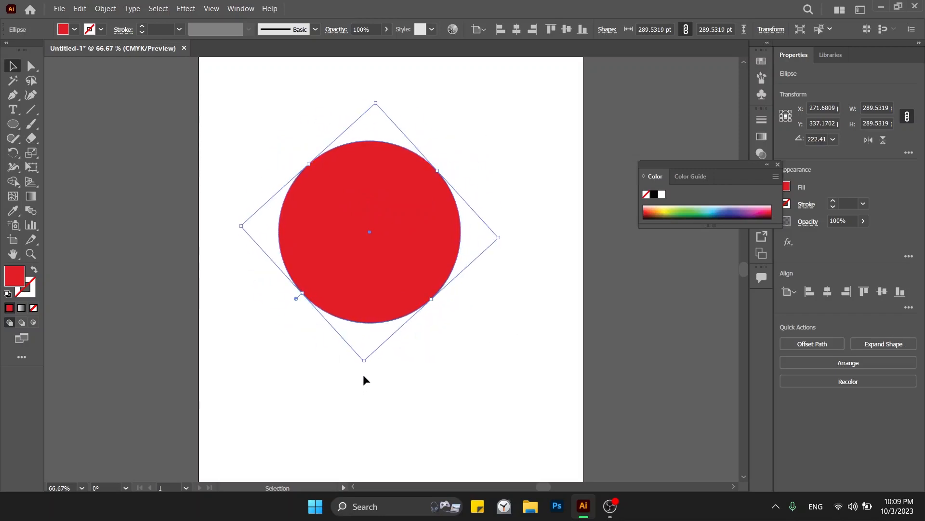
key(ctrl+z)
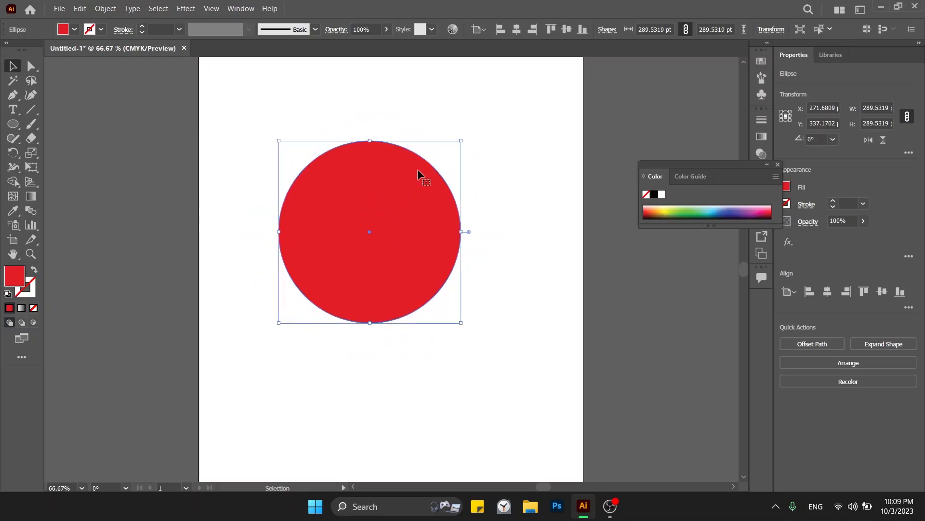
Move the circle aside over the artboard's left edge and draw a red square about 182 pt wide beside it.
drag(370, 188, 188, 202)
key(m)
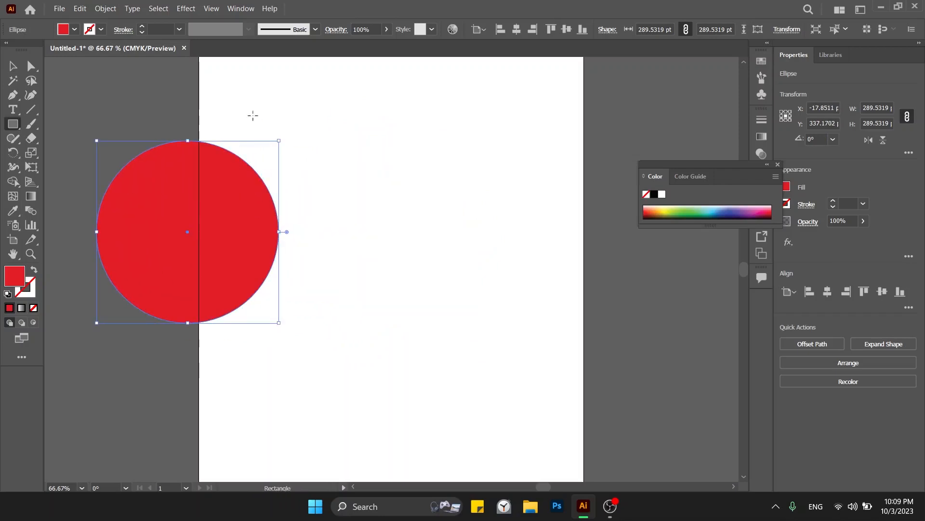
drag(329, 159, 444, 274)
key(v)
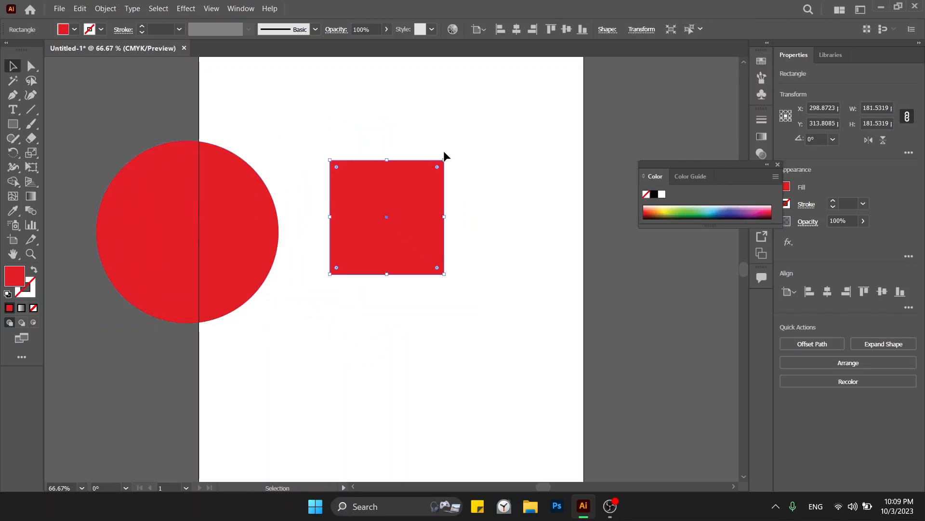
Rotate the square to 45° by its bounding box, and delete it.
drag(448, 157, 380, 137)
drag(394, 195, 420, 196)
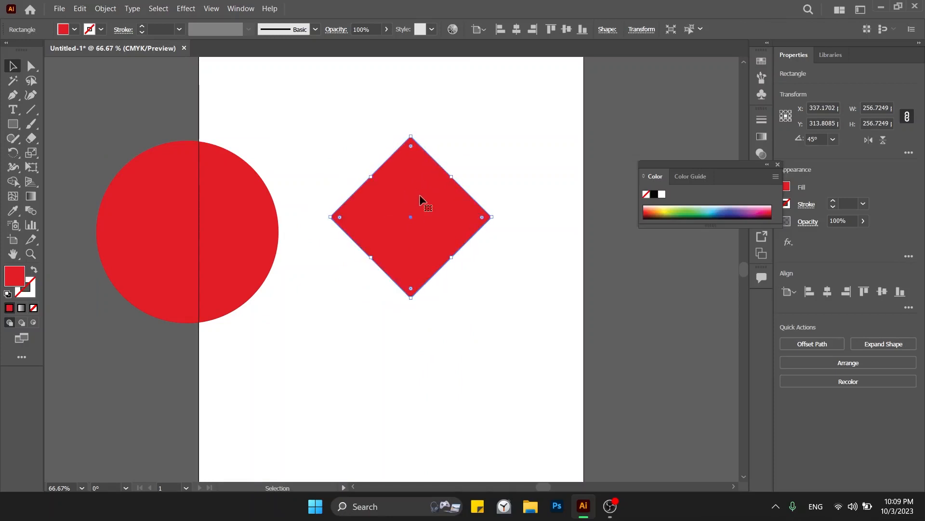
key(Delete)
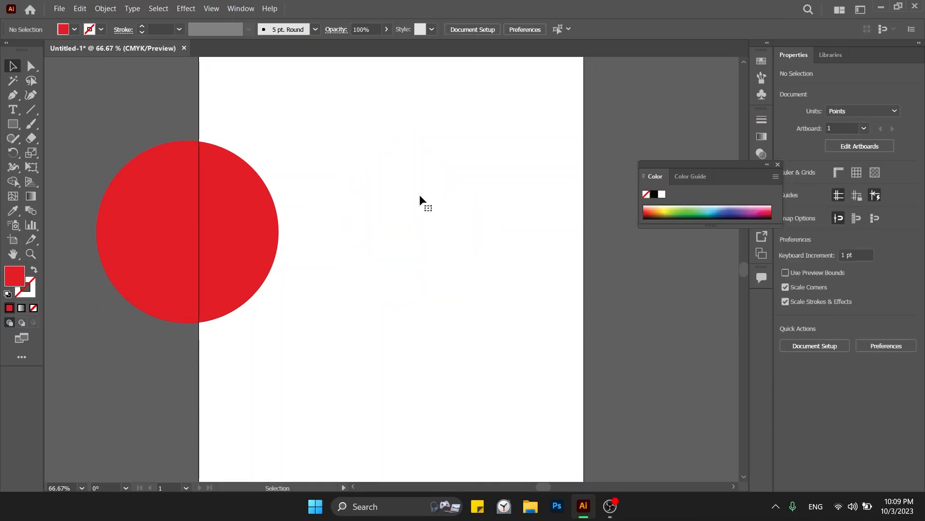
Move the circle back to the middle of the artboard at about X 301 pt, Y 359 pt.
drag(237, 216, 427, 232)
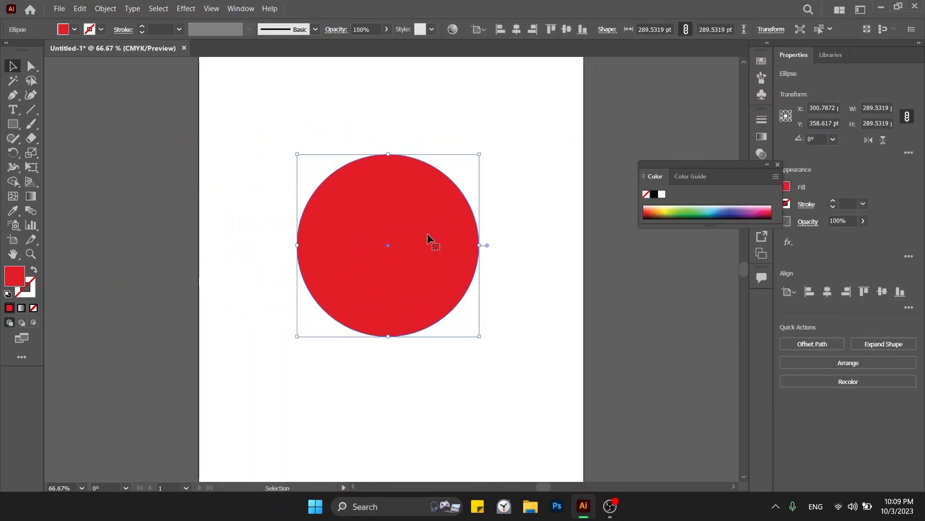
click(15, 159)
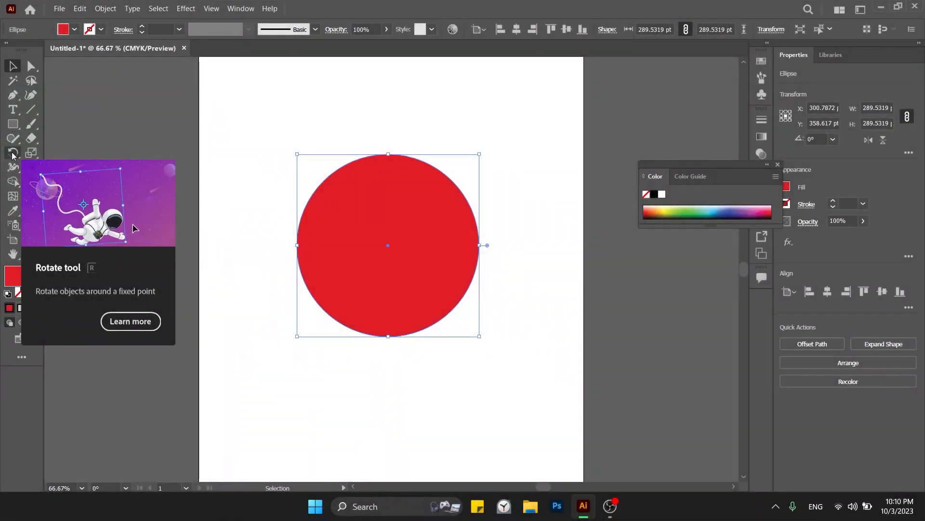
click(13, 153)
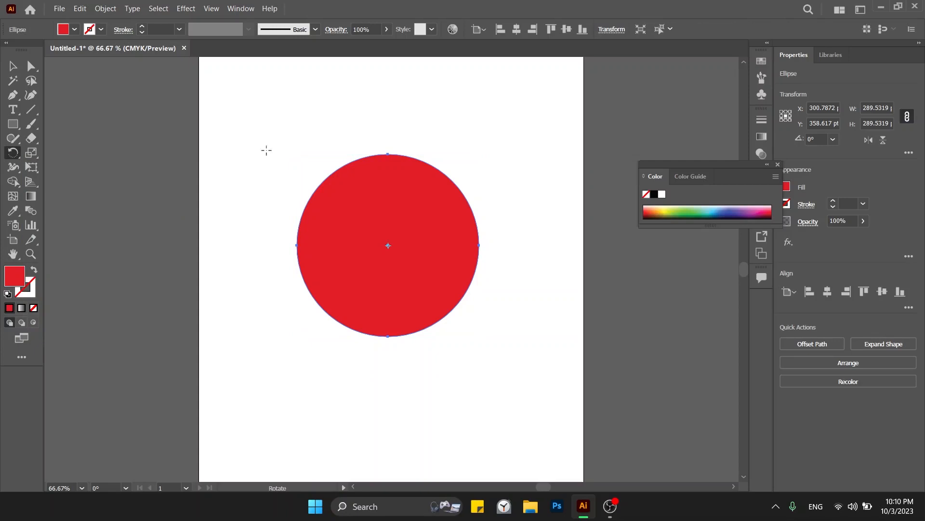
key(v)
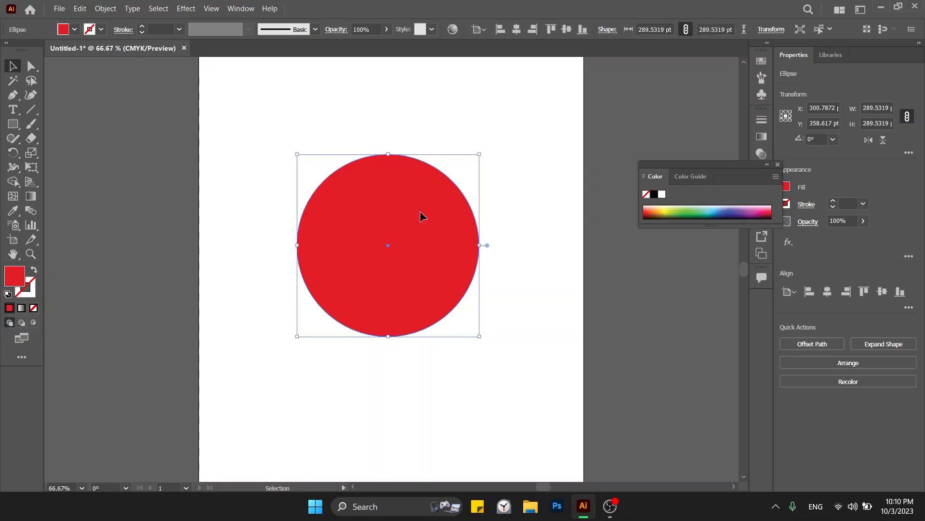
Centre the circle on the artboard's left edge and draw a red square about 160 pt wide beside it.
drag(420, 210, 231, 211)
key(m)
drag(376, 198, 477, 299)
key(v)
Rotate the square around its centre to about 132° with the Rotate tool.
click(13, 152)
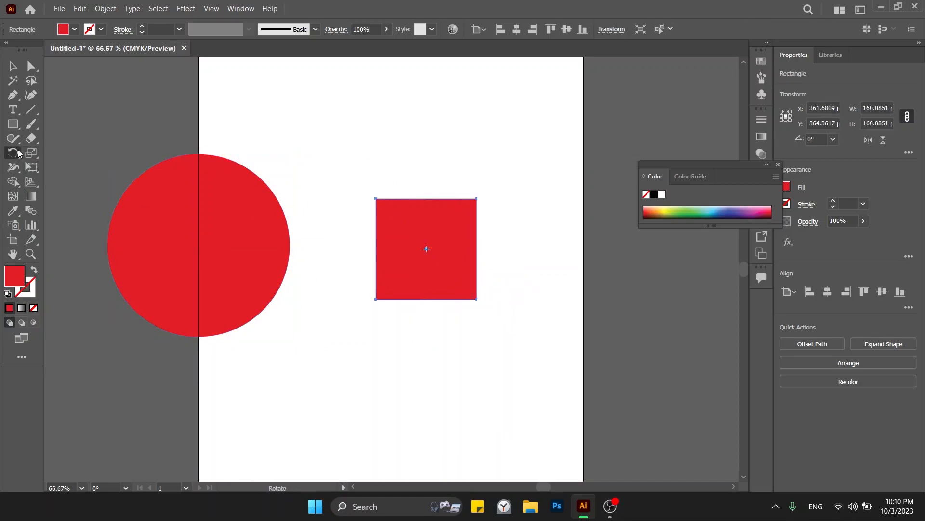
drag(462, 224, 389, 261)
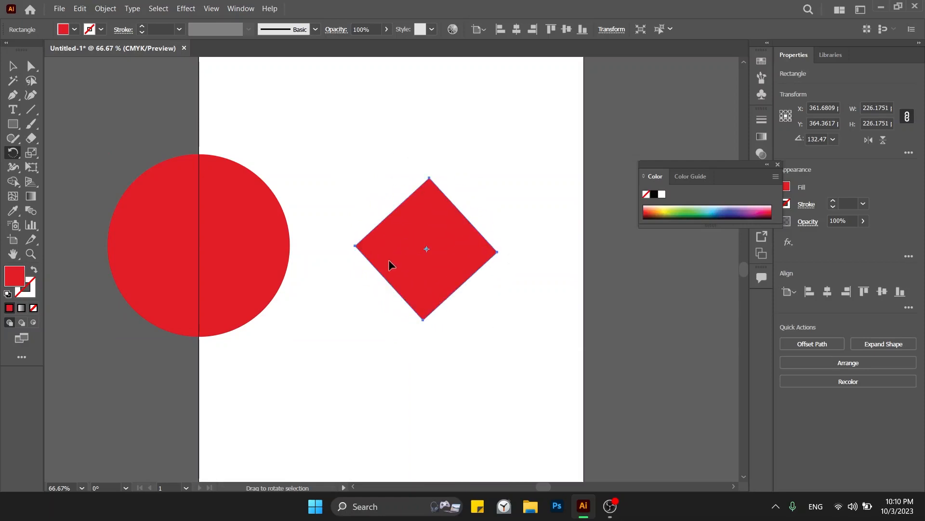
key(v)
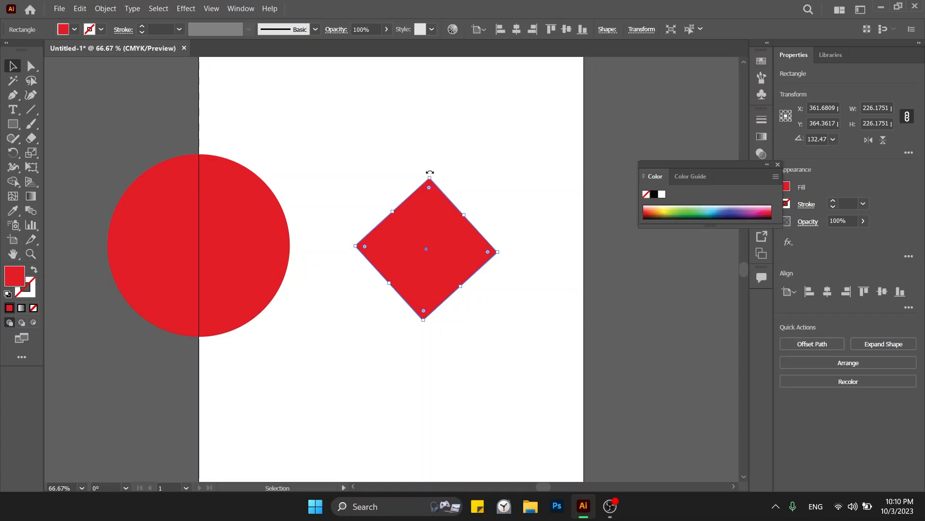
Rotate the square back and forth by its bounding box, ending at about 252°.
drag(429, 172, 404, 278)
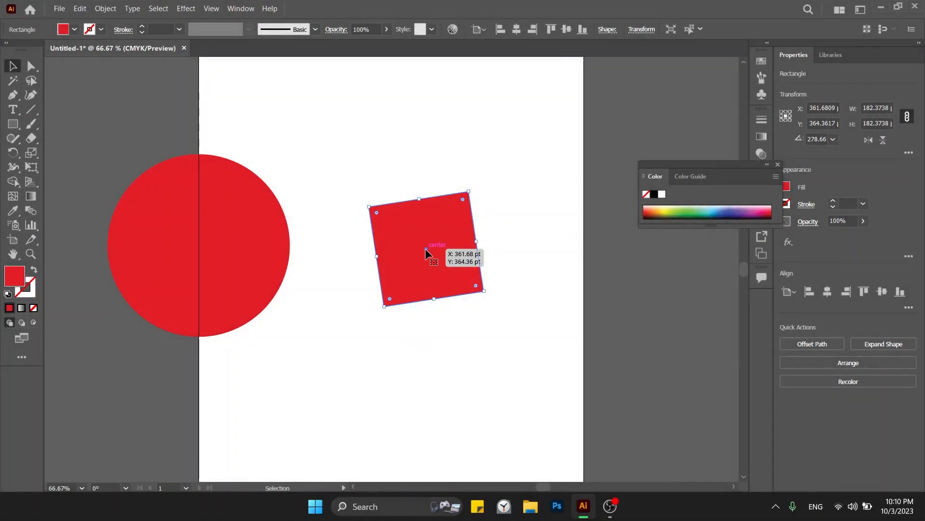
mouse_move(471, 182)
mouse_down()
mouse_move(494, 251)
mouse_move(354, 318)
mouse_move(468, 190)
mouse_up()
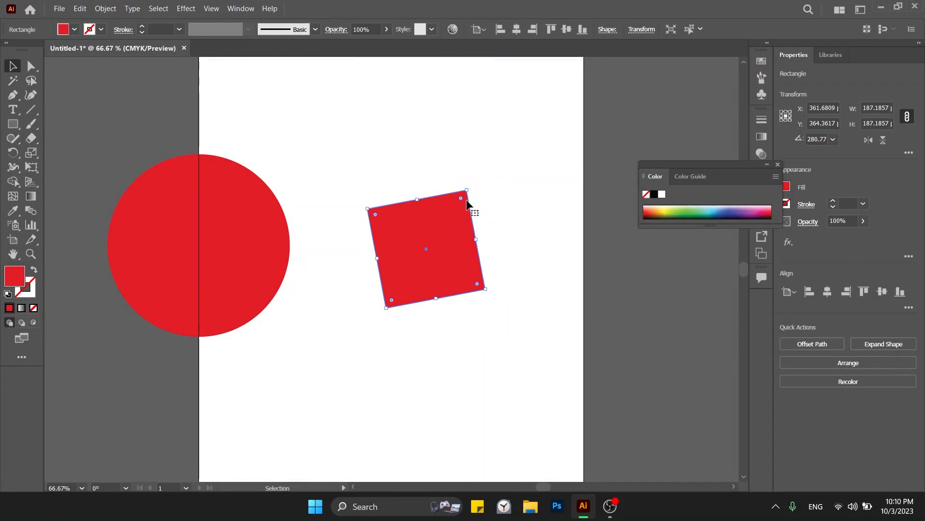
drag(471, 181, 489, 216)
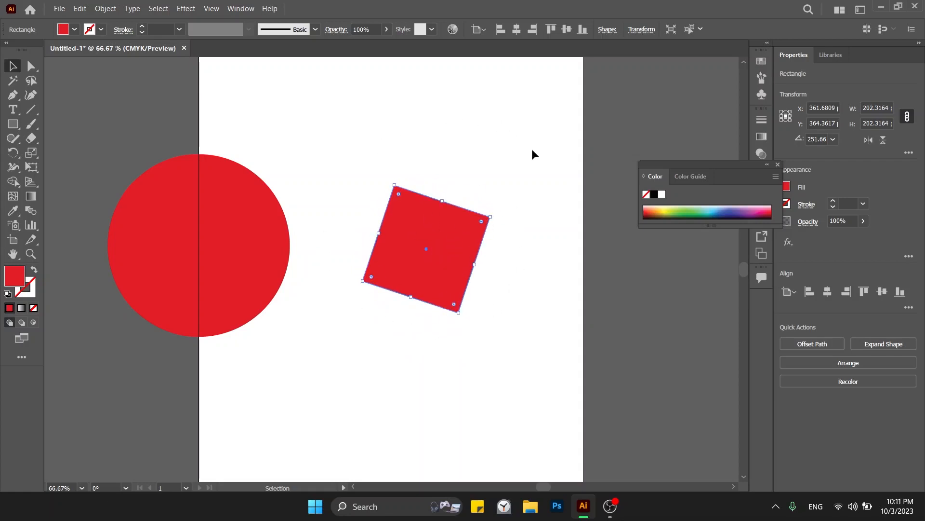
Shrink the large circle to a small dot and place it at the square's right corner, about X 471 pt, Y 310 pt.
click(530, 212)
click(227, 247)
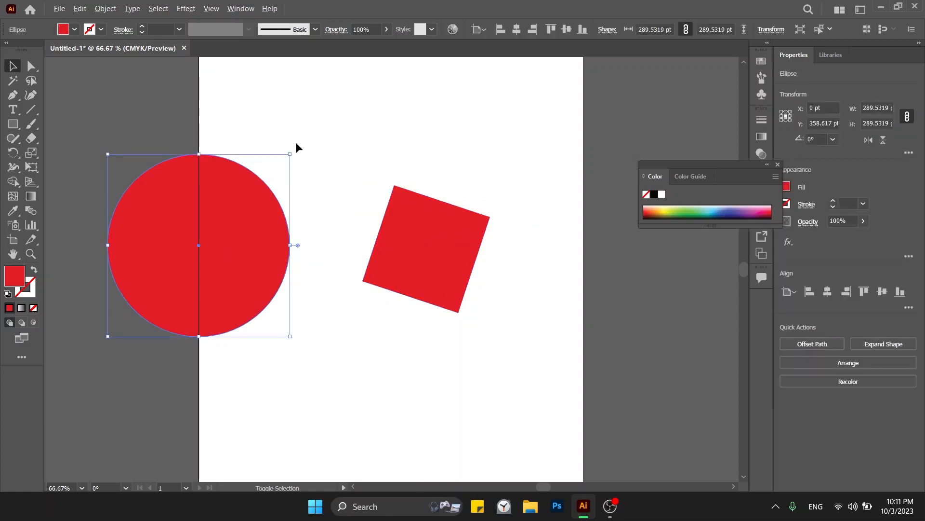
key(Delete)
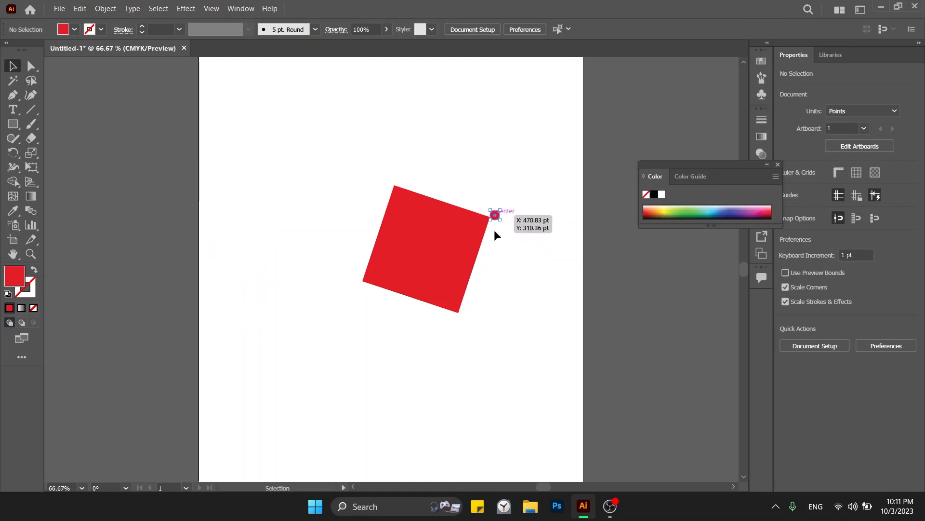
Move the tilted square up away from the small dot, then try another rotation and undo it.
drag(503, 272, 423, 304)
click(380, 296)
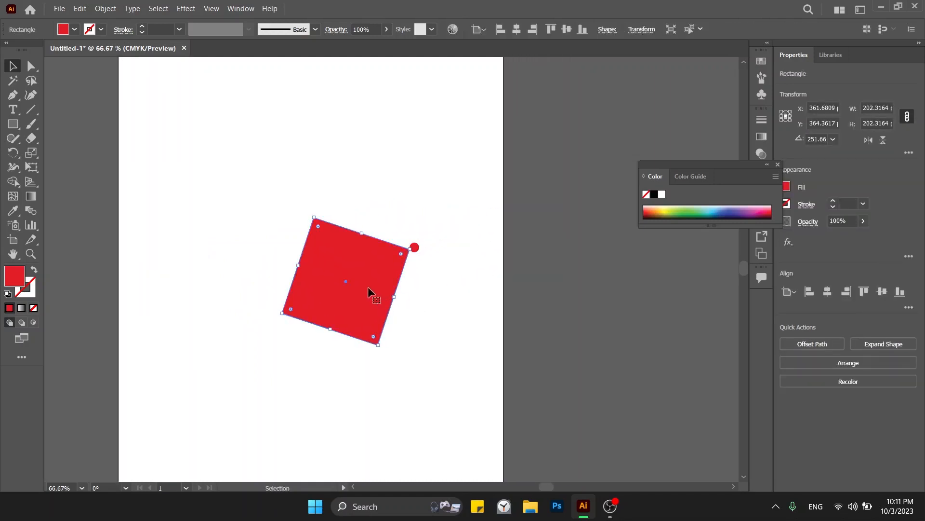
drag(340, 284, 316, 206)
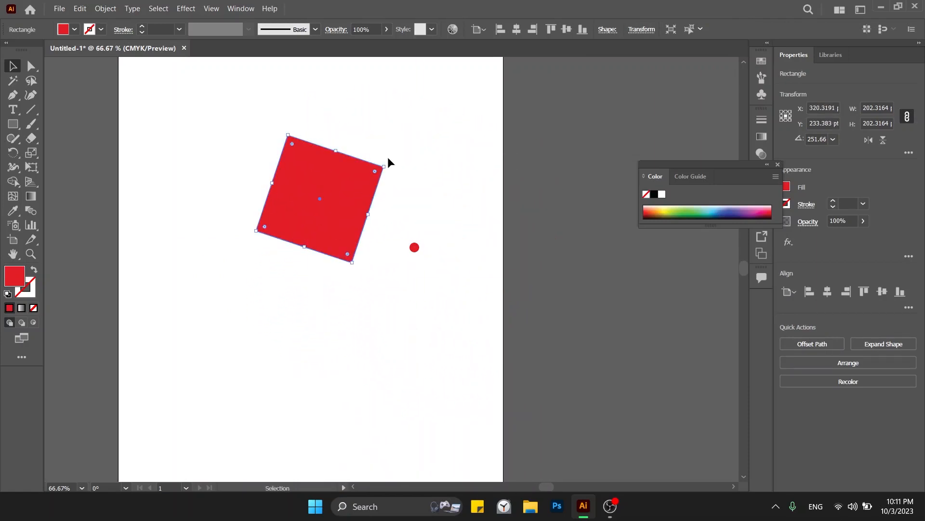
drag(387, 166, 340, 156)
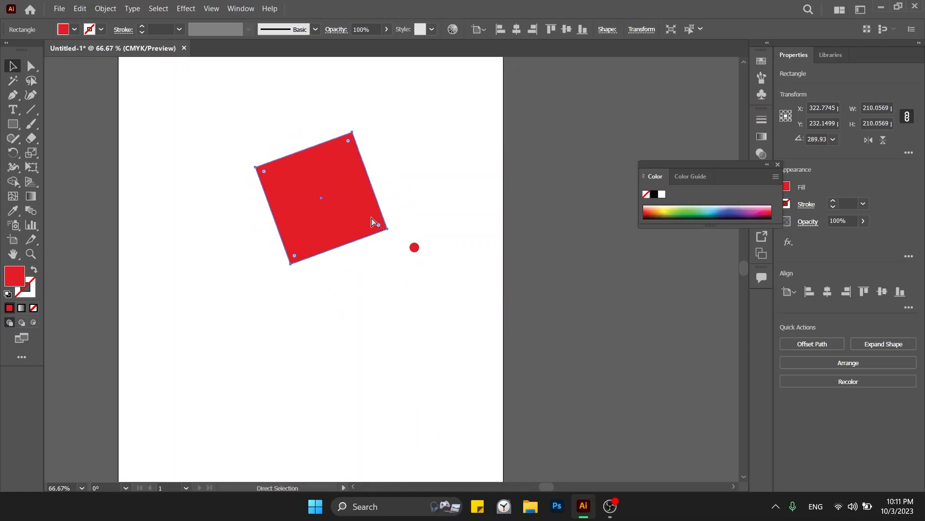
key(ctrl+z)
Replace the tilted square with a new upright red square about 146 pt wide, beside the small dot.
key(Delete)
key(m)
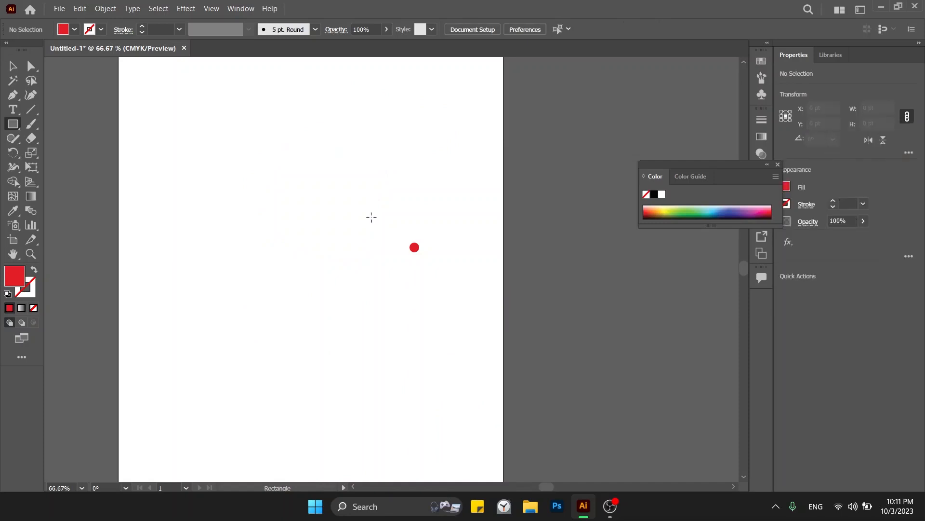
drag(265, 185, 357, 278)
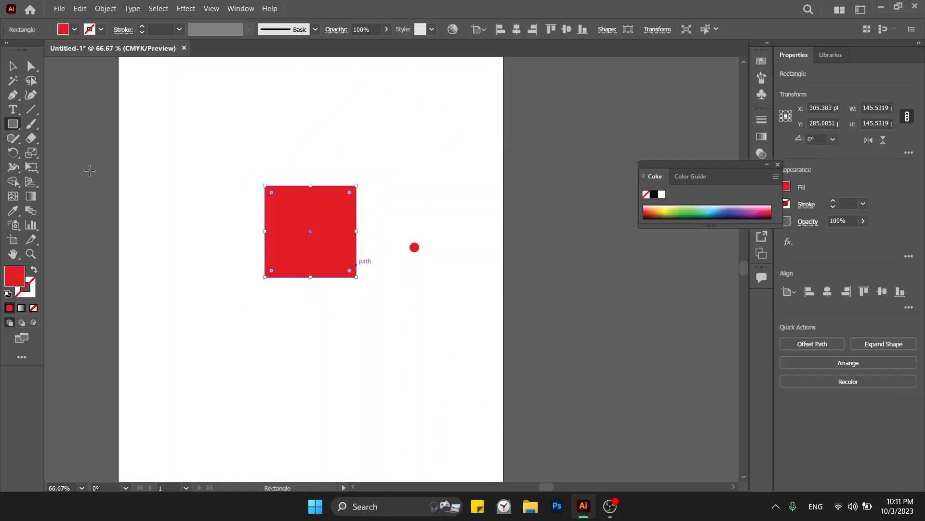
click(15, 157)
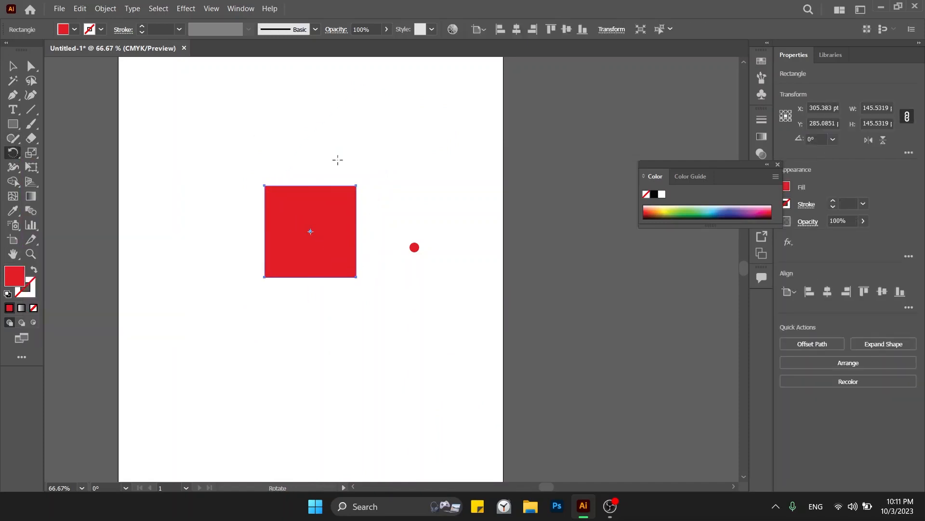
key(v)
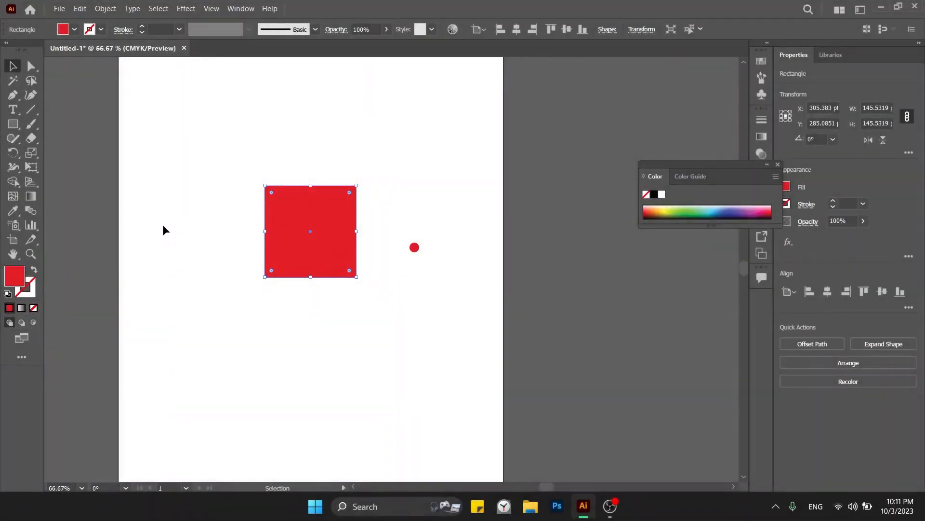
Rotate the red square with the Rotate tool about pivot points on and inside it, ending at about 316°.
key(r)
key(ctrl+plus)
key(ctrl+plus)
key(ctrl+plus)
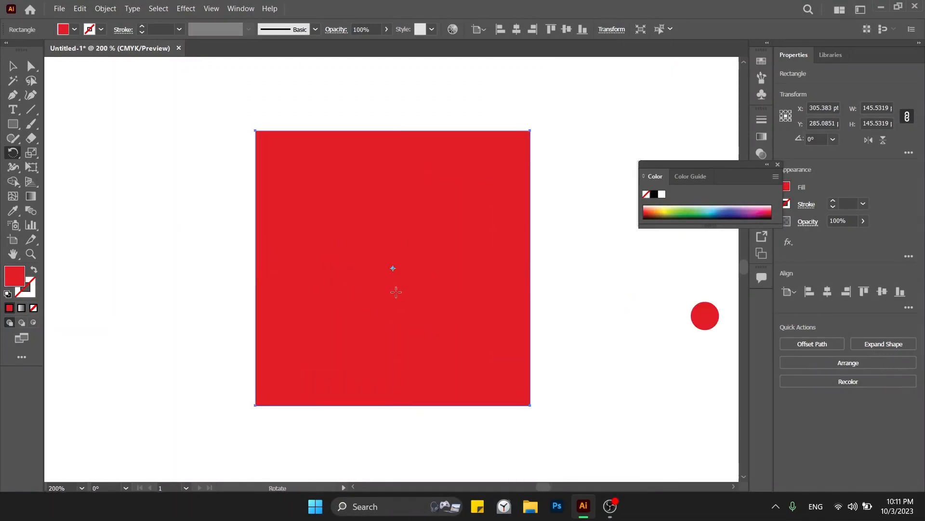
key(ctrl+minus)
key(ctrl+minus)
key(ctrl+minus)
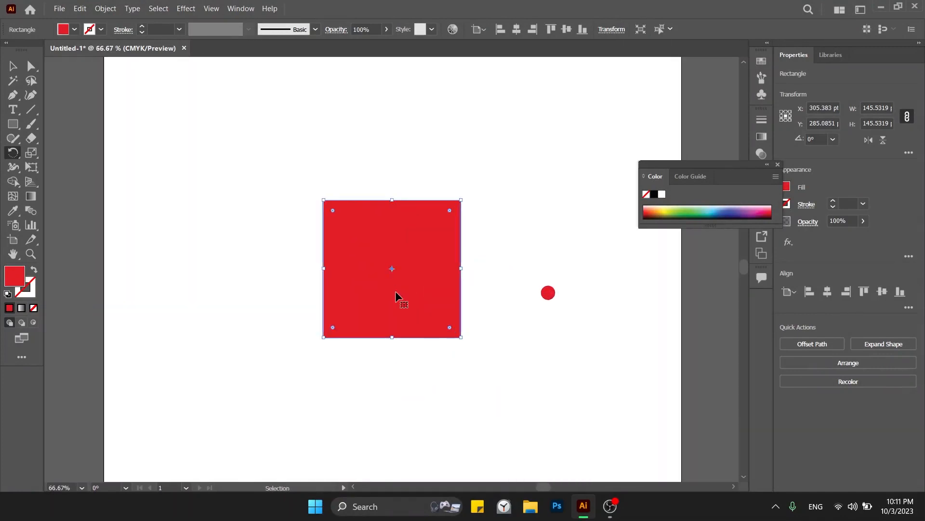
key(ctrl+1)
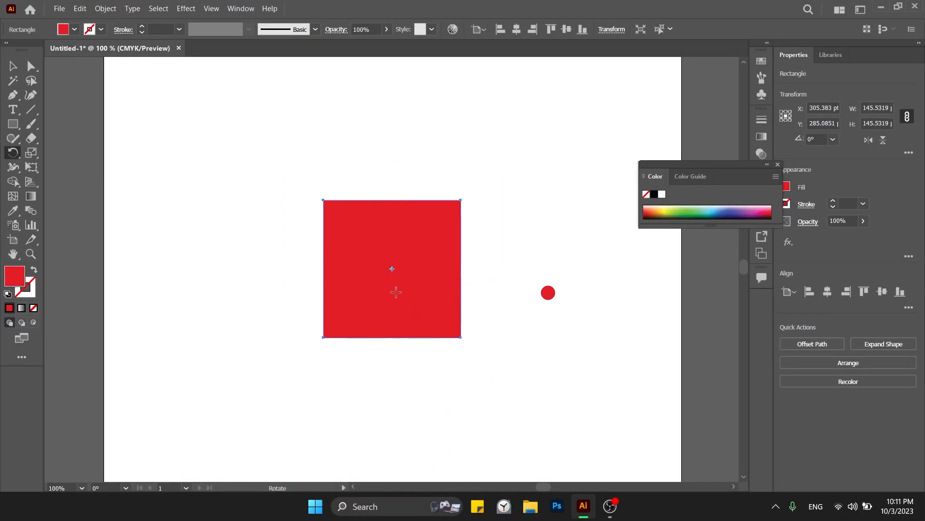
click(455, 207)
drag(351, 287, 411, 167)
drag(483, 273, 414, 204)
click(455, 208)
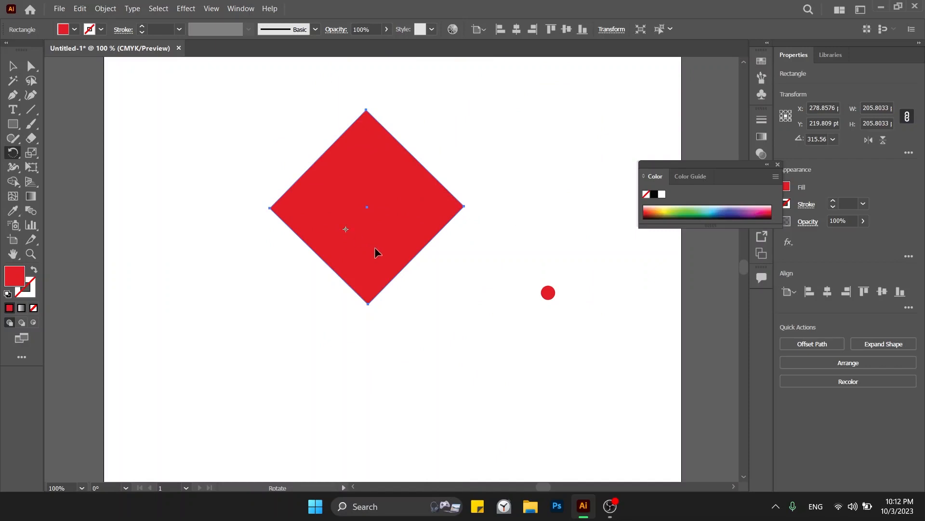
Rotate the square about the pivot inside it to about 232°, then about a pivot outside its lower-right side, ending at about 319°.
drag(406, 210, 373, 299)
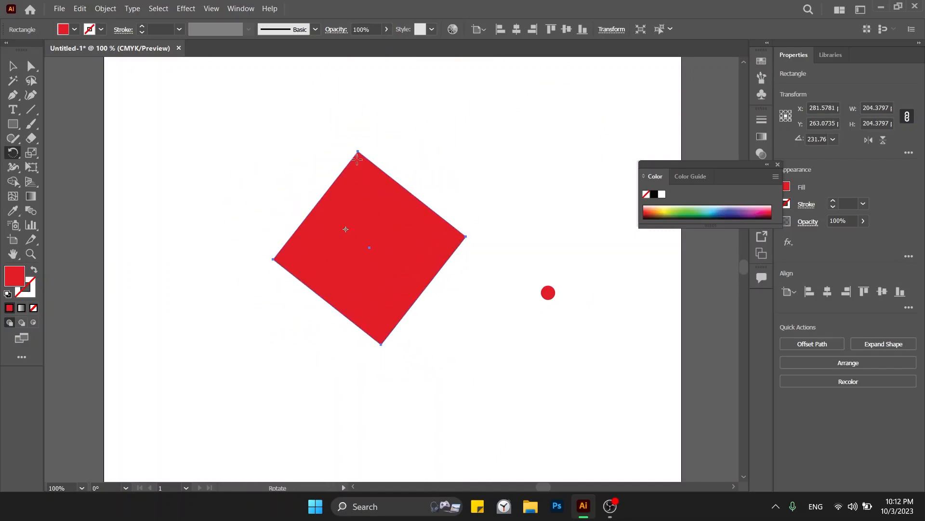
drag(412, 248, 354, 246)
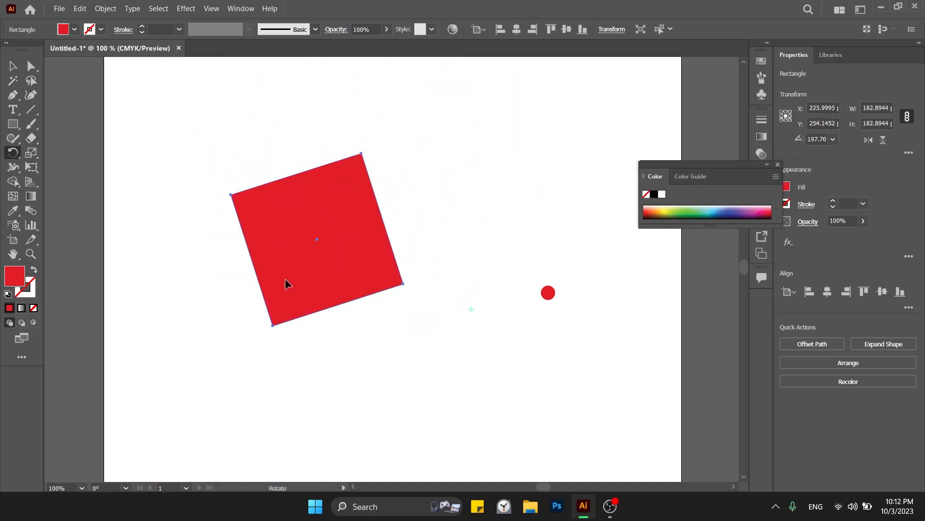
drag(284, 279, 478, 318)
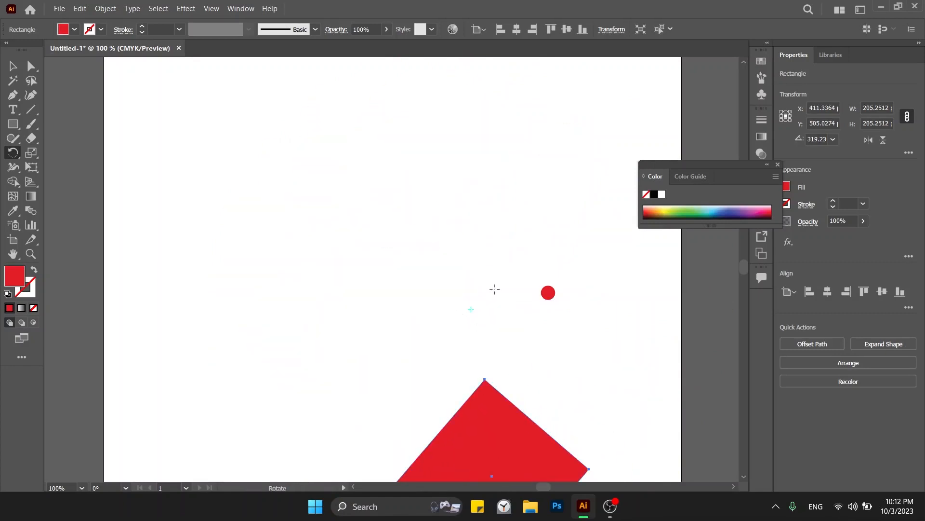
Delete the rotated square and the small red dot from the artboard.
key(v)
key(Delete)
drag(494, 288, 623, 346)
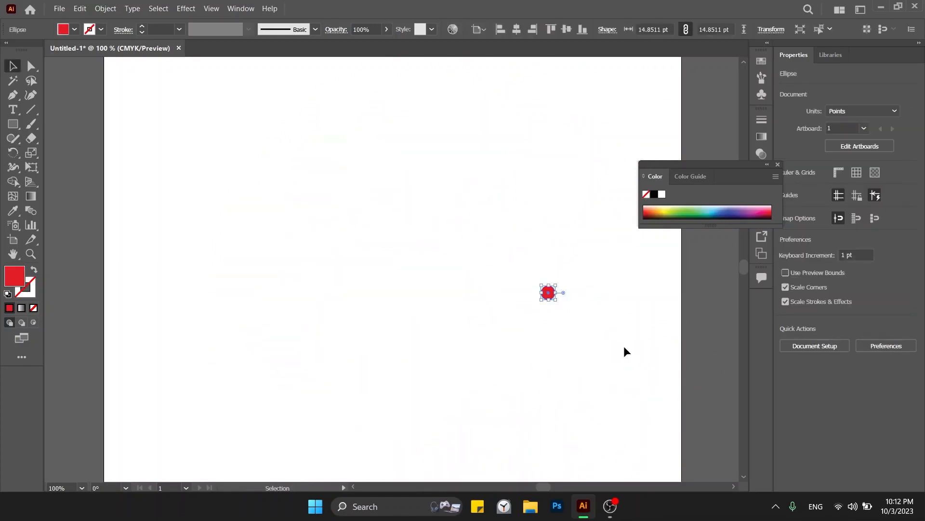
key(Delete)
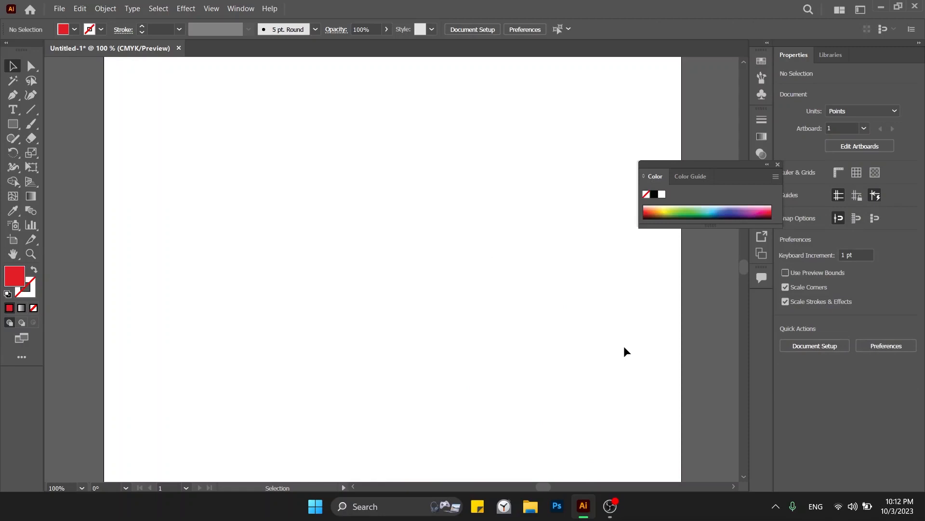
Draw a red circle about 172 pt wide and place an overlapping copy about 111 pt to its right.
key(l)
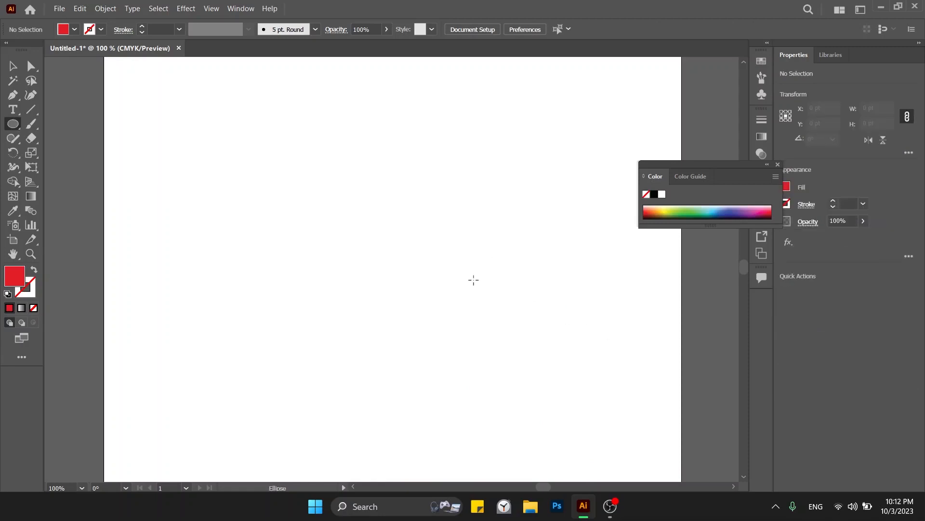
drag(180, 124, 344, 284)
key(v)
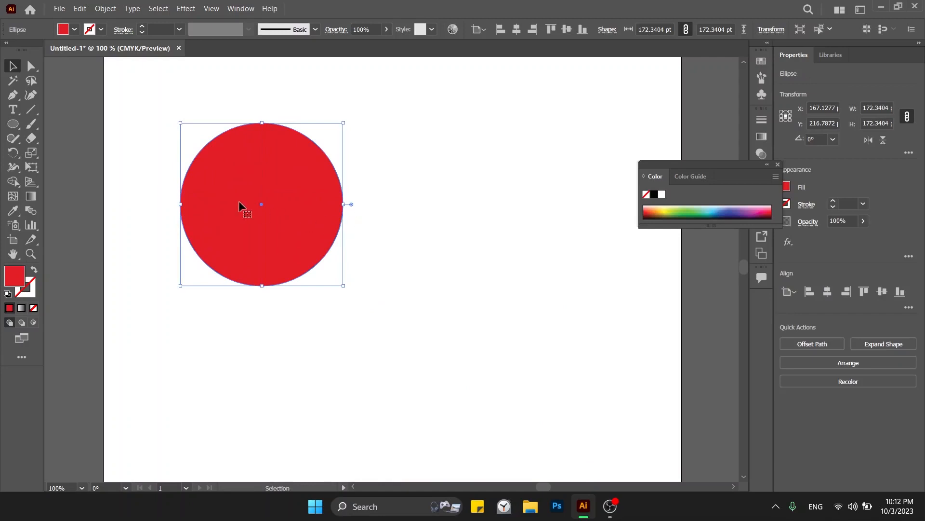
mouse_move(241, 206)
mouse_down()
mouse_move(397, 207)
mouse_move(367, 224)
mouse_up()
Try Minus Front on the two circles, undo it, and intersect them into a leaf shape.
drag(352, 98, 316, 268)
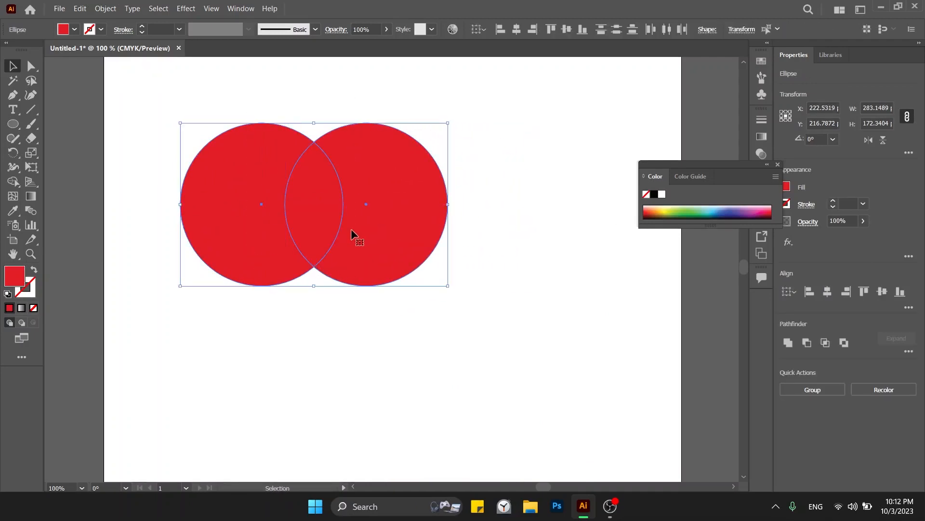
click(805, 350)
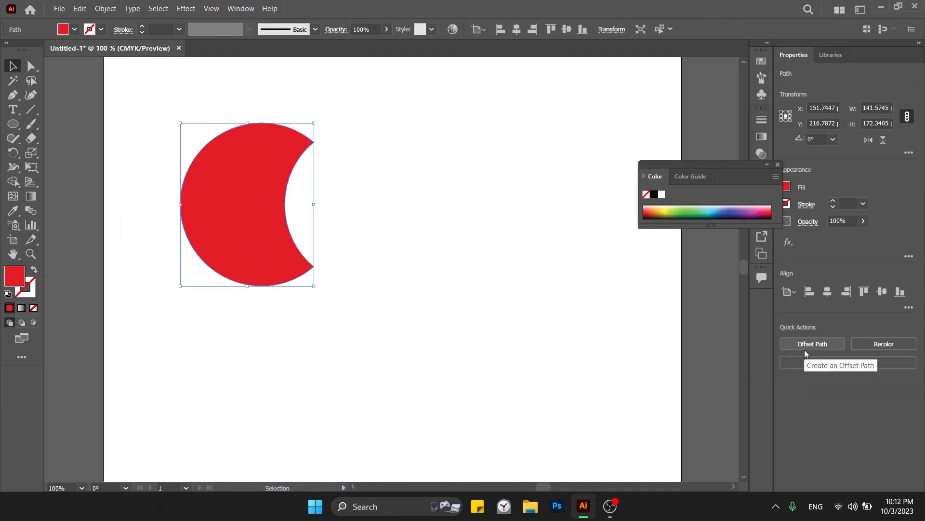
key(ctrl+z)
click(825, 344)
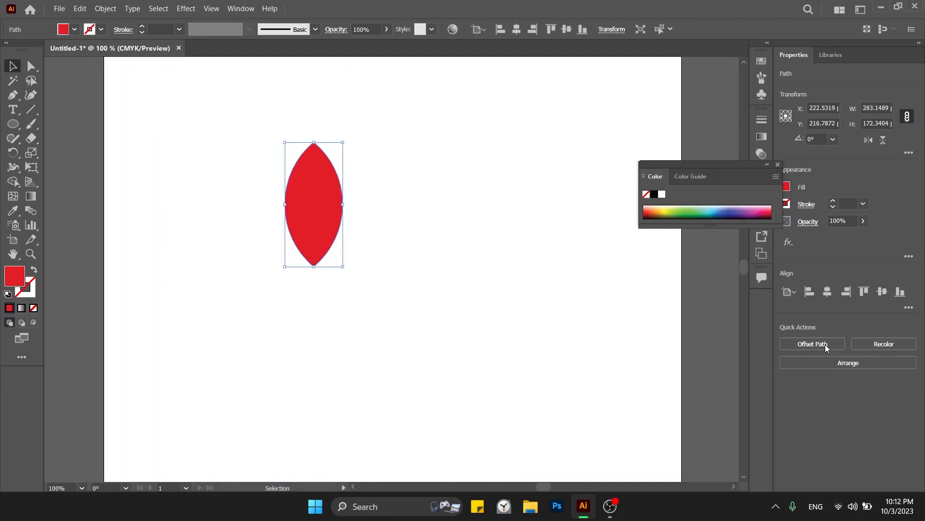
Move the leaf slightly to about X 216 pt and deselect it.
click(520, 294)
mouse_move(304, 190)
mouse_down()
mouse_move(230, 180)
mouse_move(300, 169)
mouse_move(304, 192)
mouse_move(318, 193)
mouse_up()
click(331, 188)
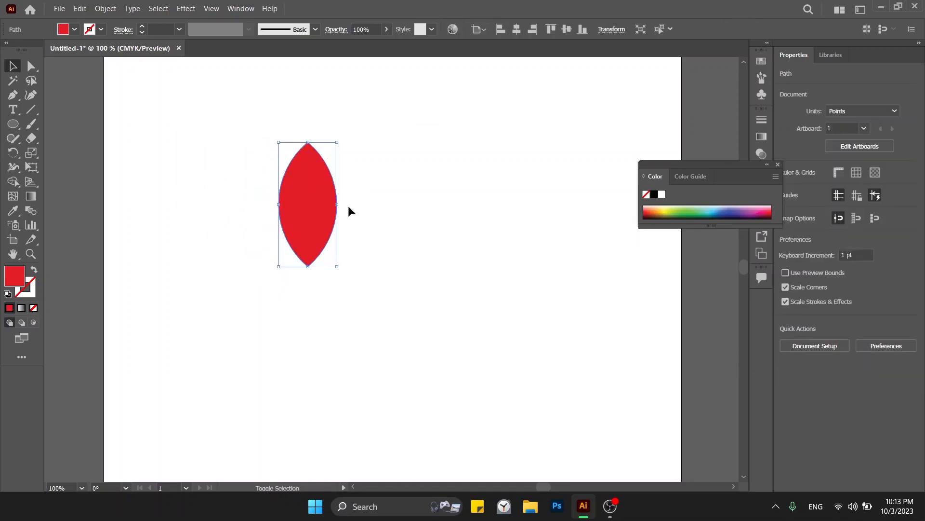
click(378, 213)
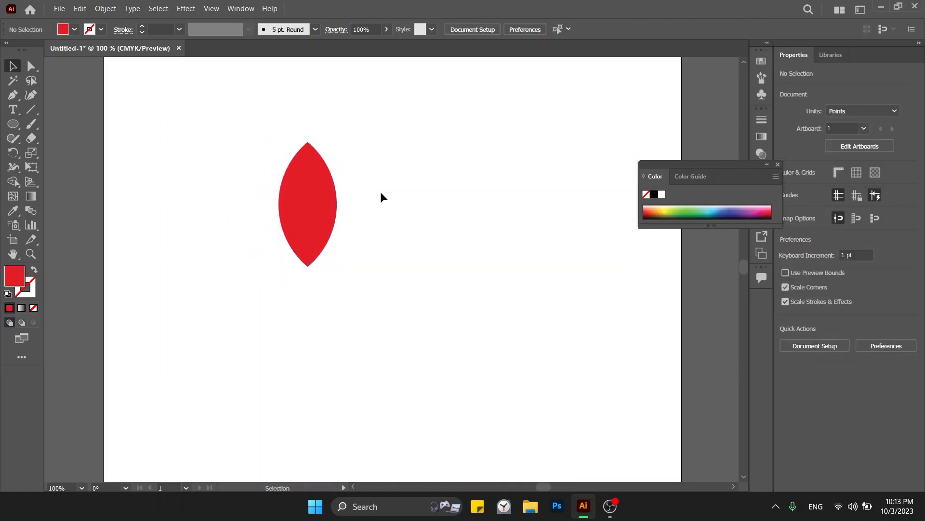
Select the leaf and set the Rotate tool's pivot point on its bottom tip.
click(304, 184)
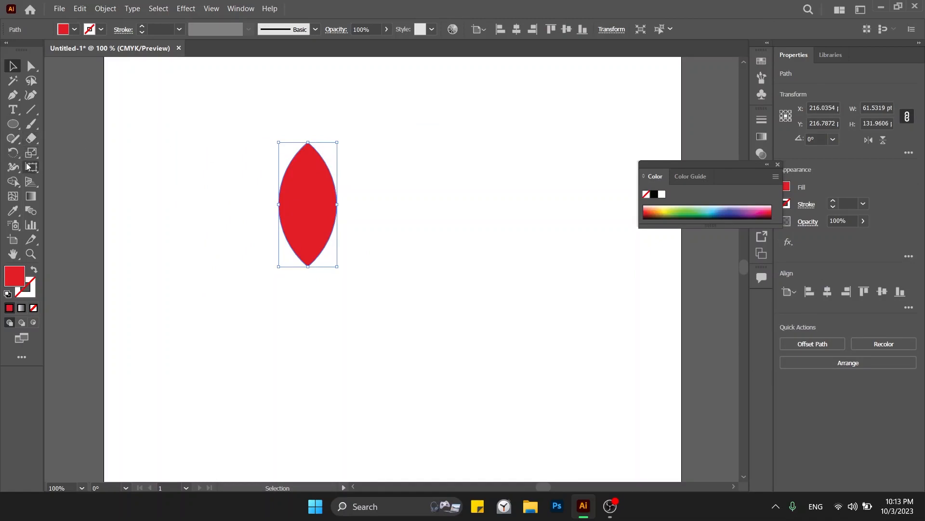
click(13, 153)
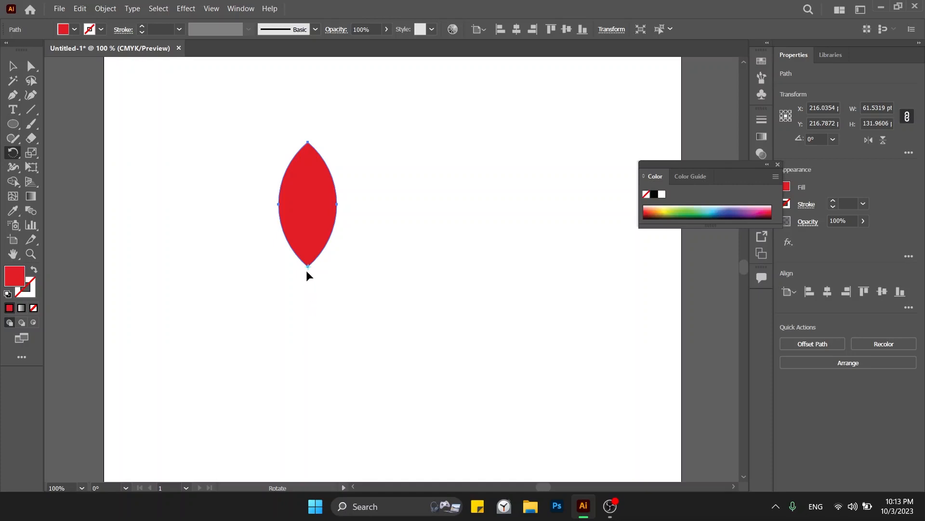
key(z)
drag(306, 264, 448, 360)
key(v)
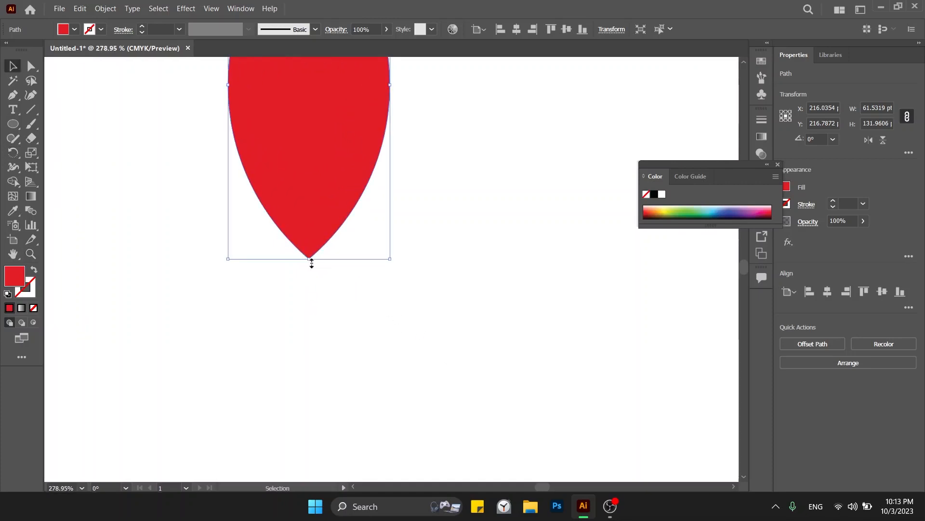
Try rotating the leaf with the Rotate tool and undo the change.
key(r)
key(ctrl+minus)
key(ctrl+minus)
key(ctrl+minus)
key(ctrl+minus)
key(ctrl+minus)
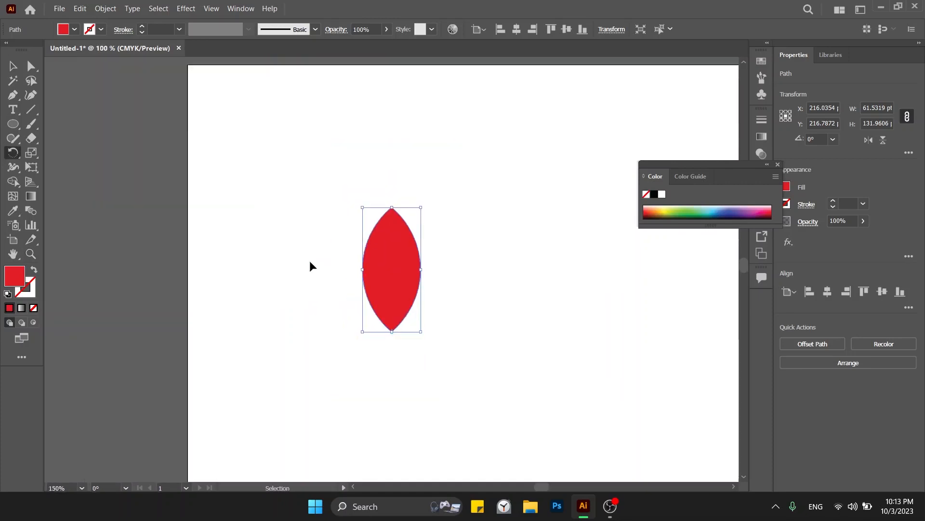
drag(383, 261, 306, 285)
key(ctrl+z)
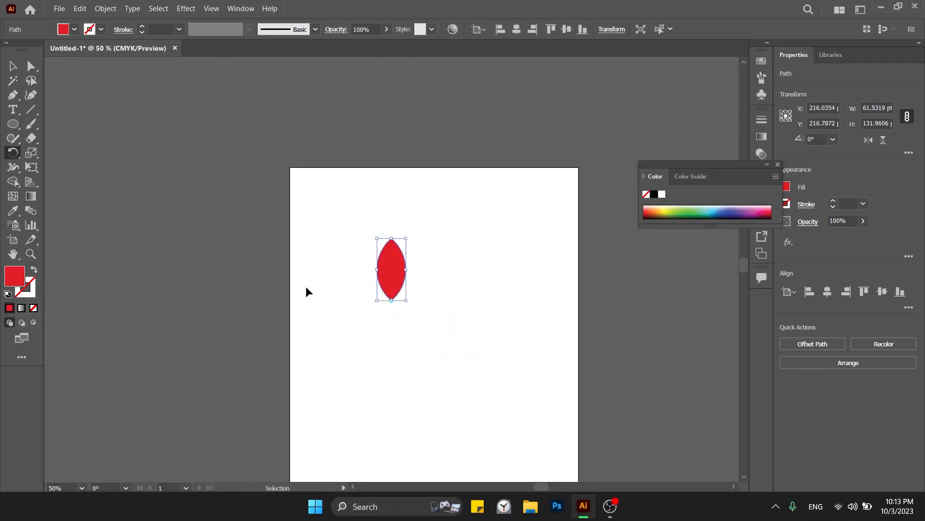
Set a rotation pivot below the leaf with the exact-angle Rotate options opened, then cancel the rotation.
key(ctrl+plus)
key(ctrl+plus)
scroll(306, 288, right, 4)
scroll(306, 288, down, 5)
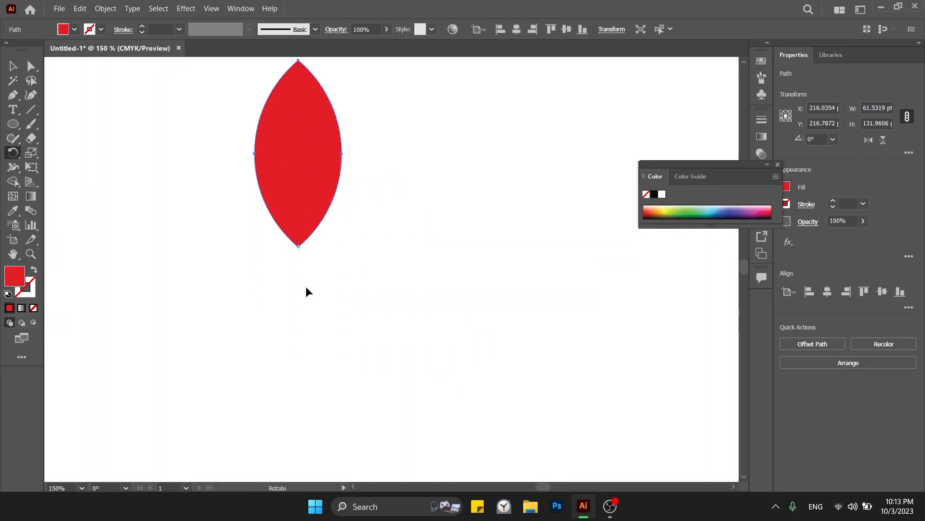
key(ctrl+minus)
scroll(383, 279, down, 3)
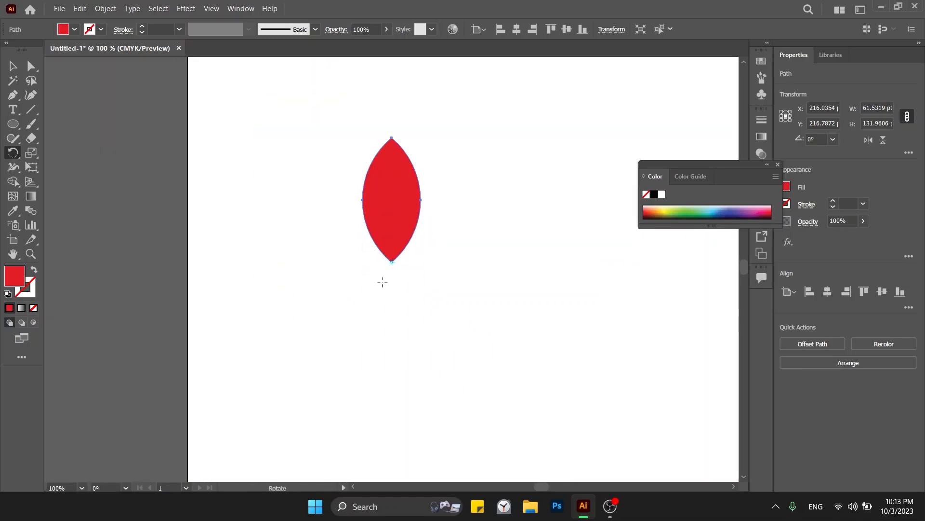
scroll(382, 280, right, 3)
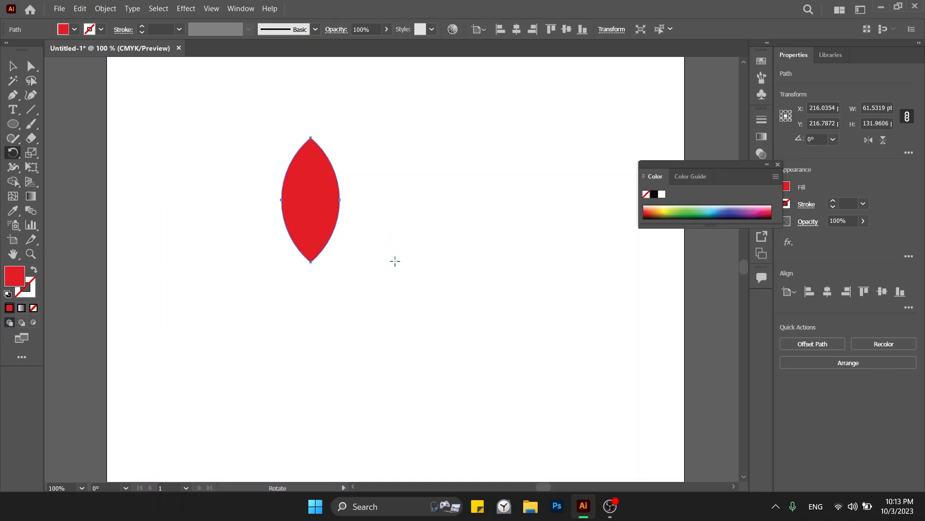
alt+click(329, 318)
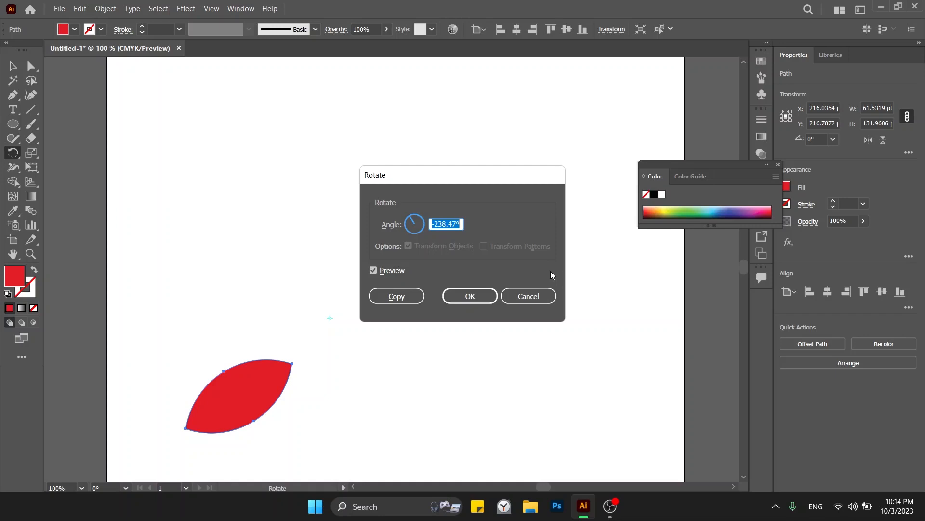
click(540, 296)
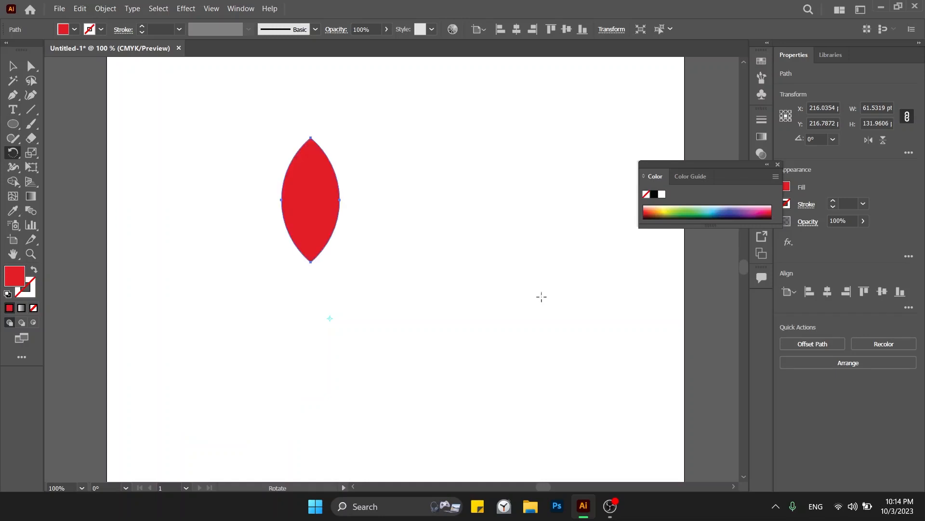
Undo the leaf's last move, then duplicate the leaf to the right, delete the copy and reselect the original.
key(ctrl+z)
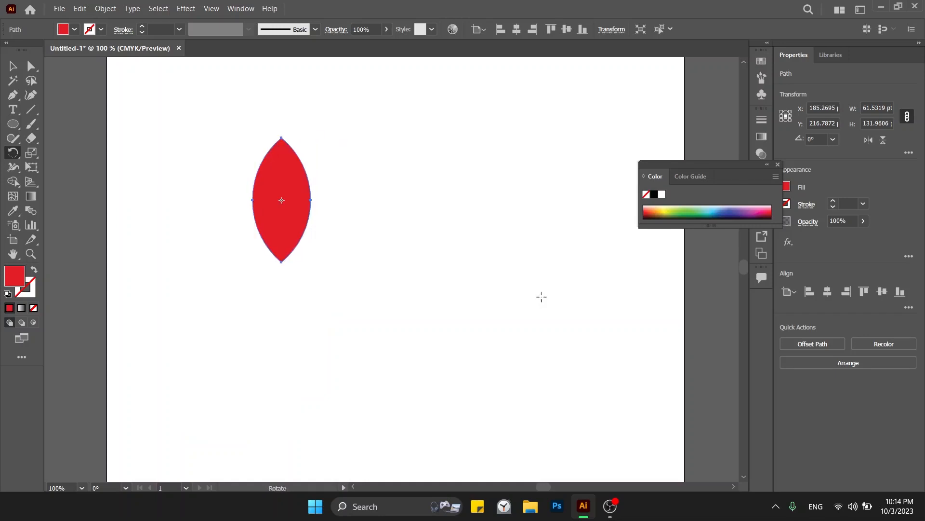
key(v)
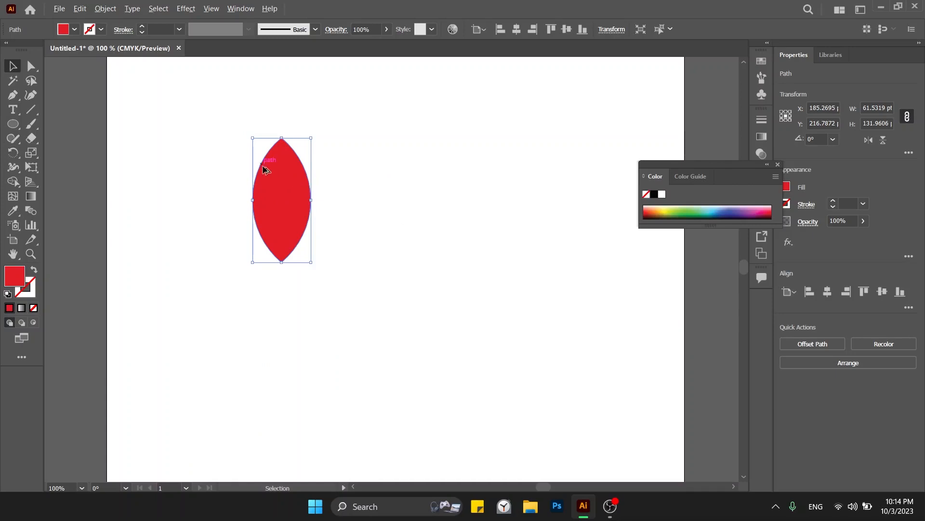
alt+drag(288, 195, 397, 195)
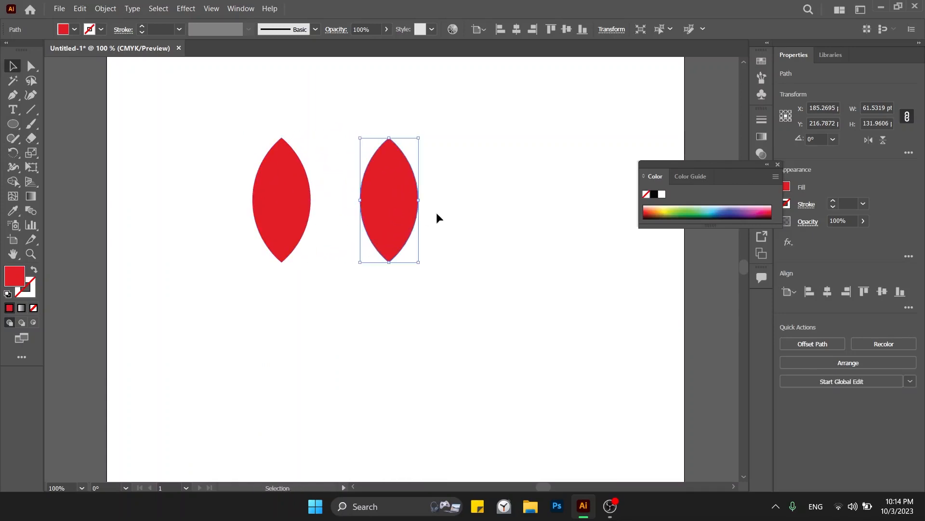
key(Delete)
click(269, 190)
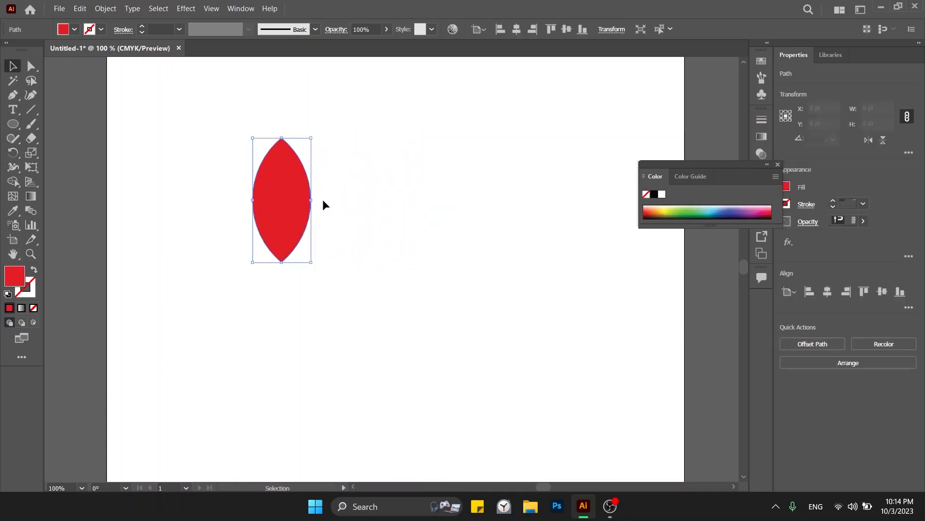
Rotate a copy of the leaf about -89° around the original's bottom tip and deselect it.
key(r)
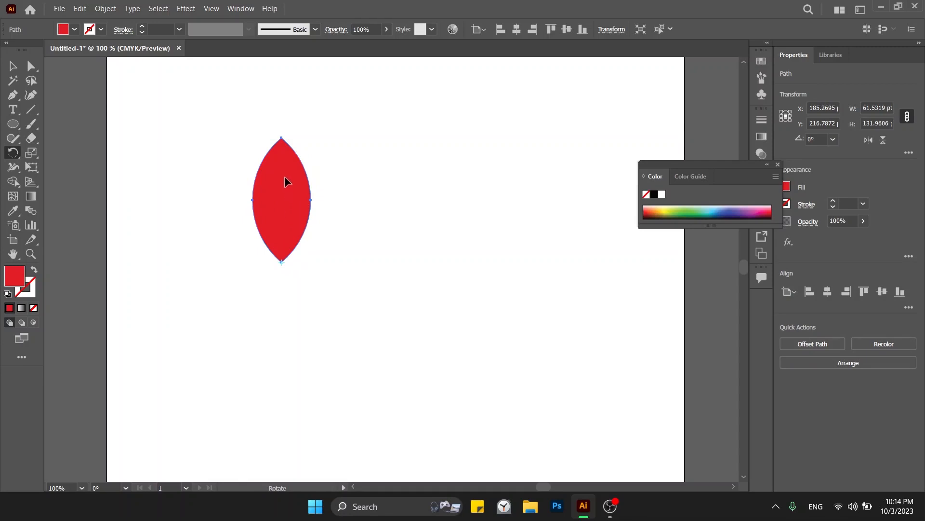
drag(285, 172, 334, 265)
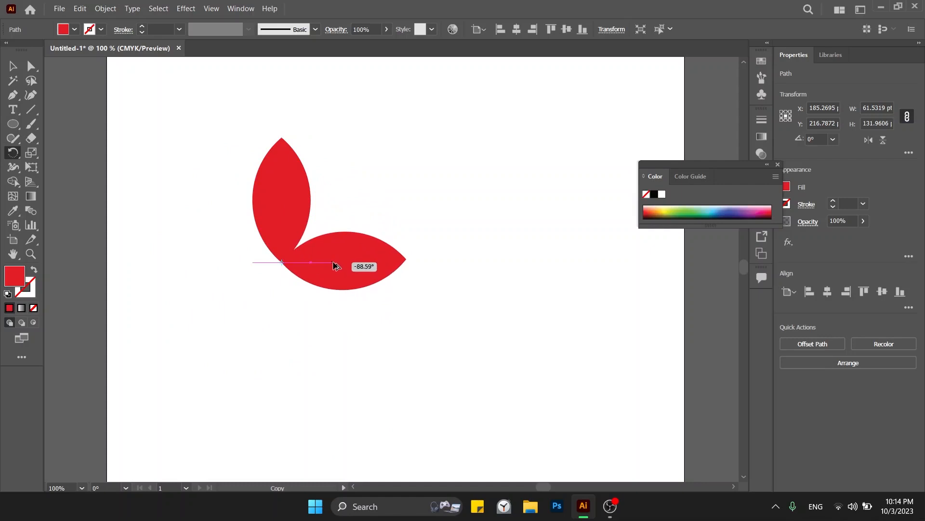
drag(336, 265, 333, 262)
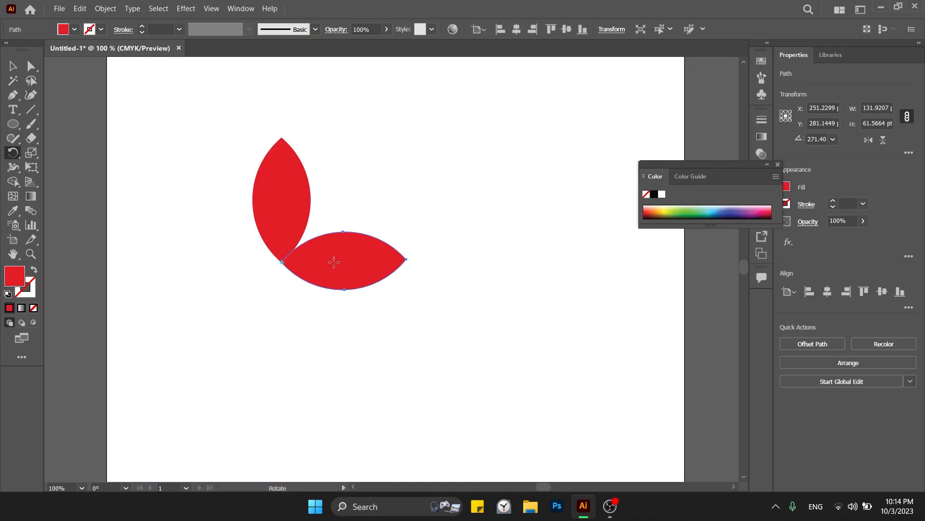
key(v)
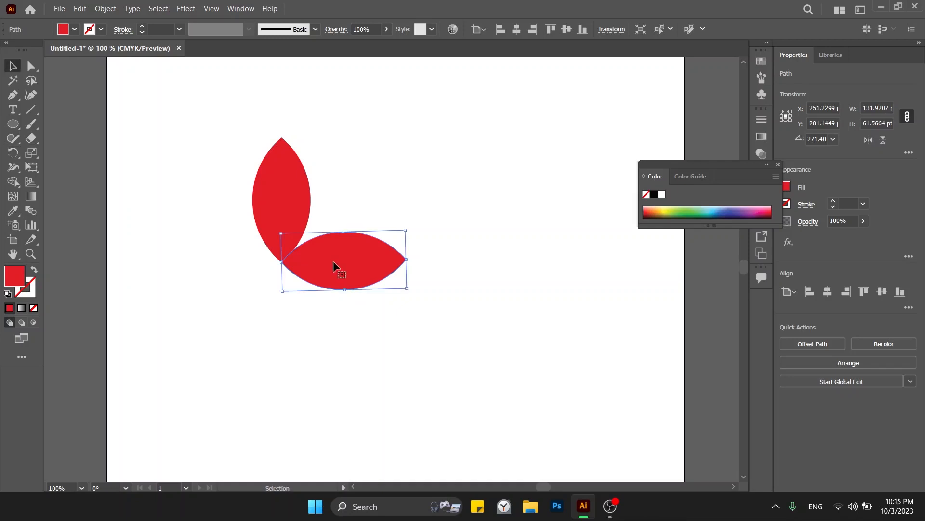
click(338, 182)
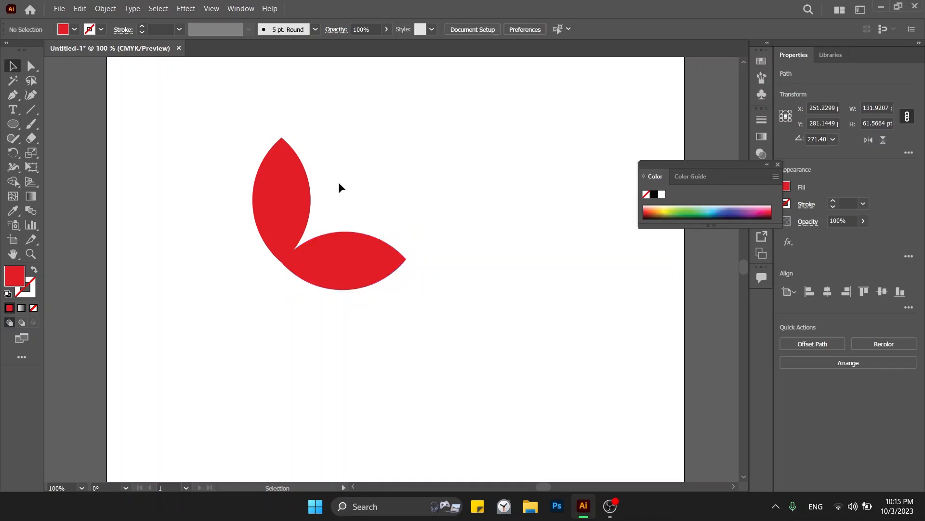
Select the rotated leaf and repeat the rotate-and-copy transformation twice to complete a four-petal flower.
click(326, 258)
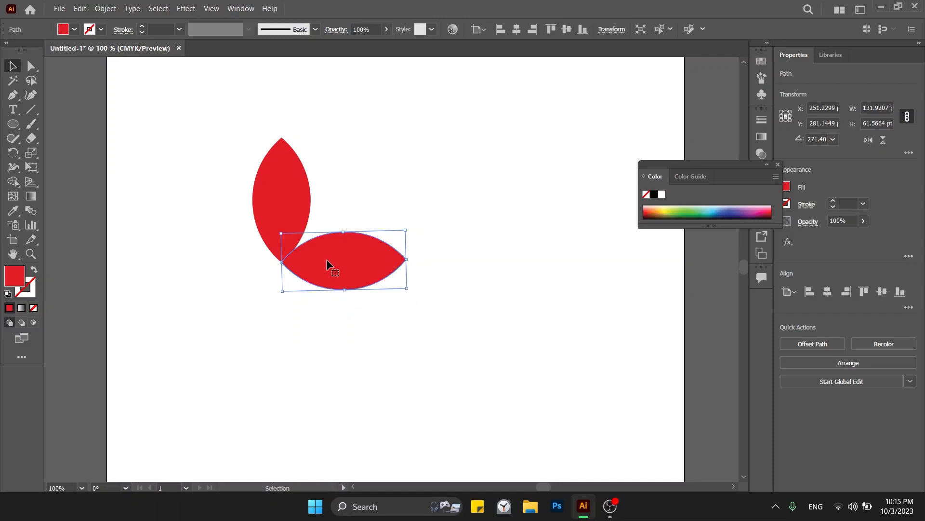
key(ctrl+d)
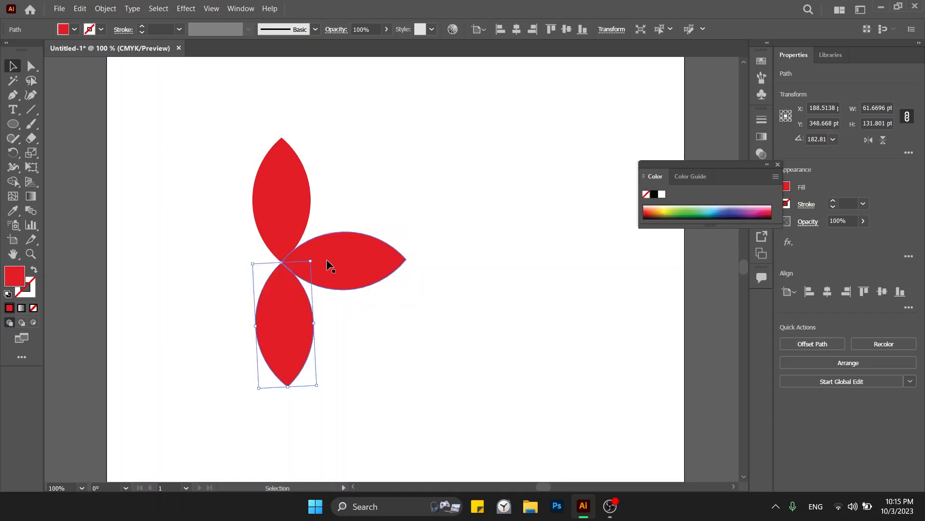
key(ctrl+d)
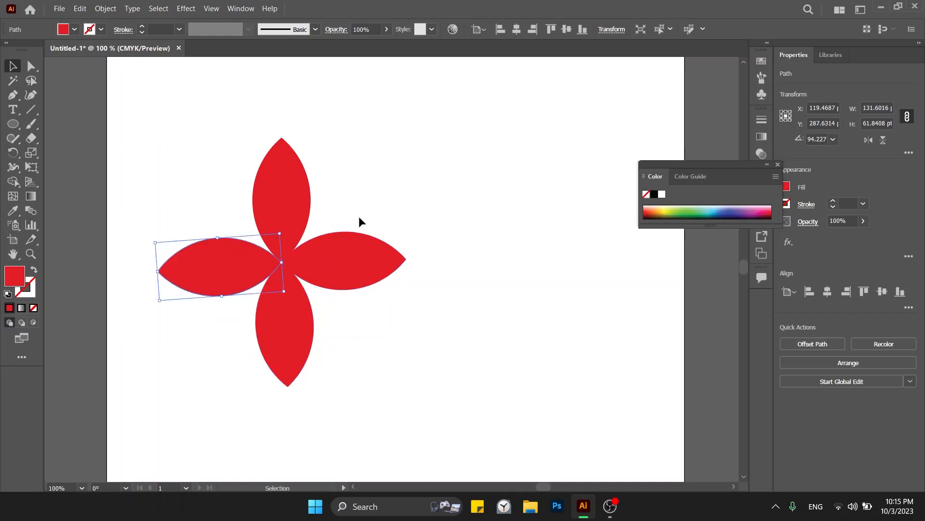
Select all four petals, shift them slightly to the right, group them and deselect.
drag(357, 201, 236, 320)
drag(298, 248, 389, 226)
drag(392, 186, 296, 191)
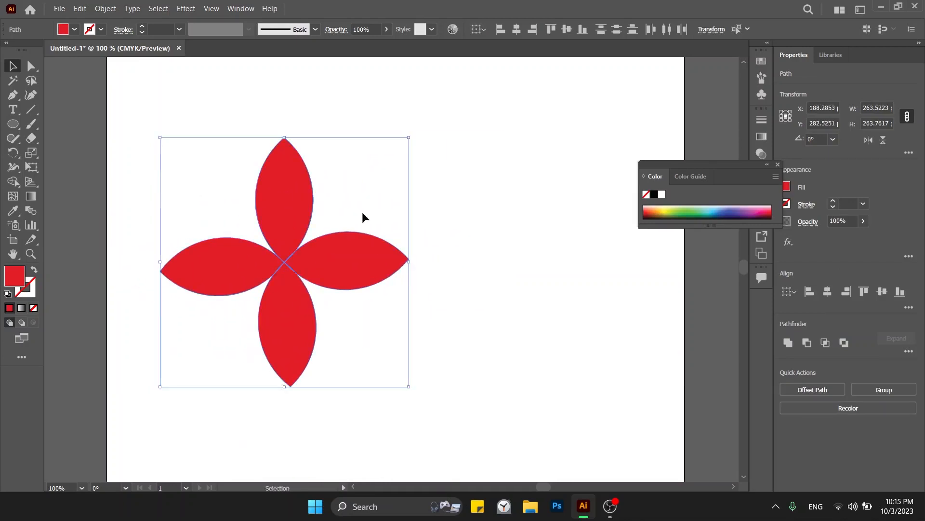
click(572, 401)
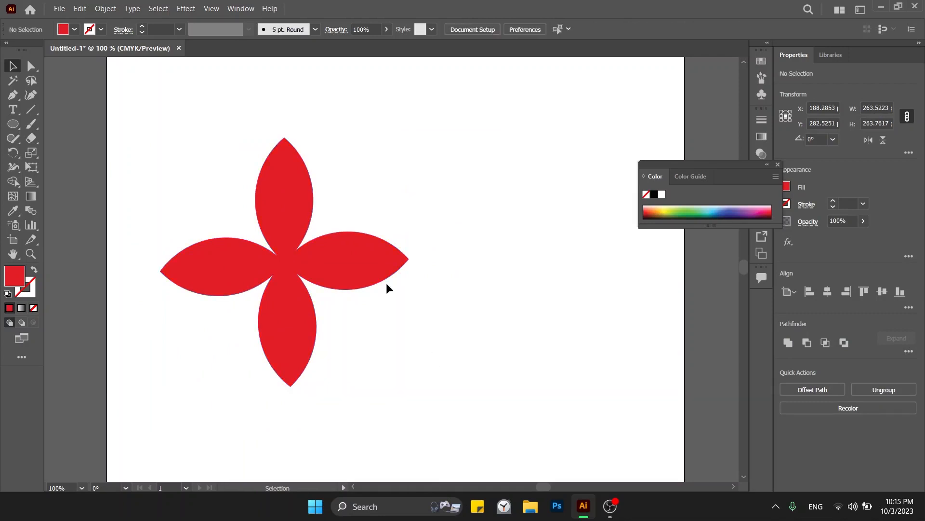
Move the petal group slightly right and rotate a copy about its center so the new petals fall between the originals.
drag(355, 250, 386, 250)
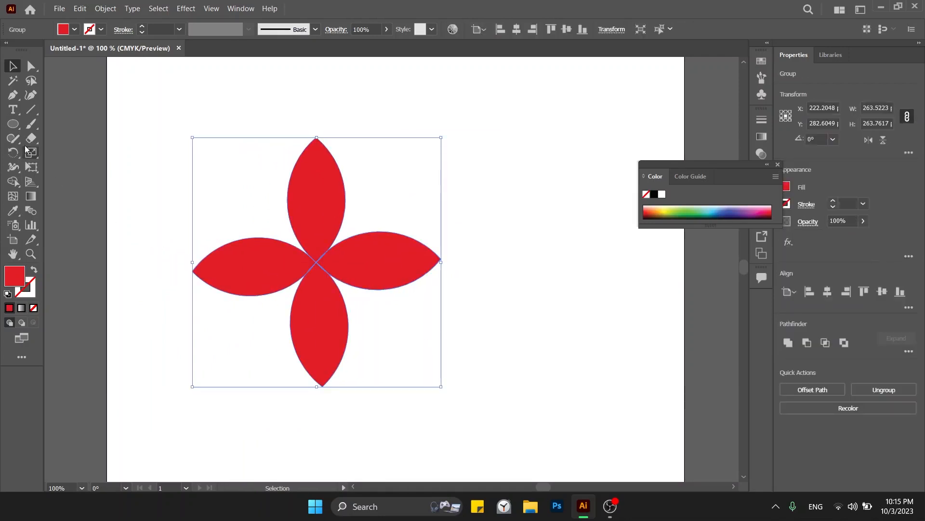
click(14, 153)
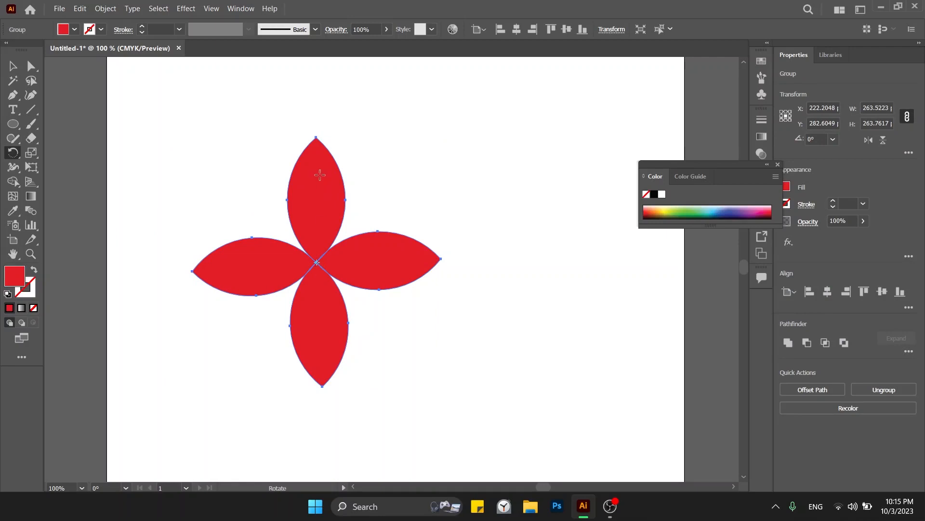
drag(320, 174, 385, 208)
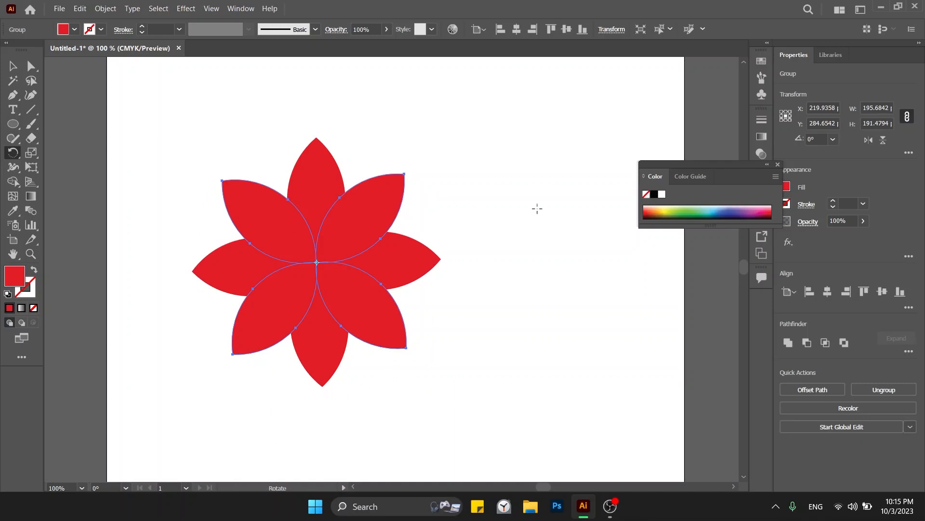
Try a dark brown fill on the copied petals, then sample the original petals' red with the Eyedropper.
click(655, 207)
click(648, 209)
click(650, 210)
click(654, 210)
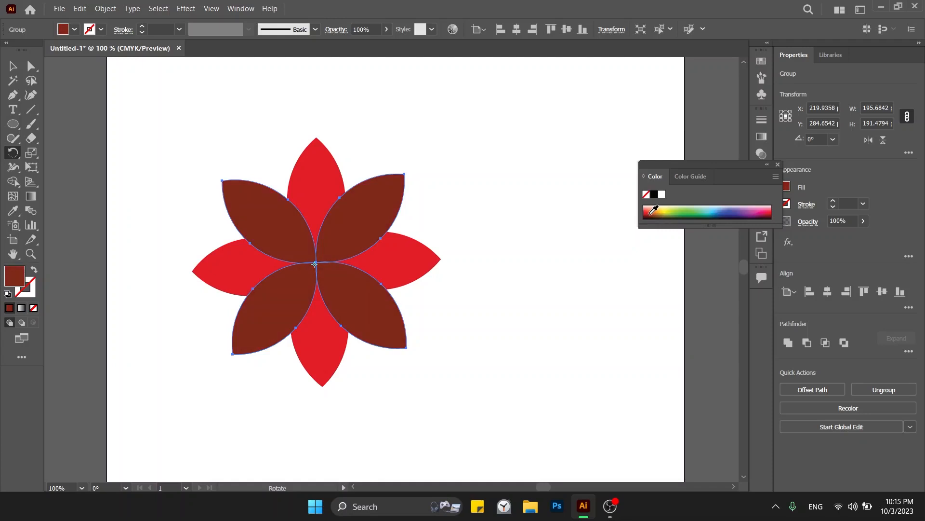
key(i)
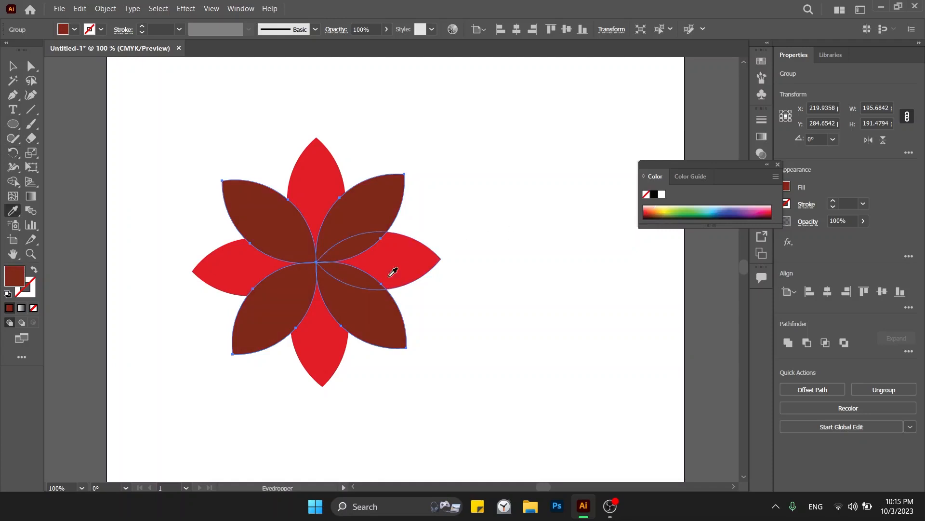
click(320, 215)
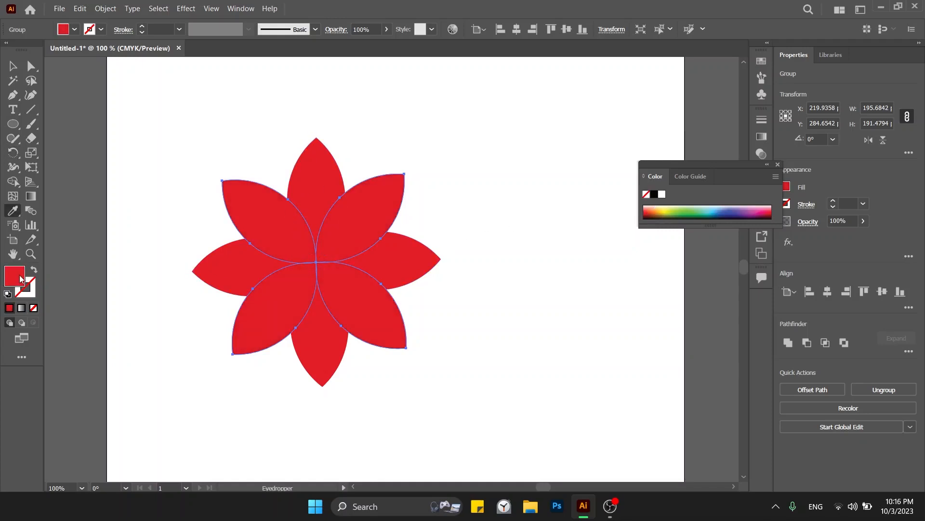
Set the copied petals' fill to the lighter red f72d3c and deselect them.
double_click(21, 278)
drag(487, 196, 486, 183)
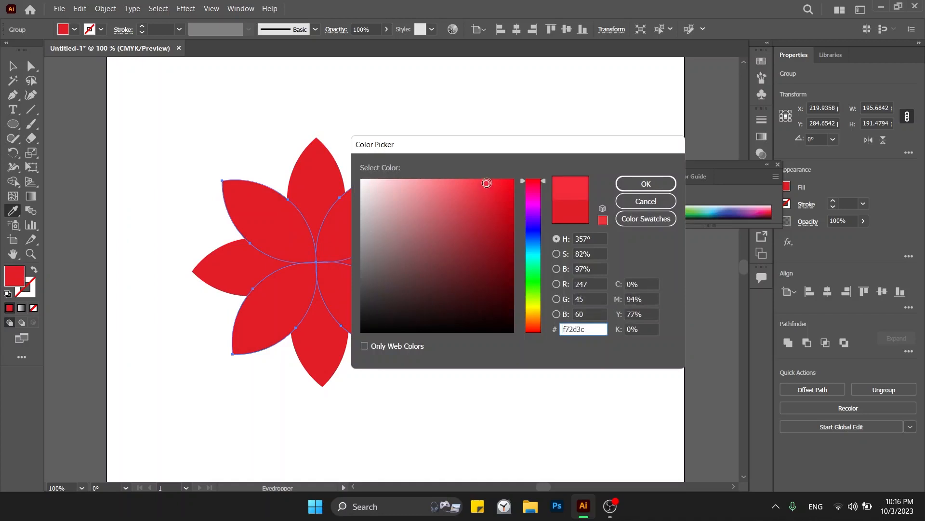
key(Return)
key(v)
click(486, 182)
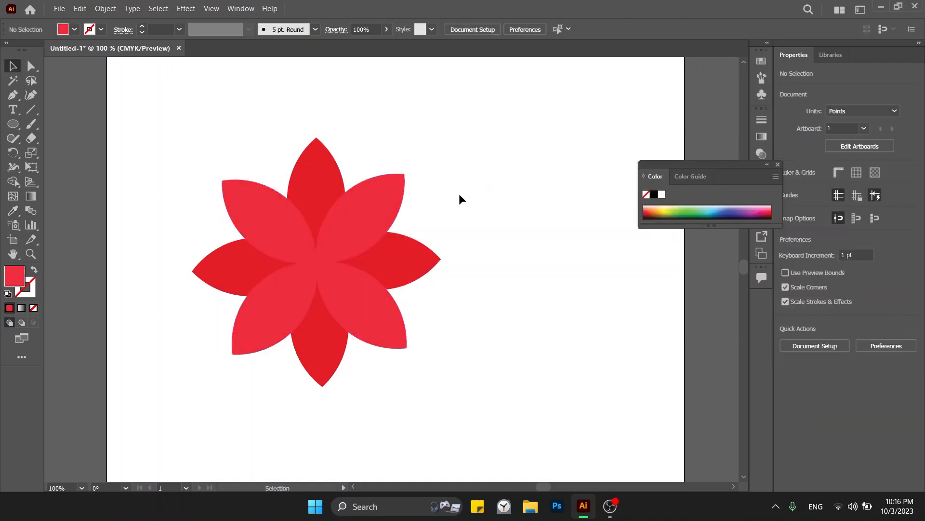
Select both petal groups together and move the whole flower to the right and slightly up on the artboard.
key(ctrl+minus)
key(ctrl+minus)
key(ctrl+minus)
drag(459, 193, 385, 291)
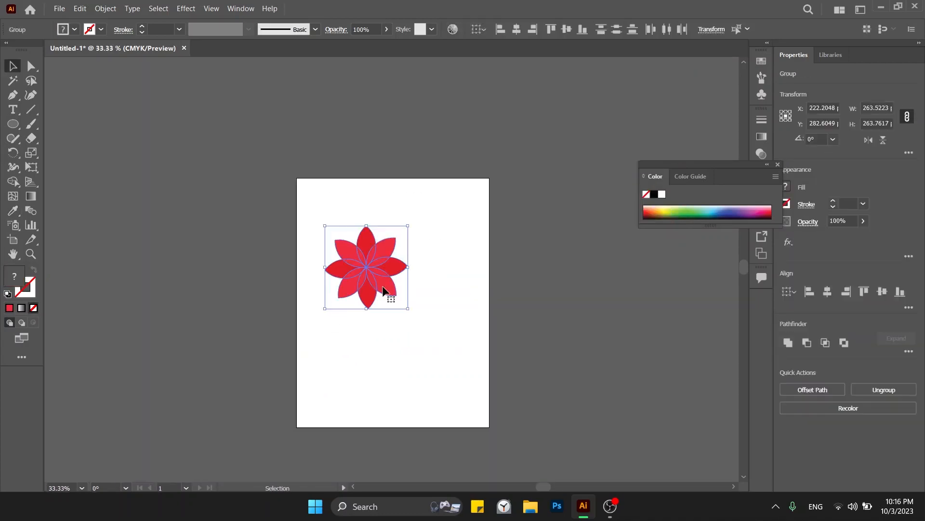
key(ctrl+1)
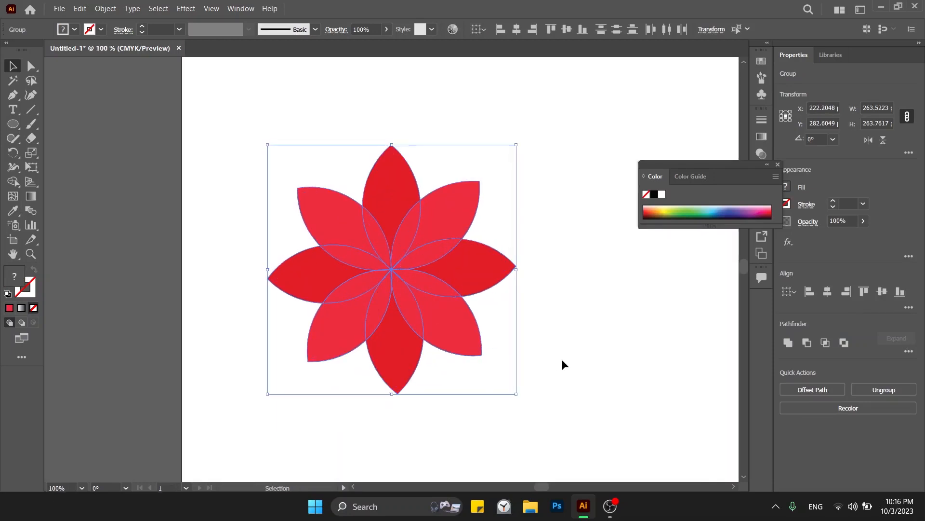
click(562, 359)
drag(559, 328, 393, 339)
drag(357, 174, 130, 388)
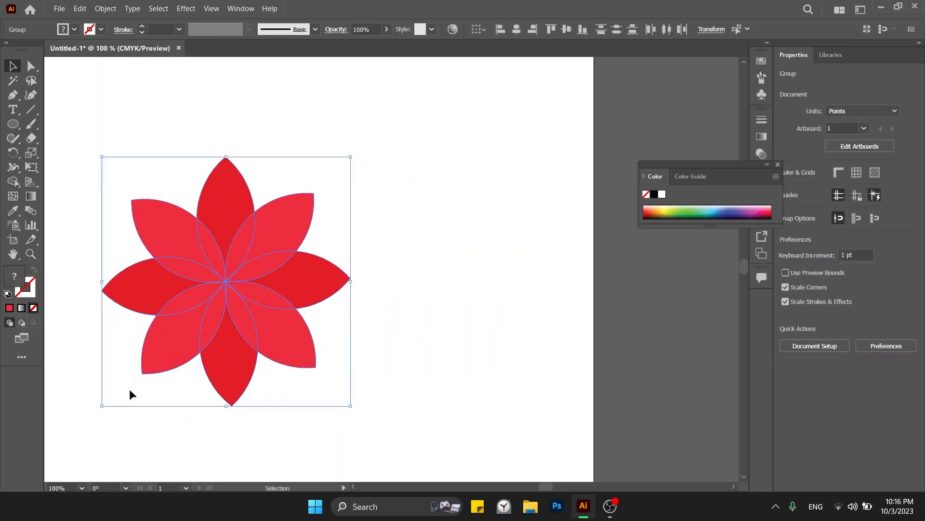
drag(214, 331, 367, 281)
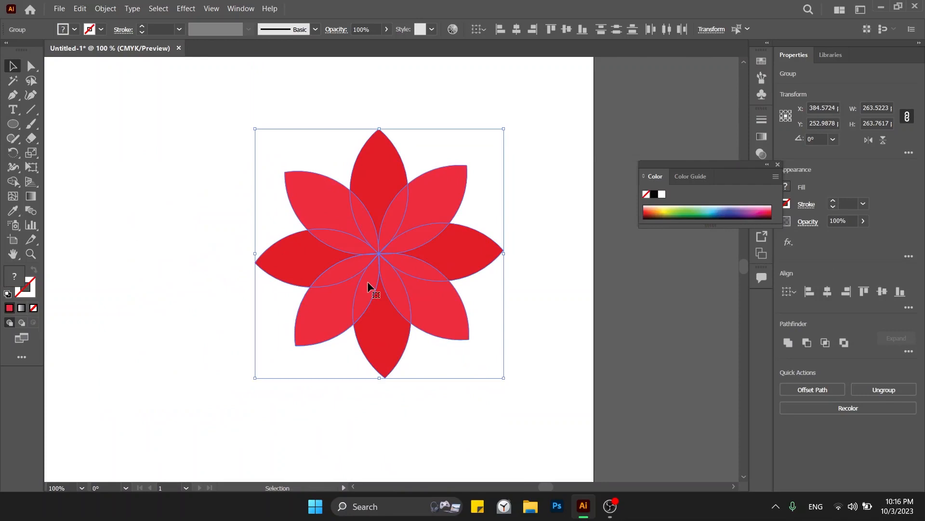
Subtract the three petal overlaps on the flower's left and upper-left side with the Shape Builder tool.
key(ctrl+equal)
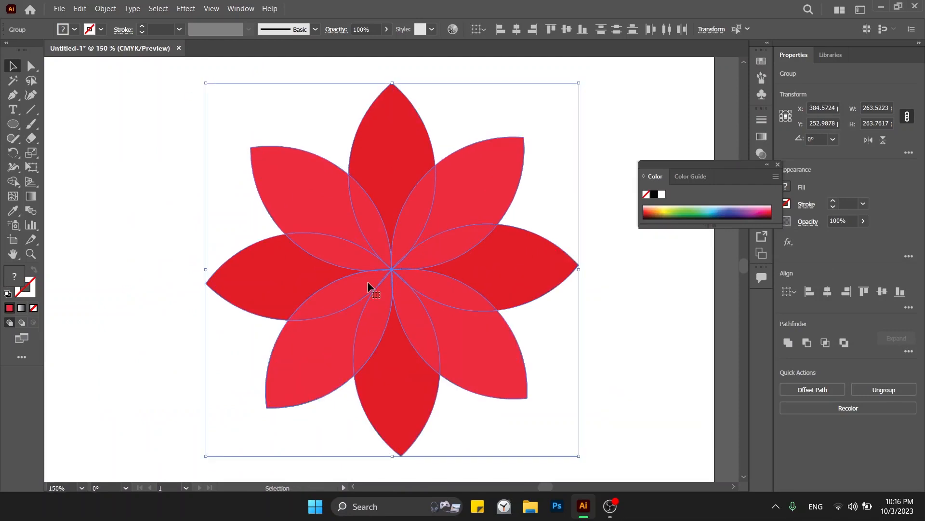
key(shift+m)
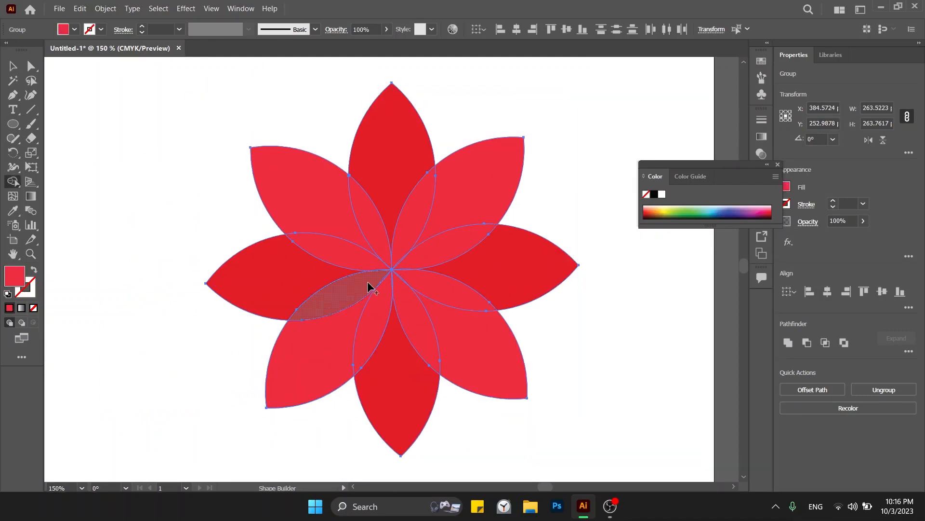
alt+click(351, 295)
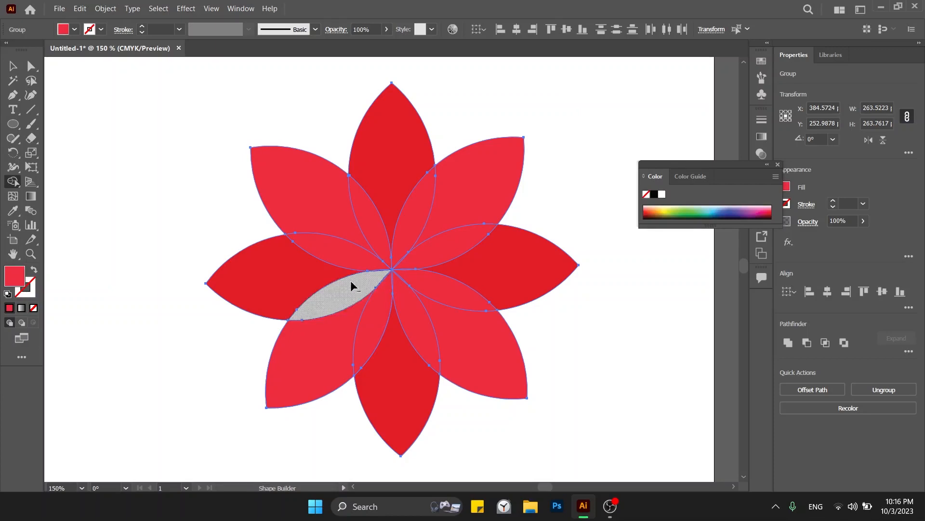
alt+click(343, 250)
alt+click(371, 227)
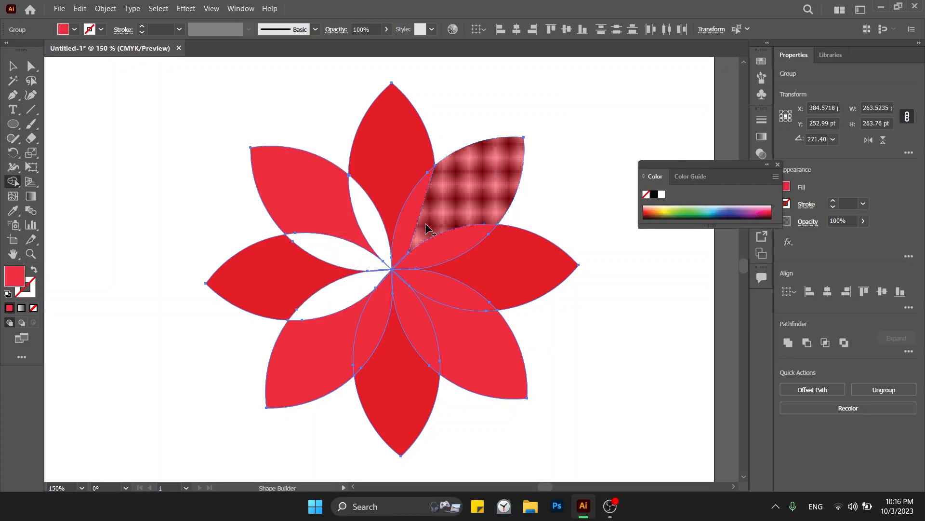
Undo the mistaken Shape Builder merge and subtract the remaining petal overlaps around the flower.
click(425, 221)
key(z)
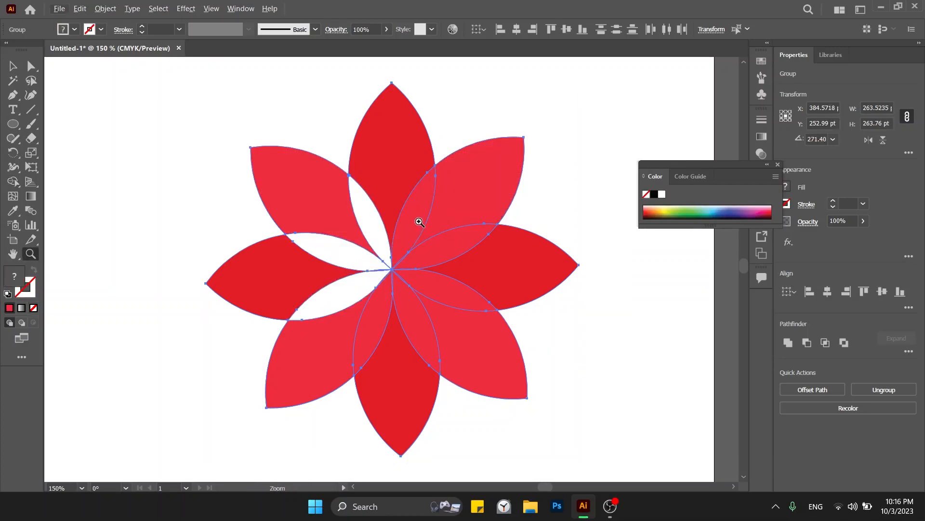
key(shift+m)
alt+click(418, 220)
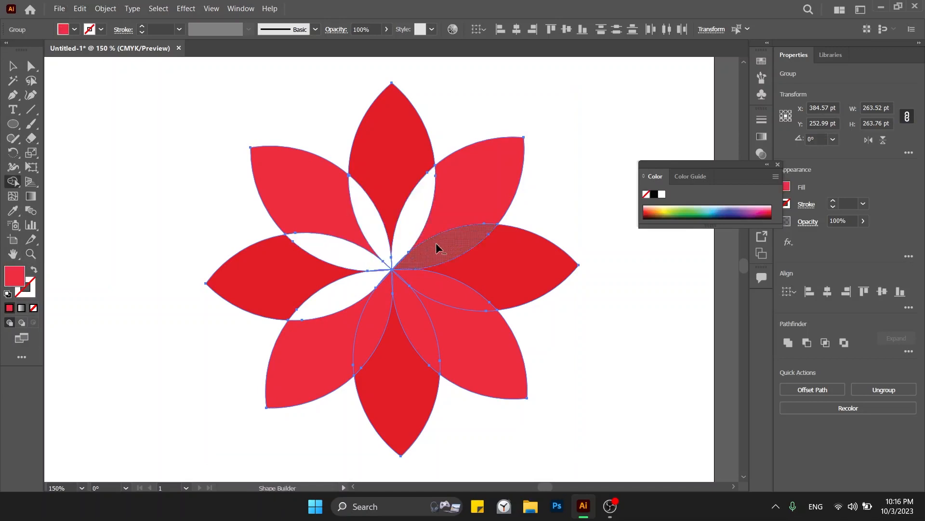
alt+click(437, 248)
mouse_move(427, 310)
mouse_down()
mouse_move(403, 319)
mouse_move(393, 310)
mouse_up()
key(v)
key(ctrl+minus)
key(ctrl+minus)
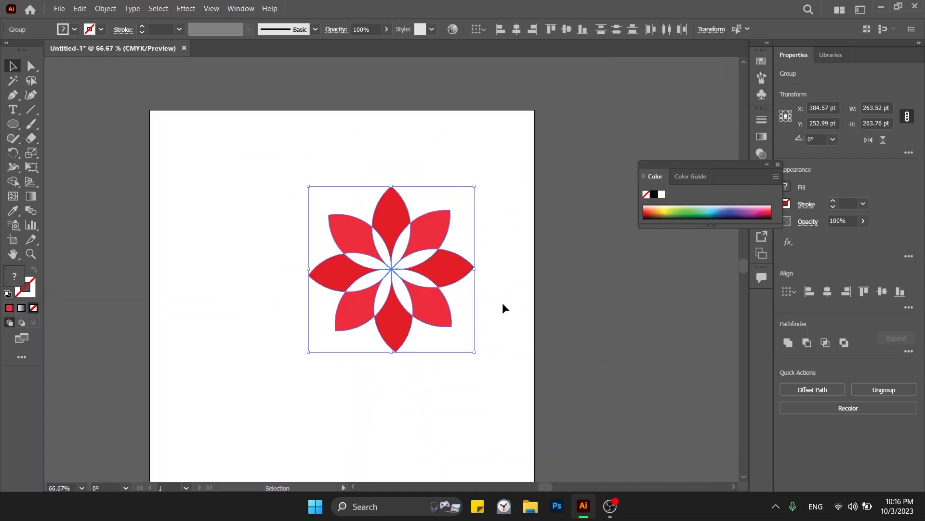
Try moving the dark red petals and the light red petals away separately, undoing each move.
click(502, 303)
key(a)
drag(454, 283, 392, 302)
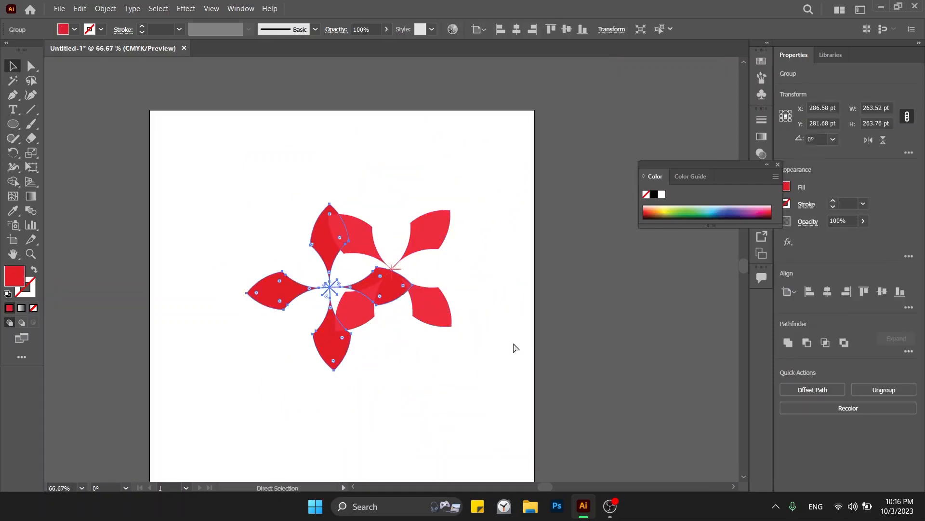
key(ctrl+z)
click(502, 345)
drag(438, 324, 349, 397)
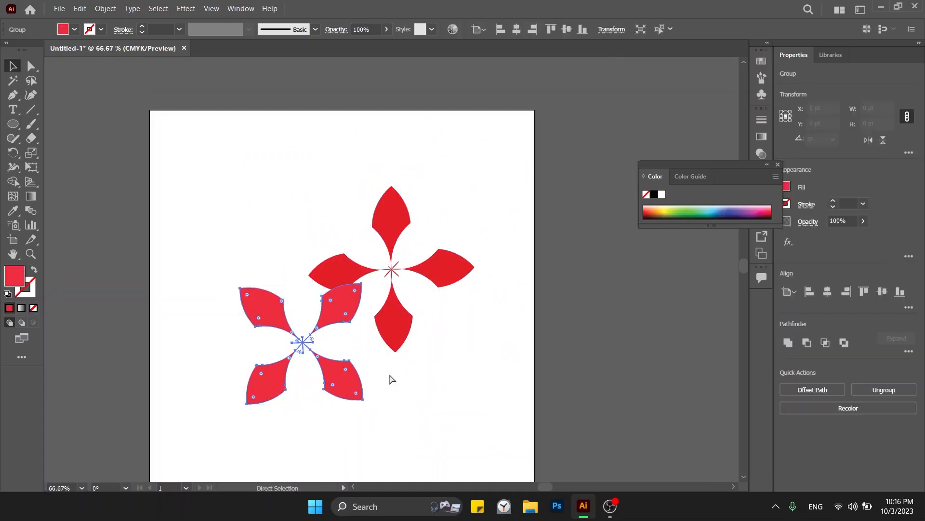
key(ctrl+z)
Ungroup all the petals, regroup them as one flower and move it toward the artboard's upper left.
key(v)
drag(496, 161, 287, 402)
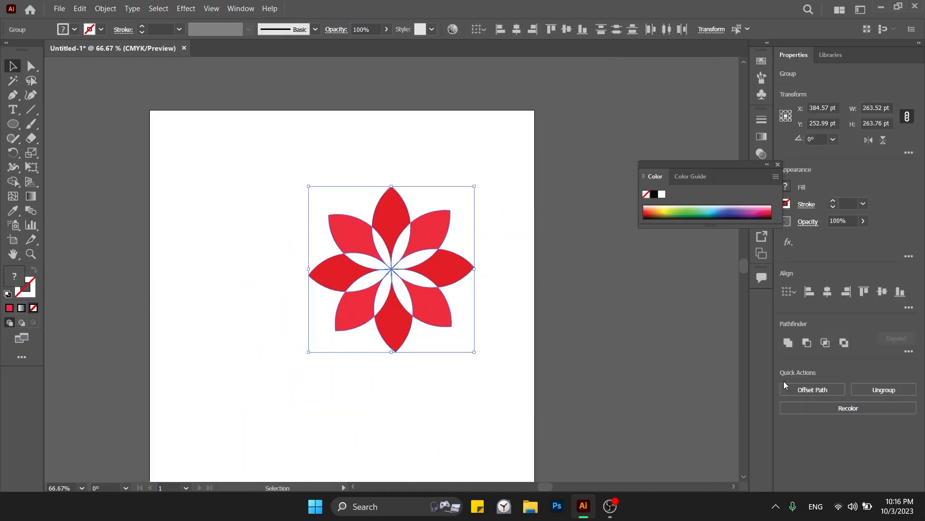
click(868, 388)
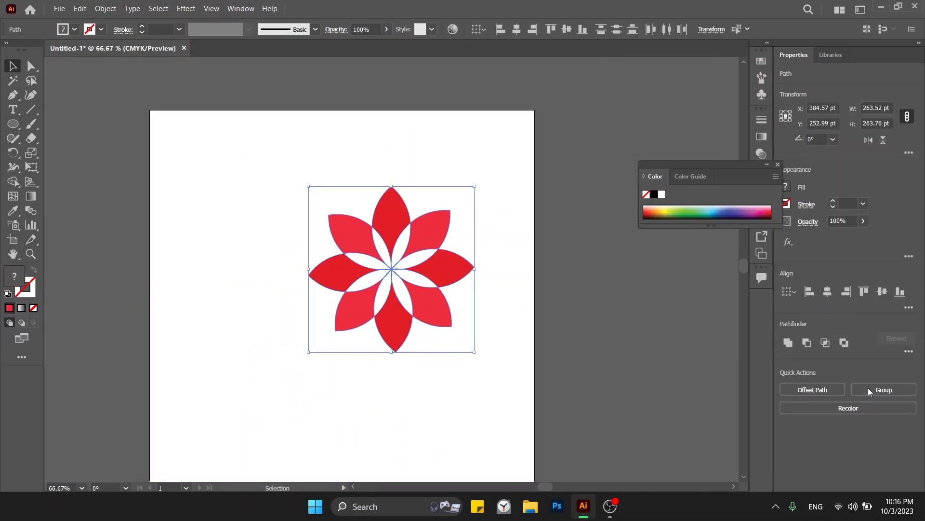
click(513, 366)
drag(449, 315, 328, 250)
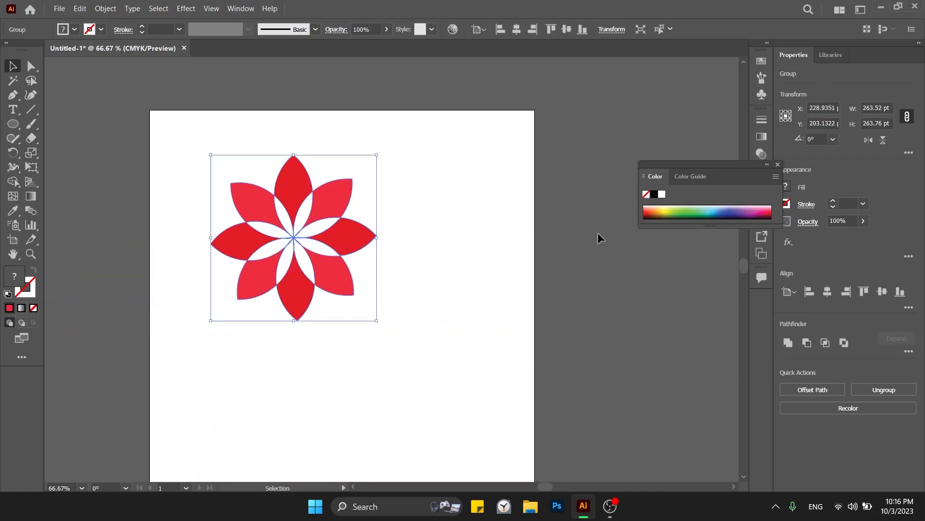
Recolor the whole flower blue from the color spectrum and deselect it.
click(703, 208)
click(719, 206)
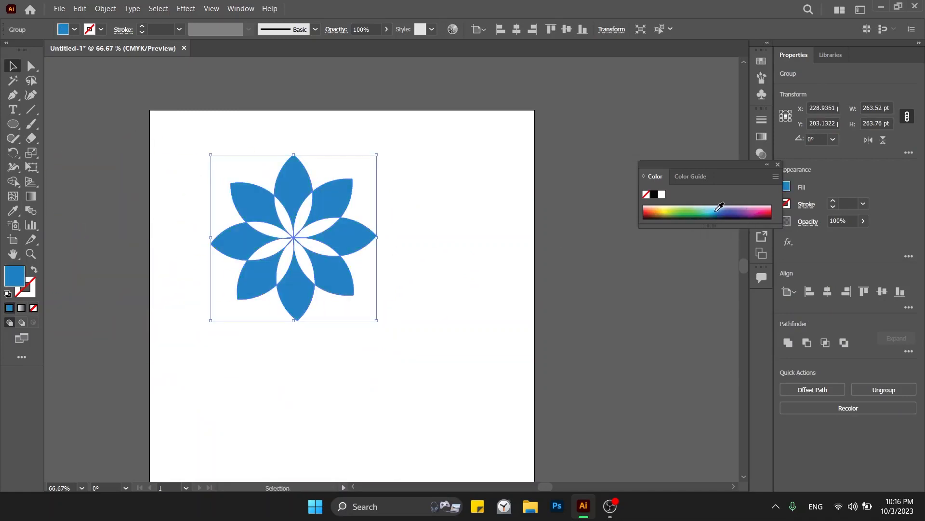
click(481, 226)
Try moving the blue flower slightly to the right, then undo the move and deselect it.
drag(349, 241, 376, 243)
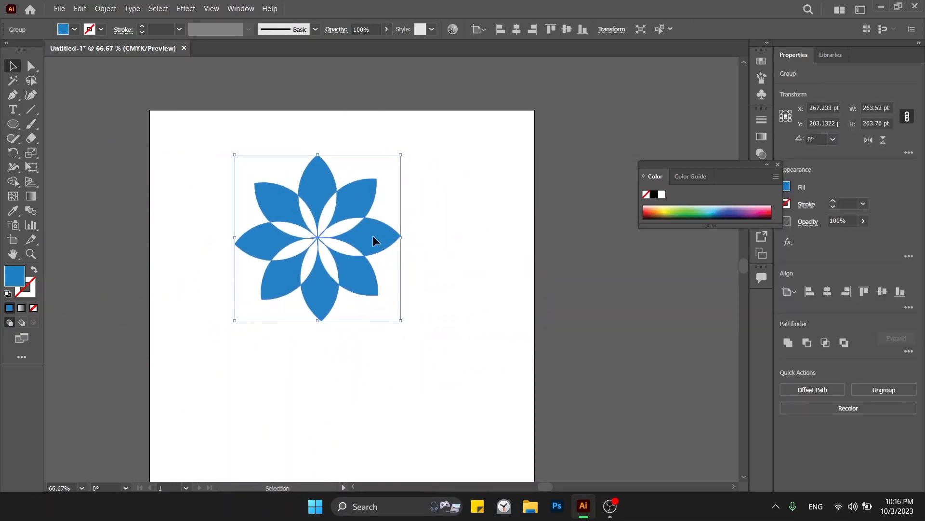
key(ctrl+z)
click(401, 251)
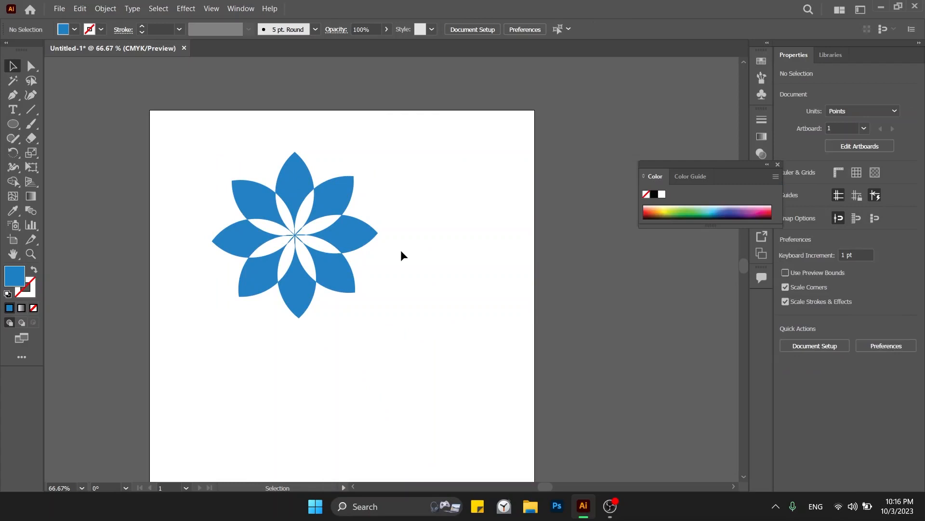
Delete the blue flower from the artboard.
click(352, 233)
key(Delete)
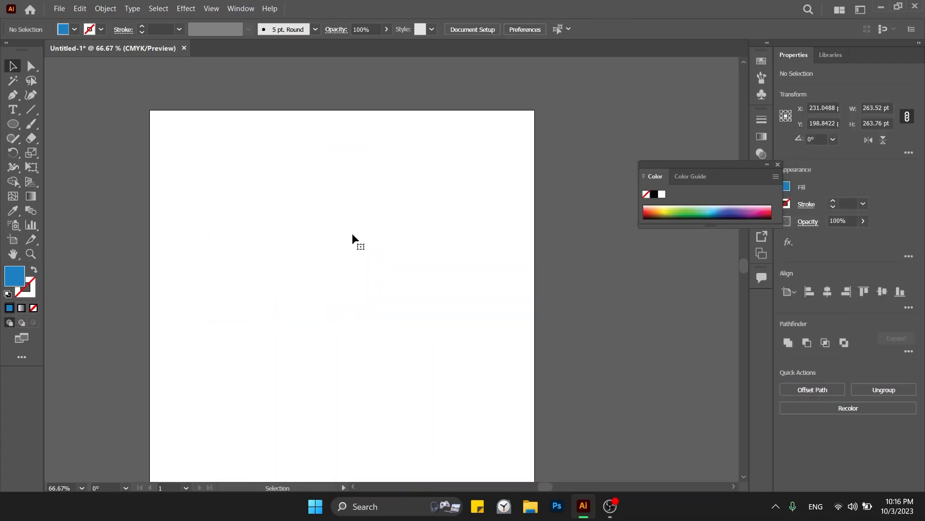
key(ctrl+1)
key(m)
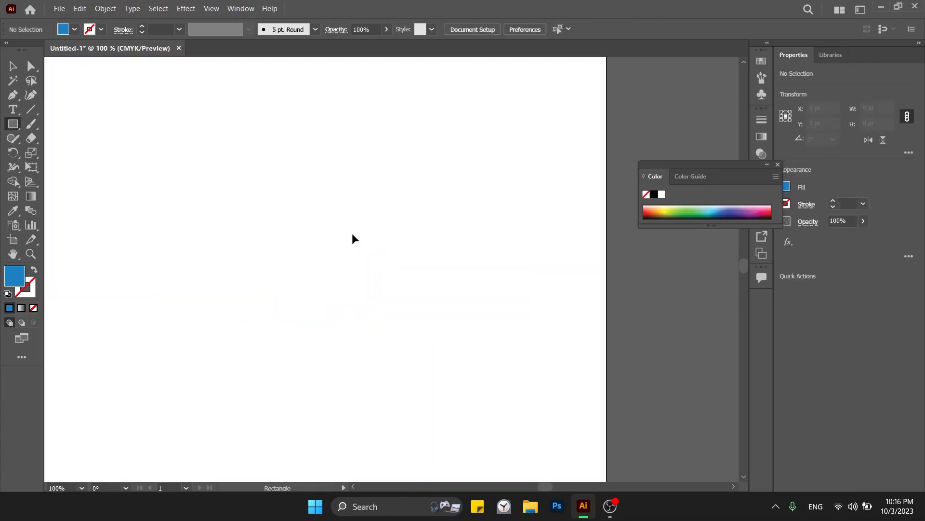
key(ctrl+minus)
drag(314, 262, 408, 329)
key(Delete)
Draw a circle about 383 pt wide on the artboard with the Ellipse tool.
key(l)
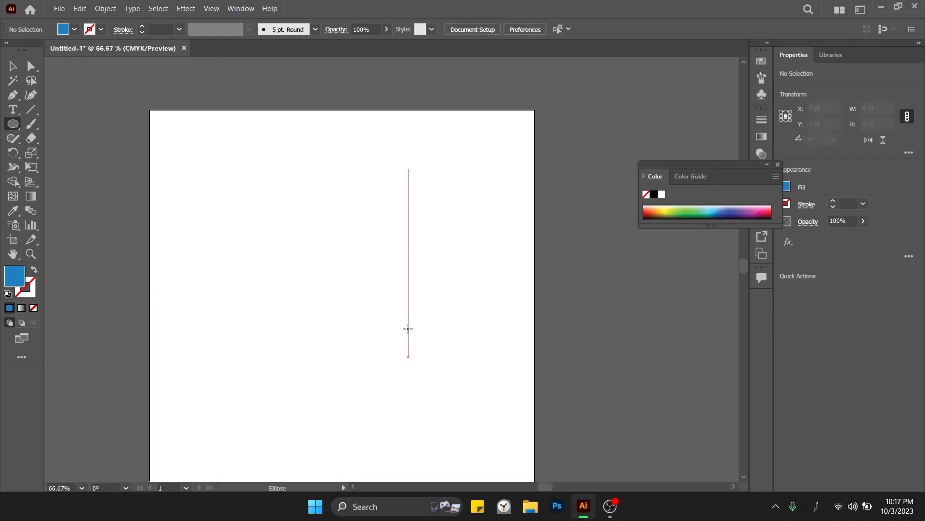
drag(323, 278, 442, 364)
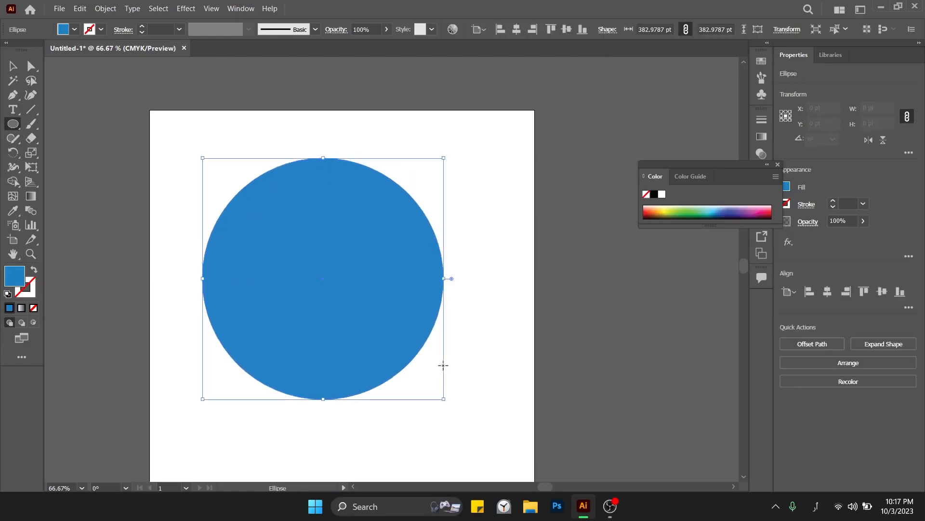
key(v)
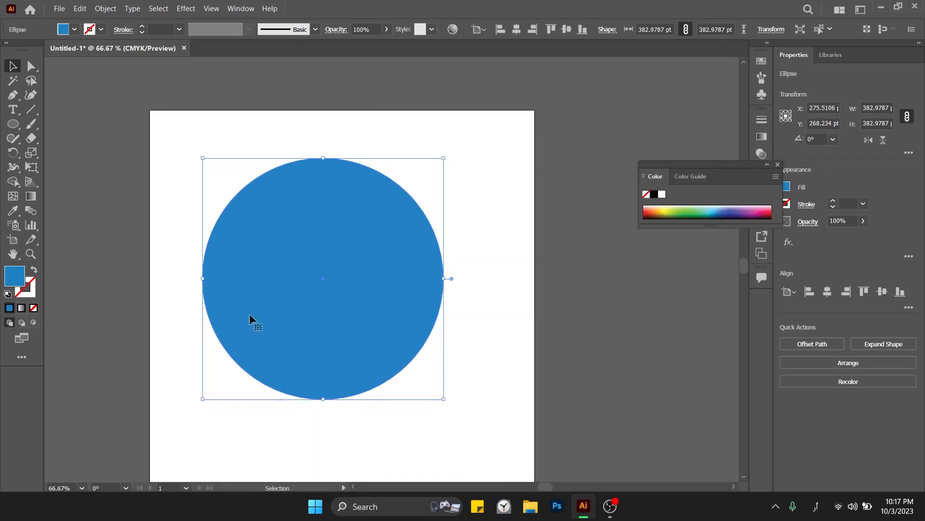
Fill the large circle with light gray and move it slightly down and to the right on the artboard.
double_click(10, 281)
drag(375, 205, 359, 191)
key(Return)
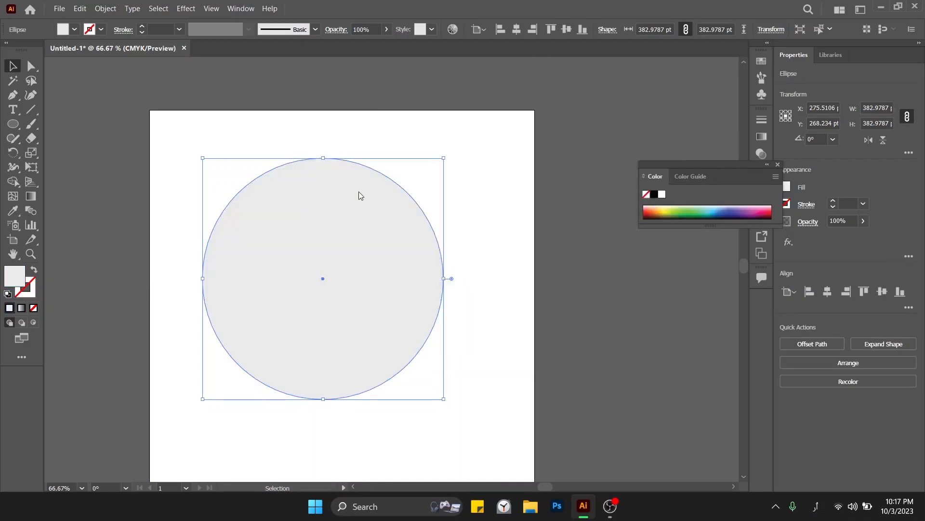
drag(421, 246, 413, 291)
key(ctrl+s)
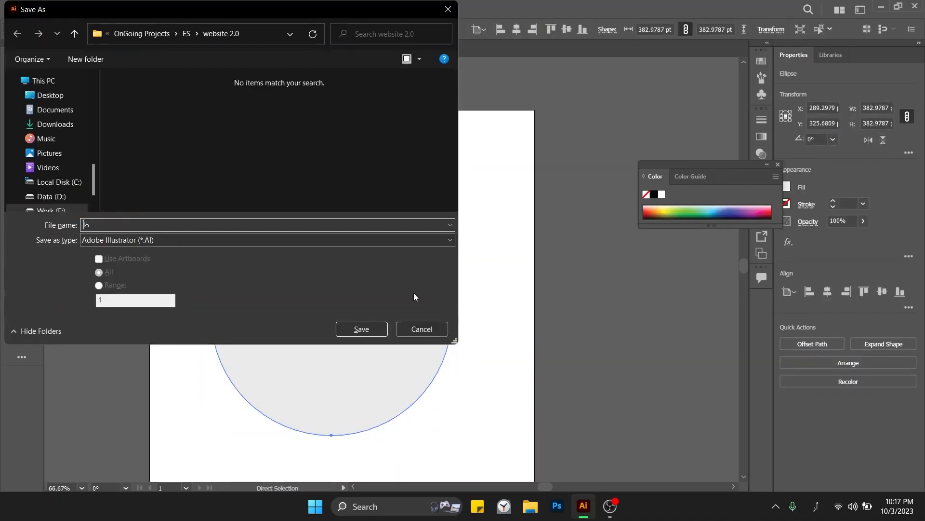
key(Escape)
key(ctrl+s)
key(Escape)
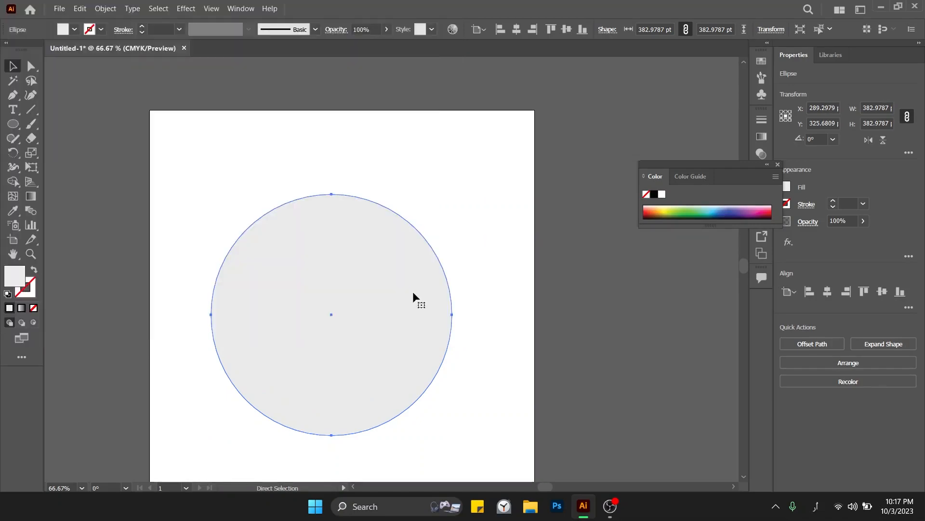
Draw a small circle about 51 pt wide above and right of the gray circle and fill it dark red.
key(ctrl+plus)
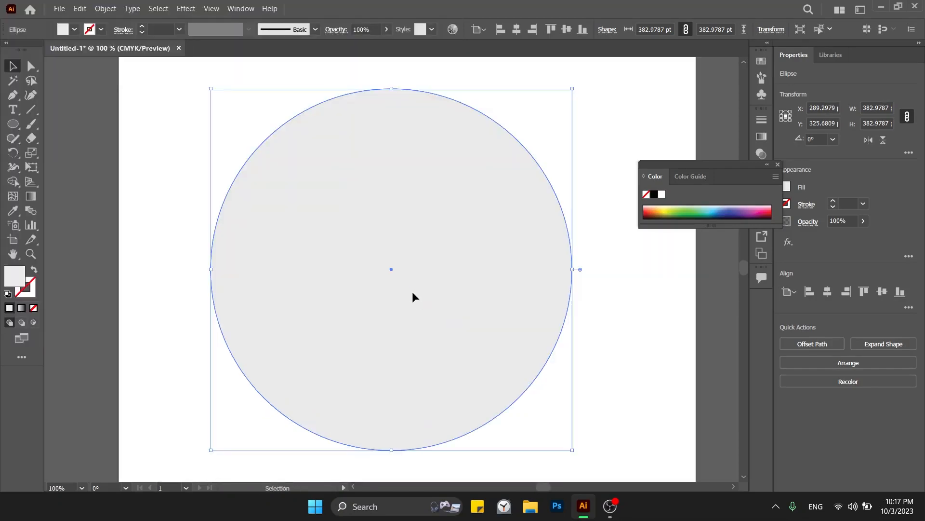
click(606, 295)
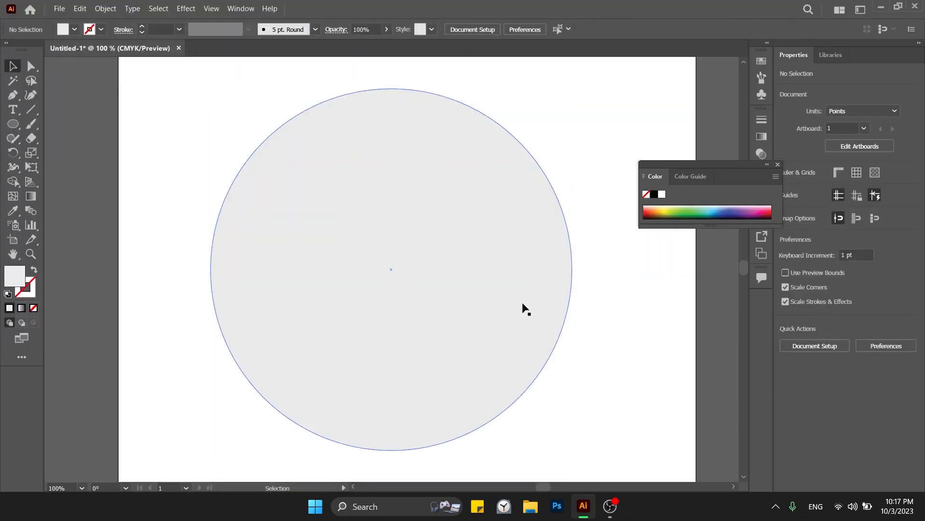
key(ctrl+minus)
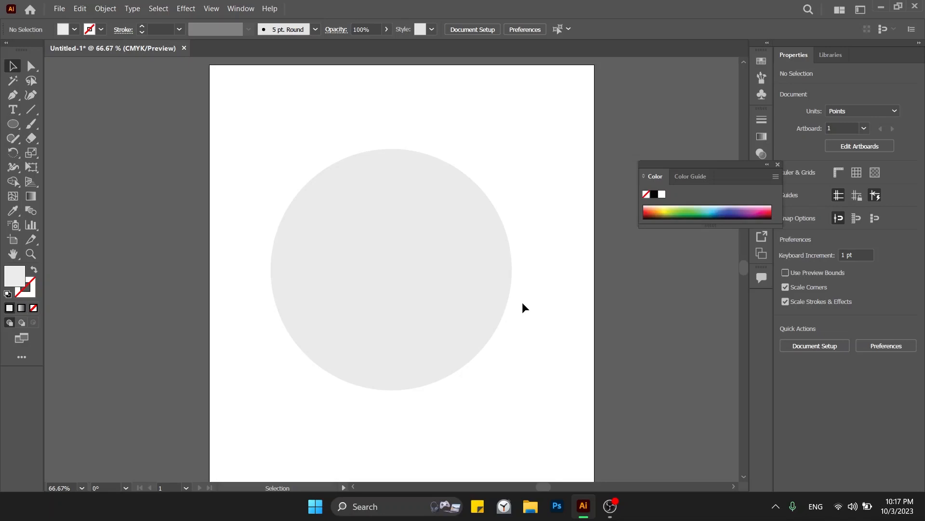
click(449, 291)
key(l)
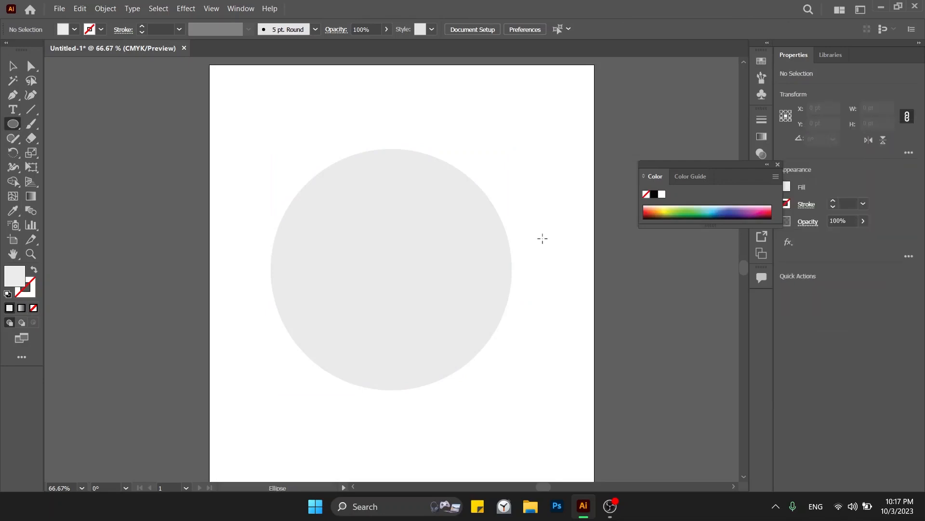
drag(478, 133, 510, 165)
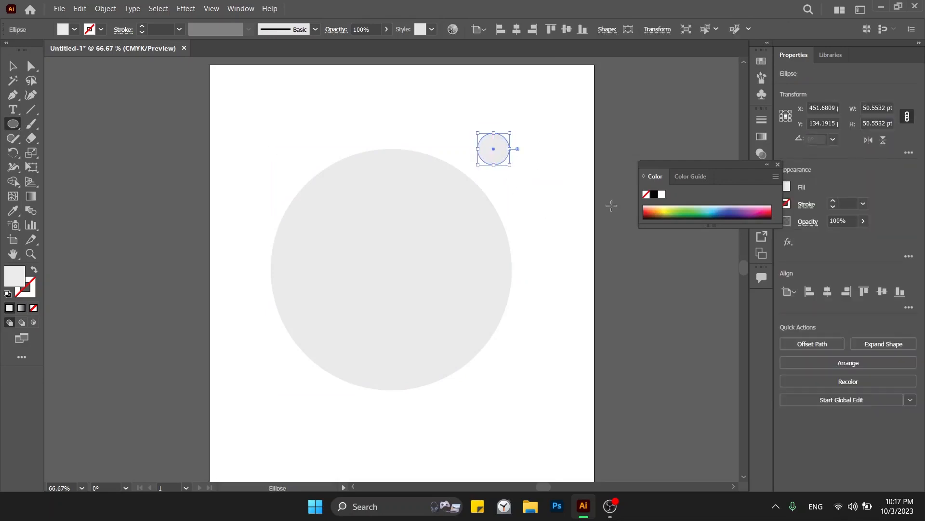
click(646, 212)
key(v)
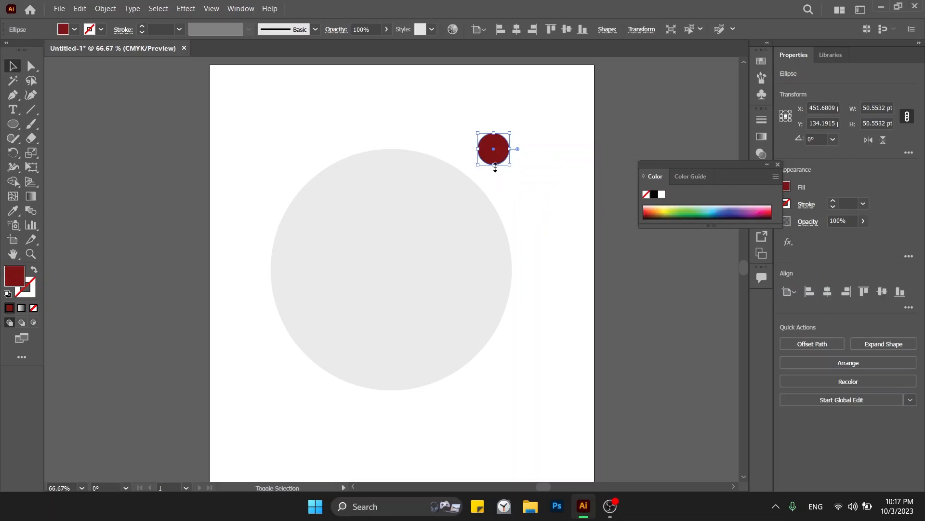
Shrink the dark red circle to about 16 pt and center it horizontally and vertically on the gray circle.
drag(493, 164, 396, 238)
click(496, 160)
click(389, 333)
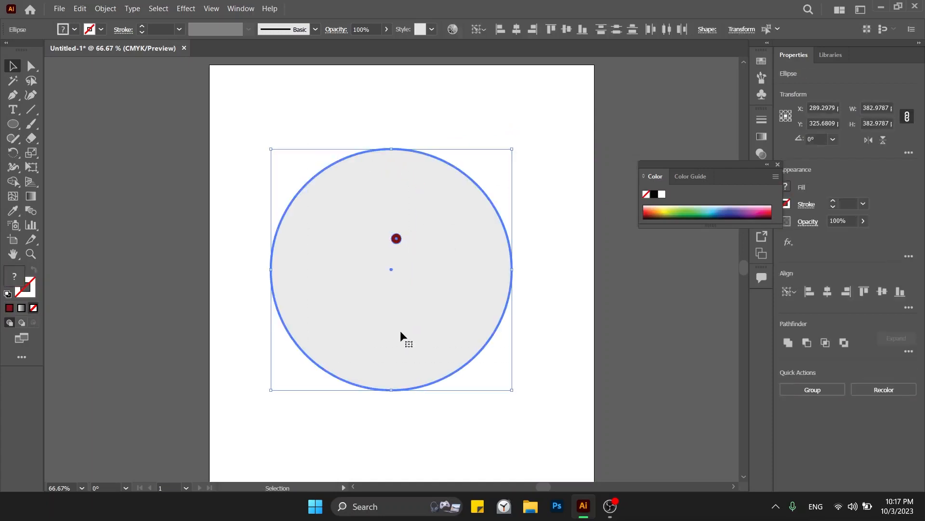
click(827, 291)
click(882, 291)
click(628, 381)
Move the dark red dot straight up to just inside the gray circle's top edge and deselect it.
drag(390, 266, 391, 163)
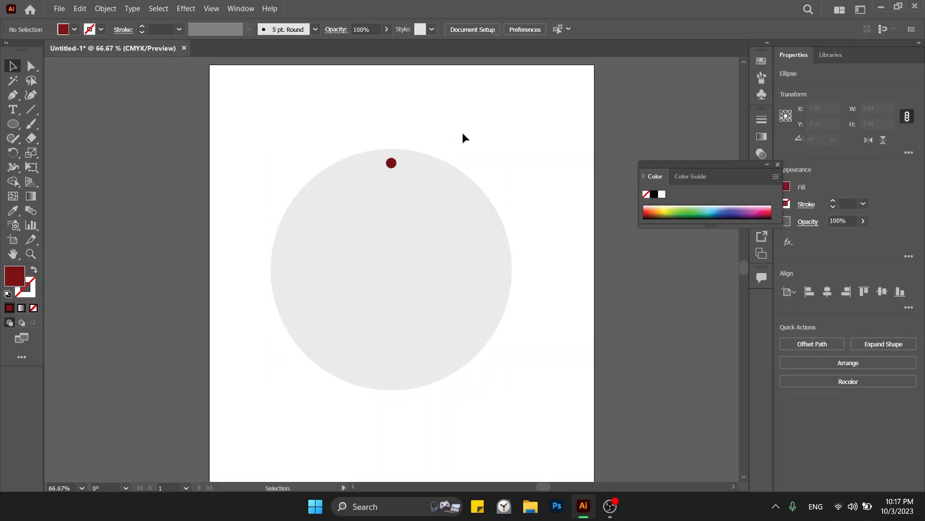
click(462, 134)
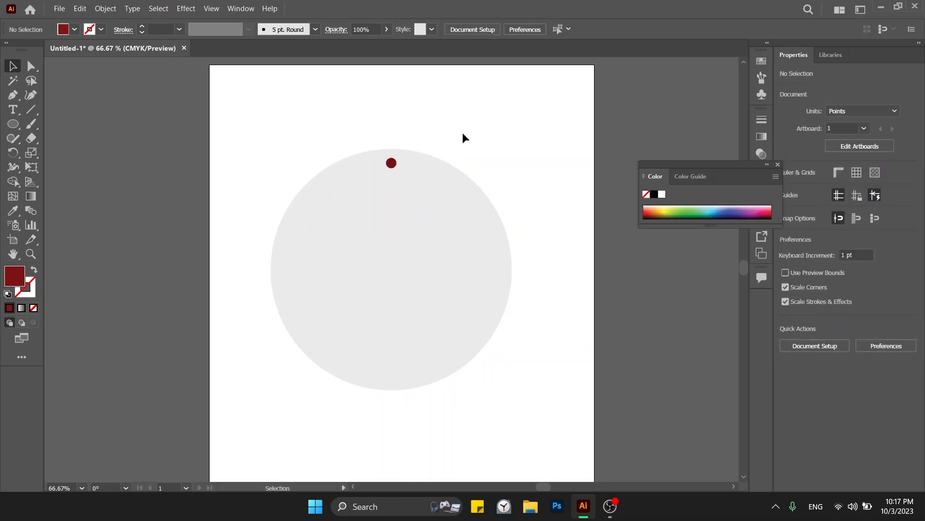
click(392, 166)
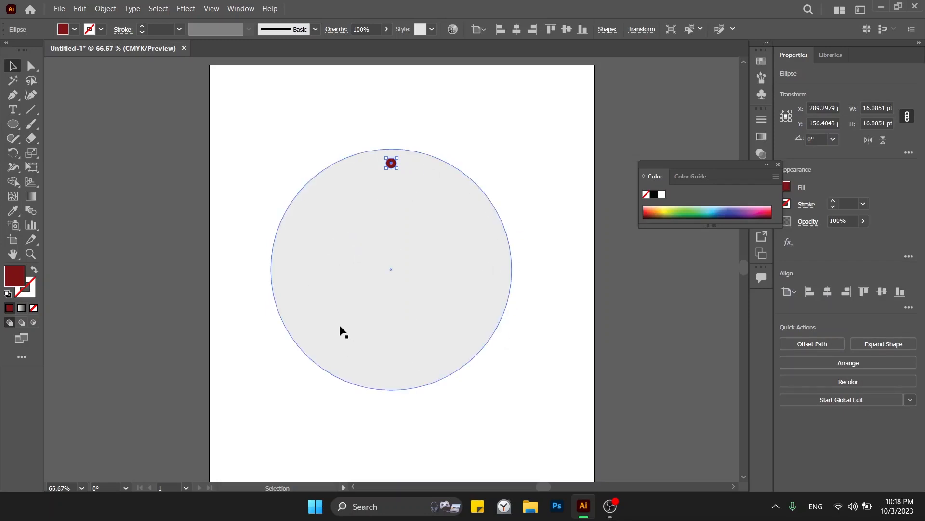
click(502, 167)
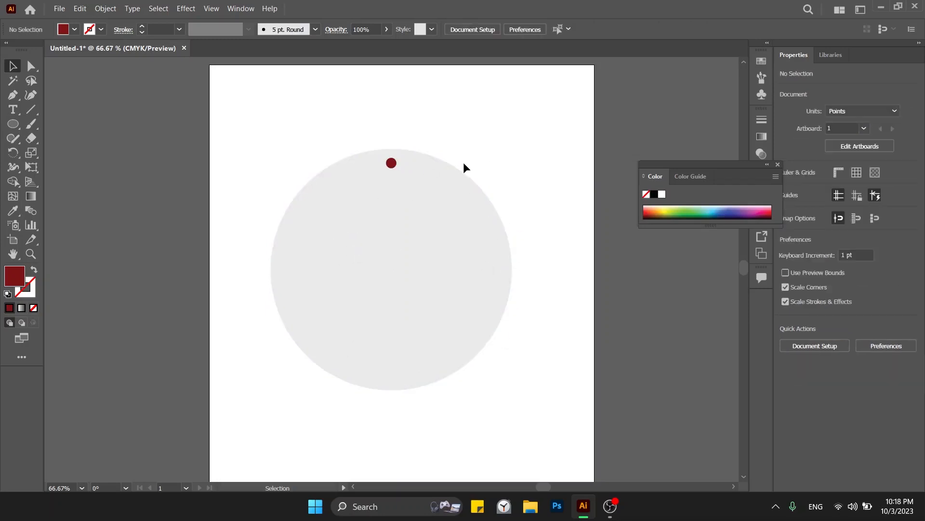
Try duplicating the red dot to the gray circle's bottom edge and rotating the pair to the sides, then undo the attempt.
drag(395, 167, 407, 376)
shift+click(392, 164)
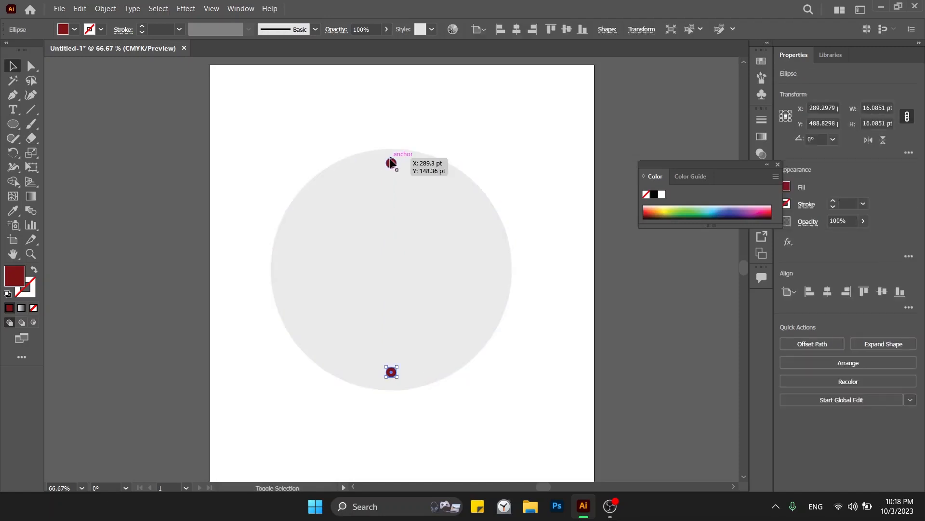
drag(396, 161, 279, 253)
key(ctrl+z)
key(ctrl+z)
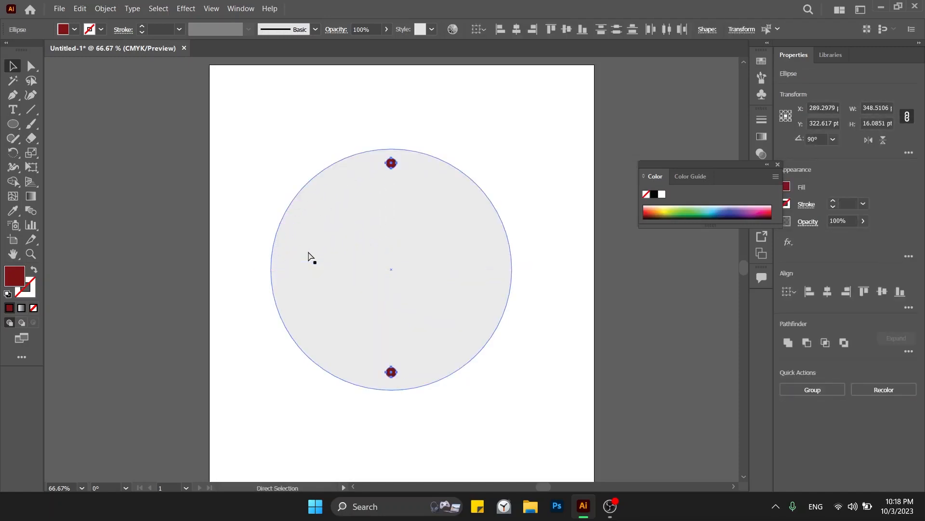
click(519, 166)
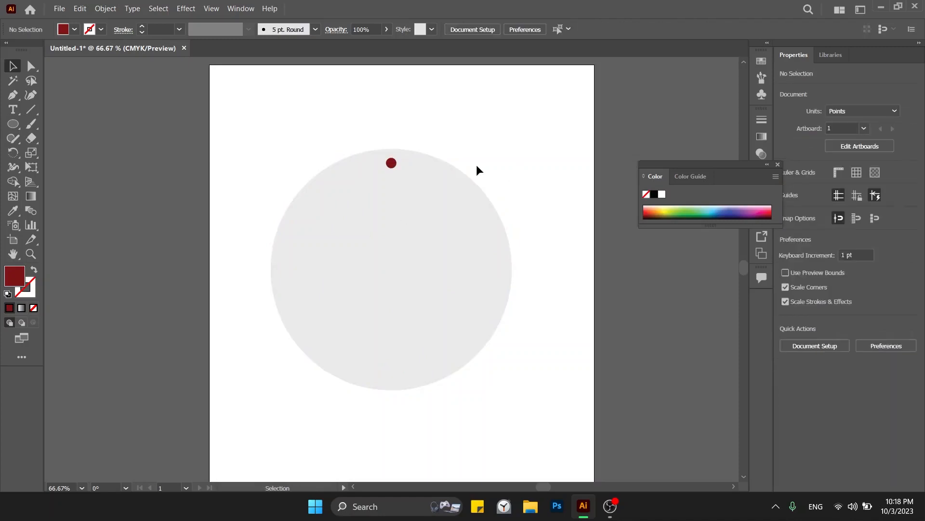
click(392, 163)
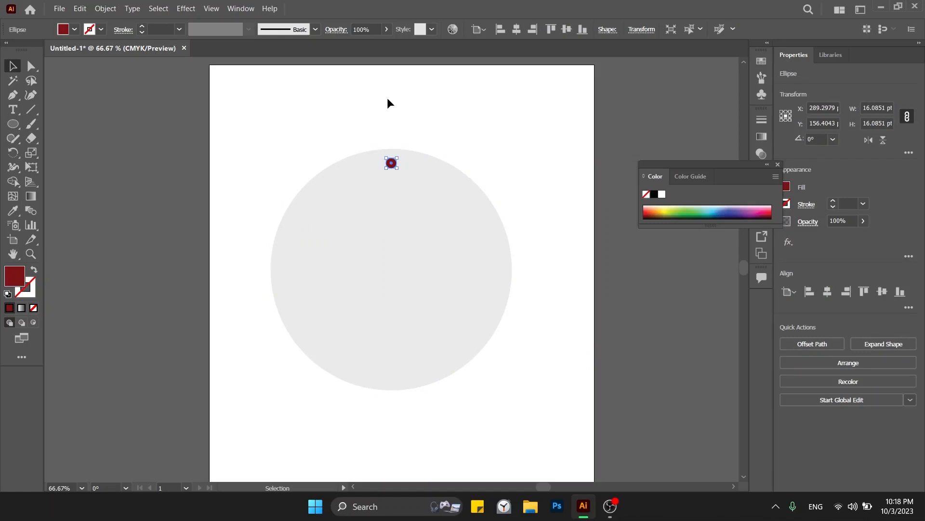
click(400, 130)
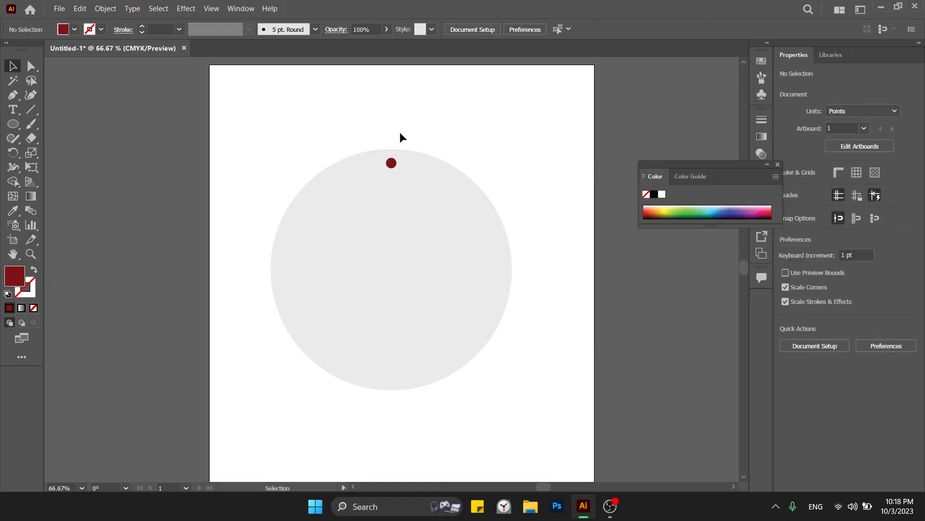
click(391, 163)
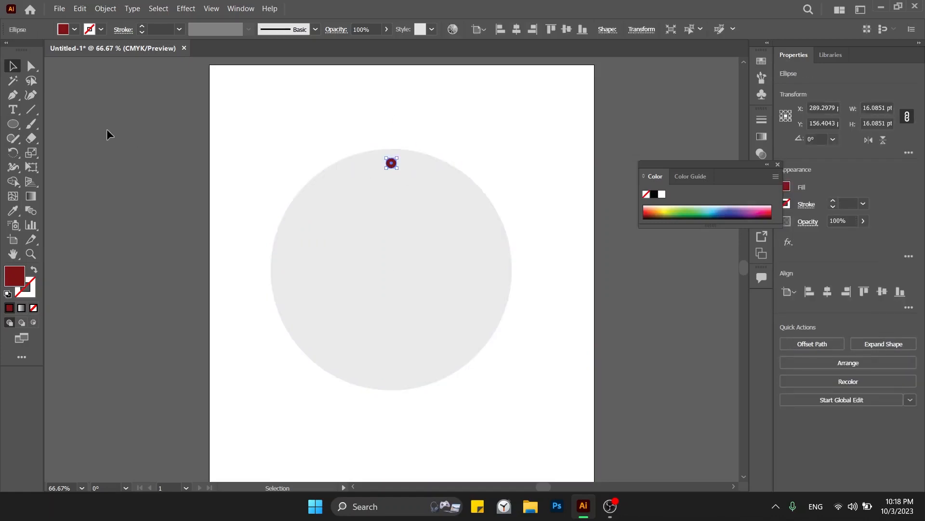
key(r)
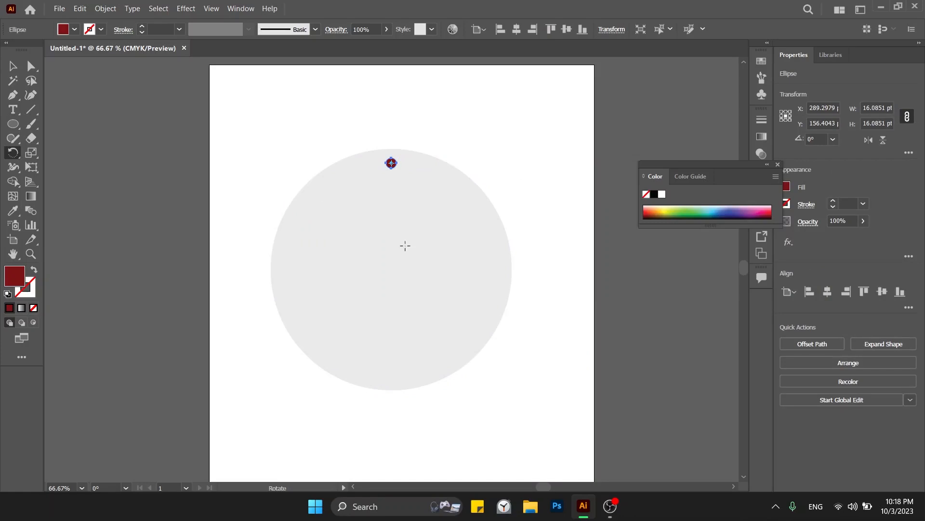
click(390, 269)
key(v)
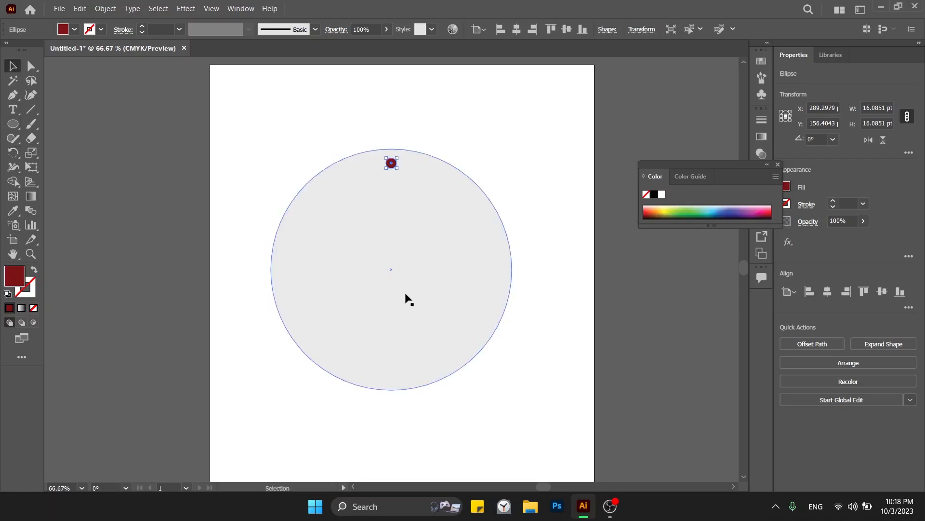
click(600, 333)
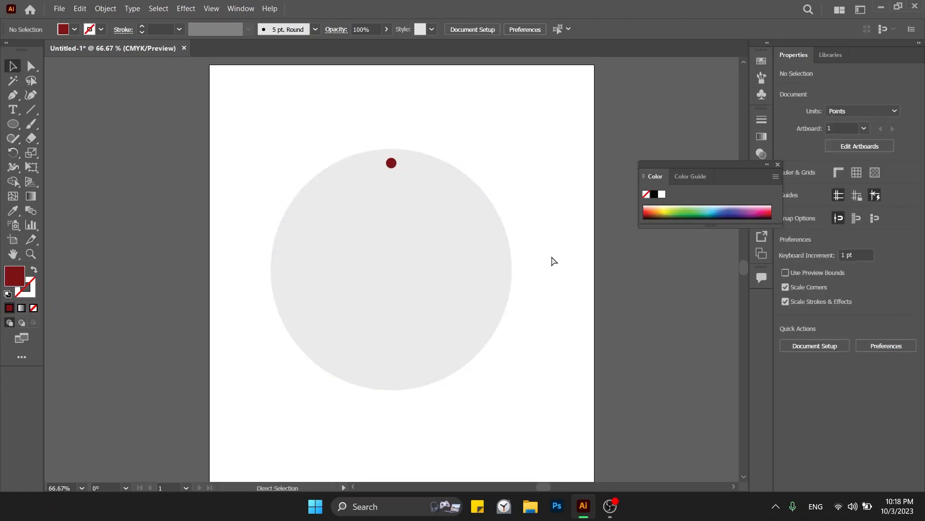
Show the rulers and add a horizontal guide through the gray circle's center and a vertical guide just right of it.
key(ctrl+r)
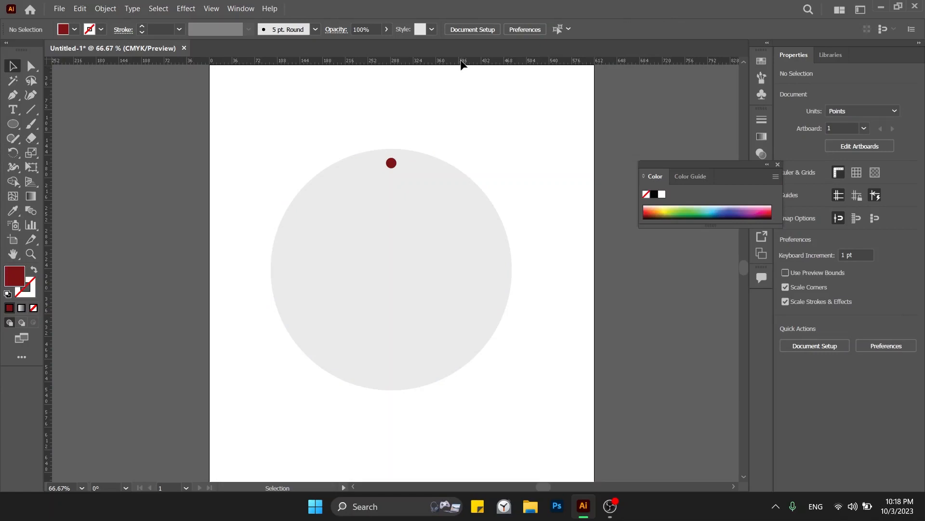
drag(461, 83, 516, 269)
drag(198, 246, 413, 243)
click(409, 243)
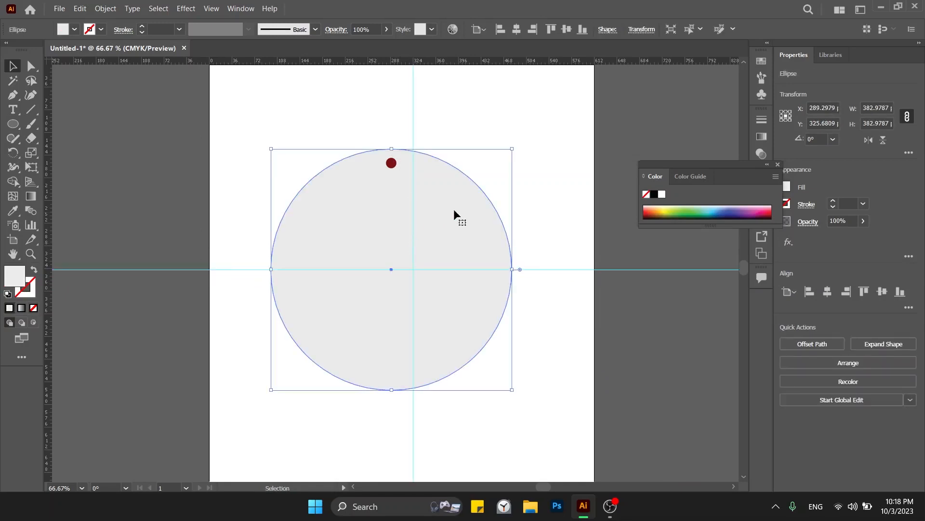
click(536, 206)
Align the gray circle and both guides to a common center horizontally and vertically, then deselect them.
drag(533, 221, 411, 325)
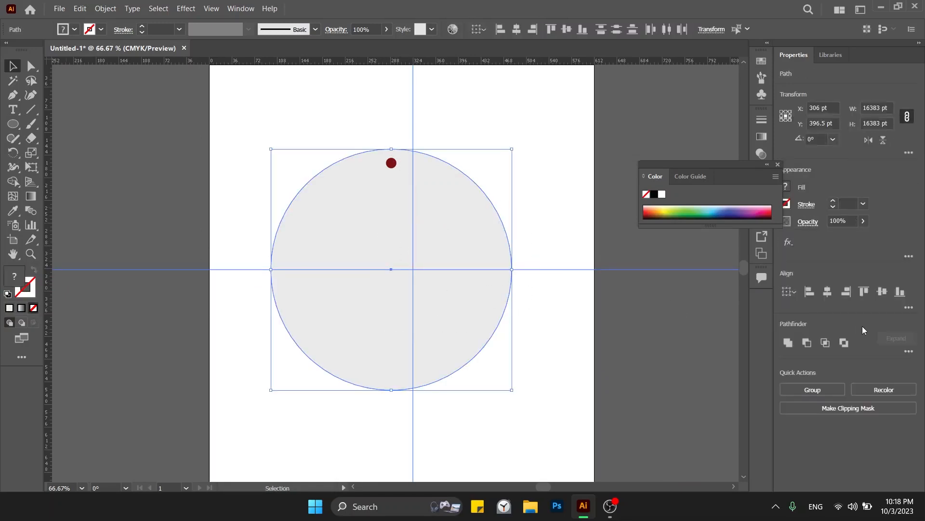
click(828, 291)
click(883, 291)
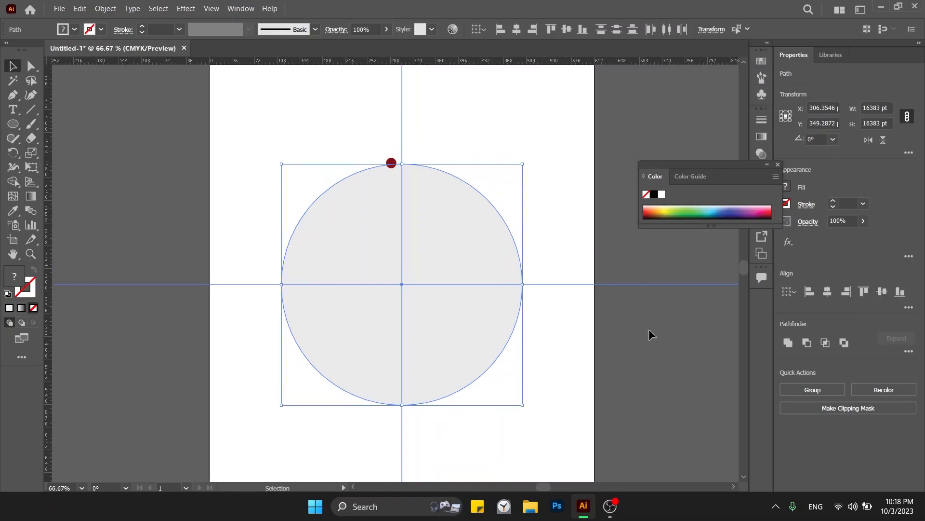
click(546, 324)
drag(539, 218, 354, 357)
click(522, 206)
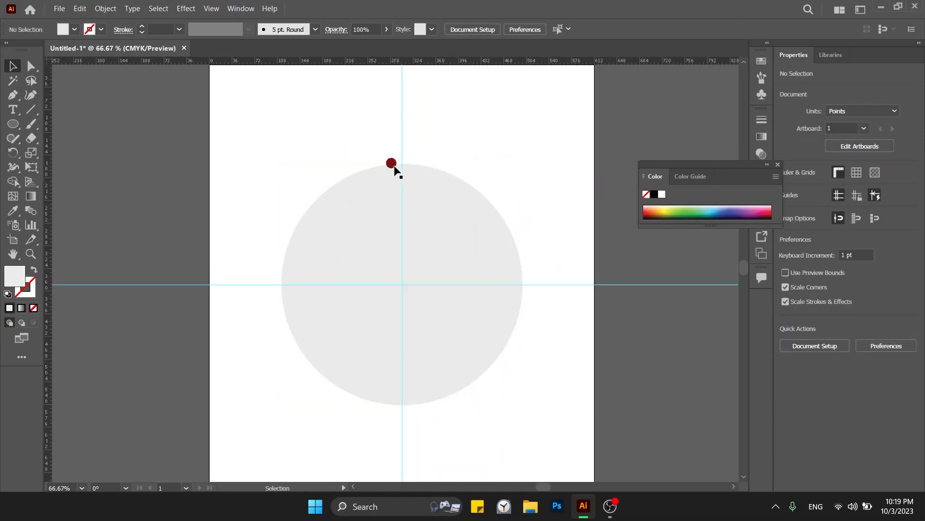
Move the red dot into the gray circle and align the two at their horizontal and vertical centers.
drag(392, 165, 408, 232)
drag(516, 166, 405, 236)
click(464, 234)
click(830, 293)
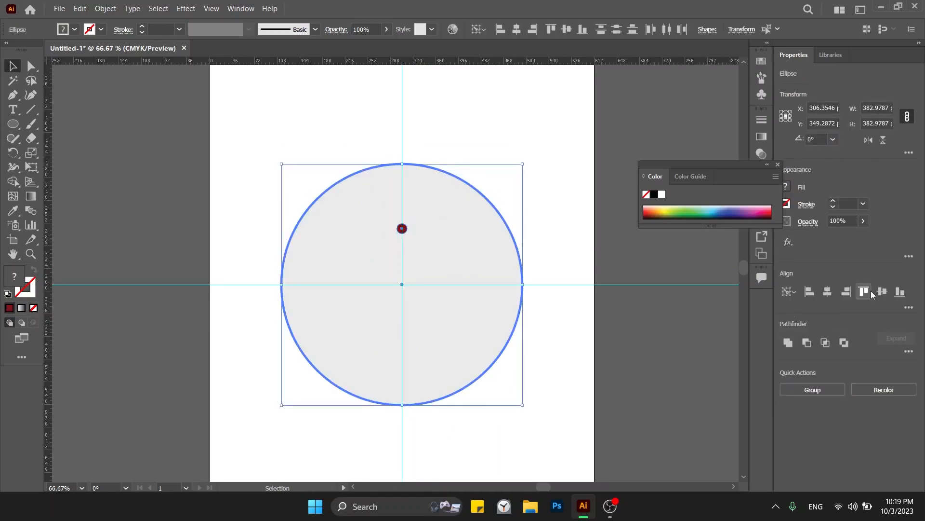
click(883, 291)
click(562, 388)
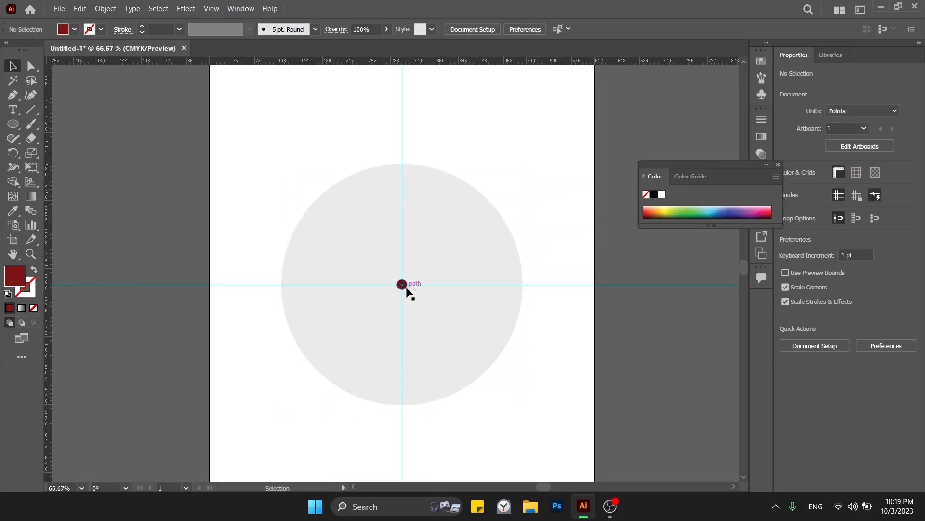
Move the red dot straight up along the vertical guide to just inside the gray circle's upper edge.
drag(404, 290, 400, 179)
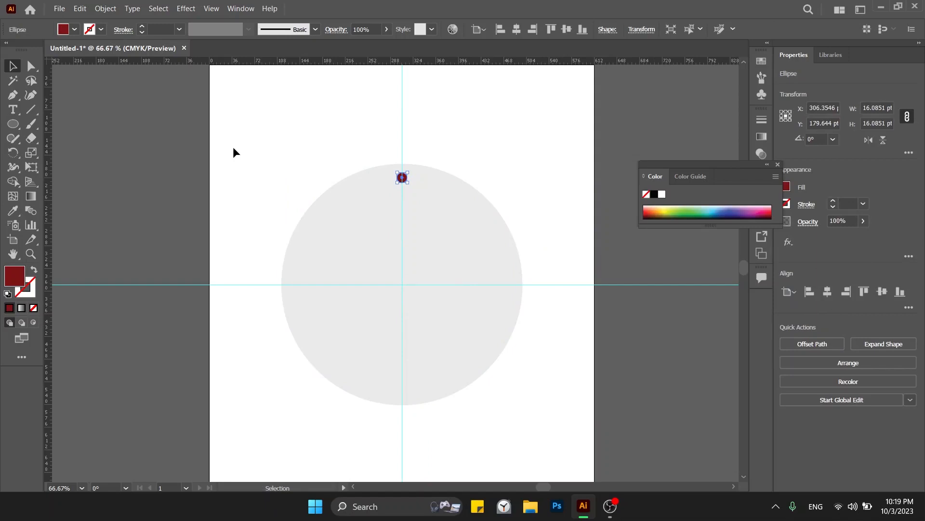
key(r)
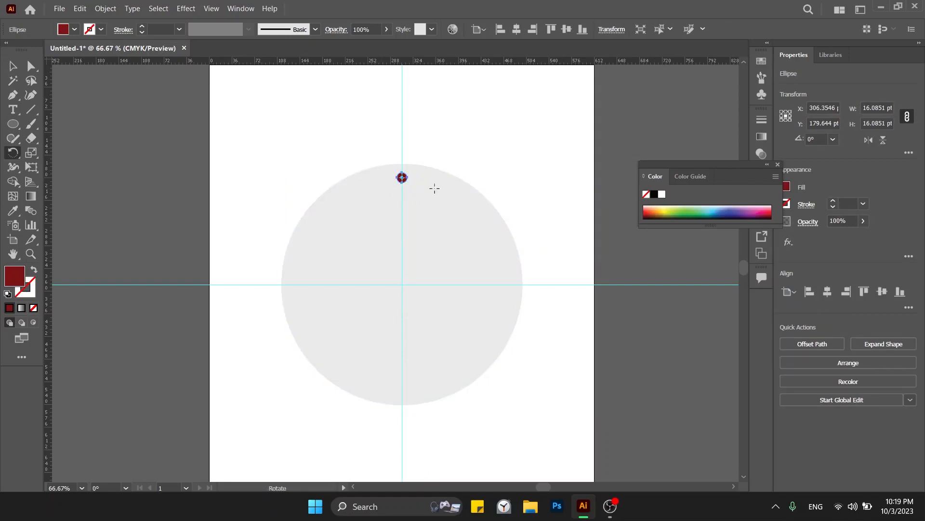
key(ctrl)
key(ctrl+plus)
scroll(403, 181, down, 3)
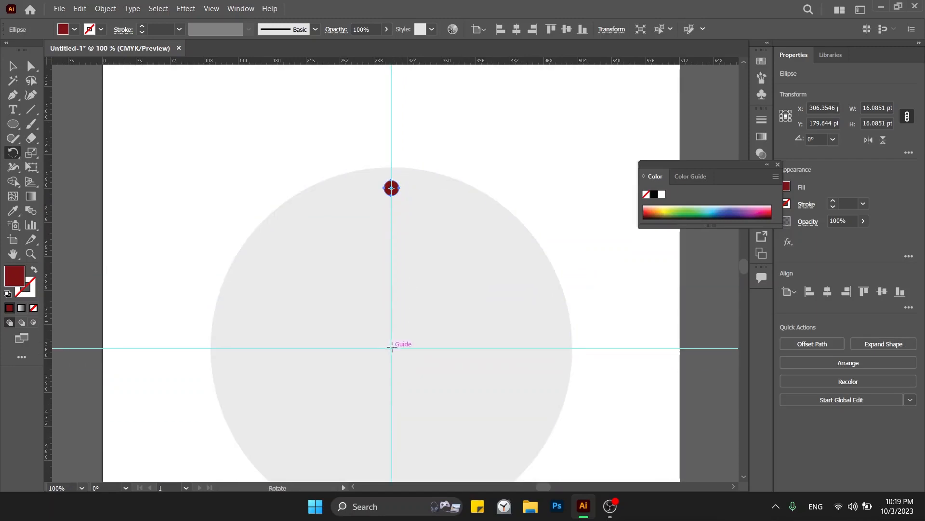
key(v)
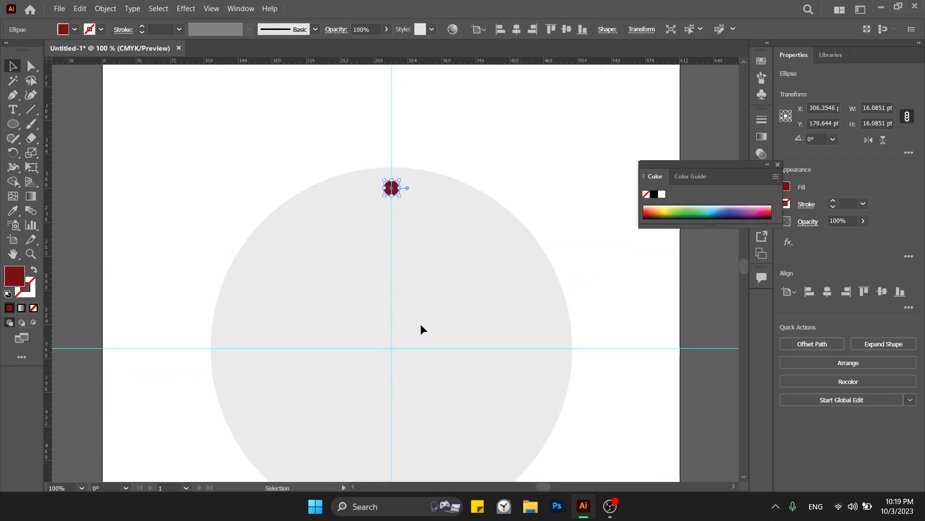
scroll(421, 327, down, 2)
scroll(421, 326, down, 1)
Try rotating copies of the red dot clockwise around the gray circle's center at about 37° spacing, and undo them all.
key(r)
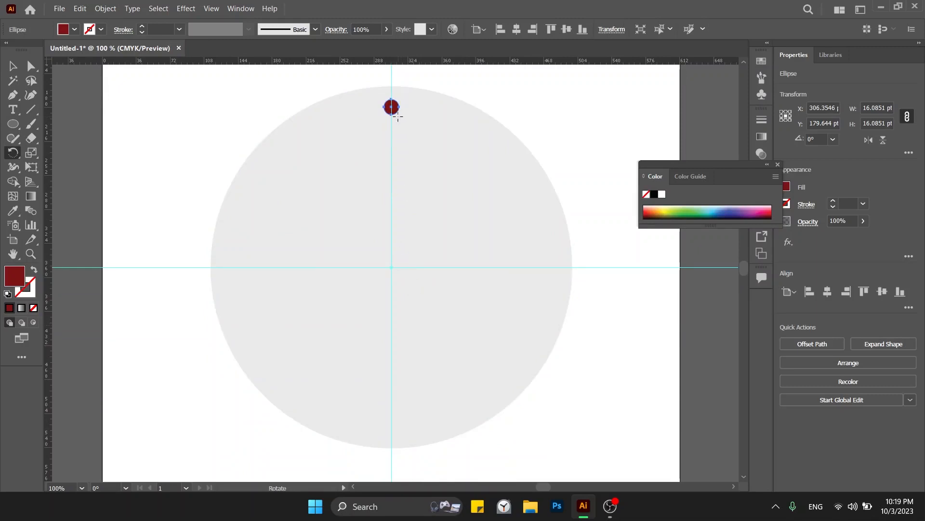
drag(399, 116, 473, 308)
key(ctrl+z)
drag(403, 118, 472, 183)
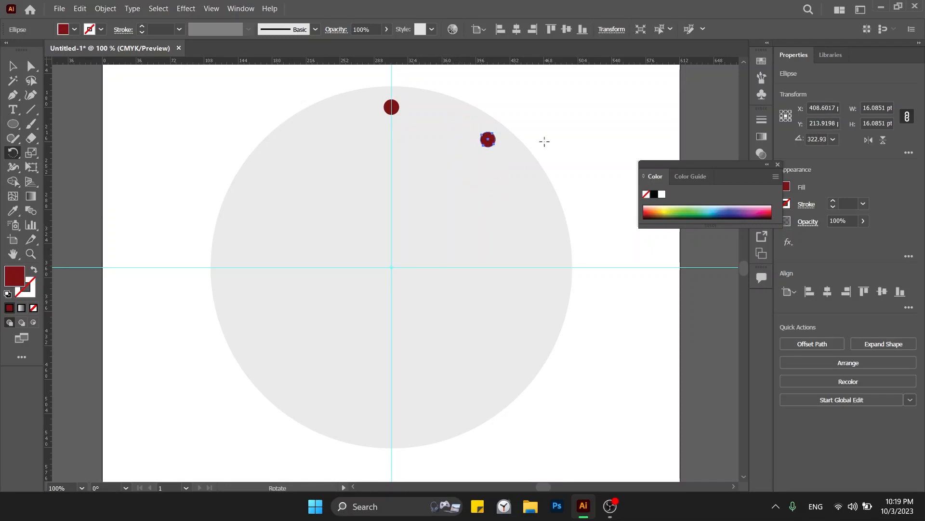
key(ctrl+d)
key(ctrl+d)
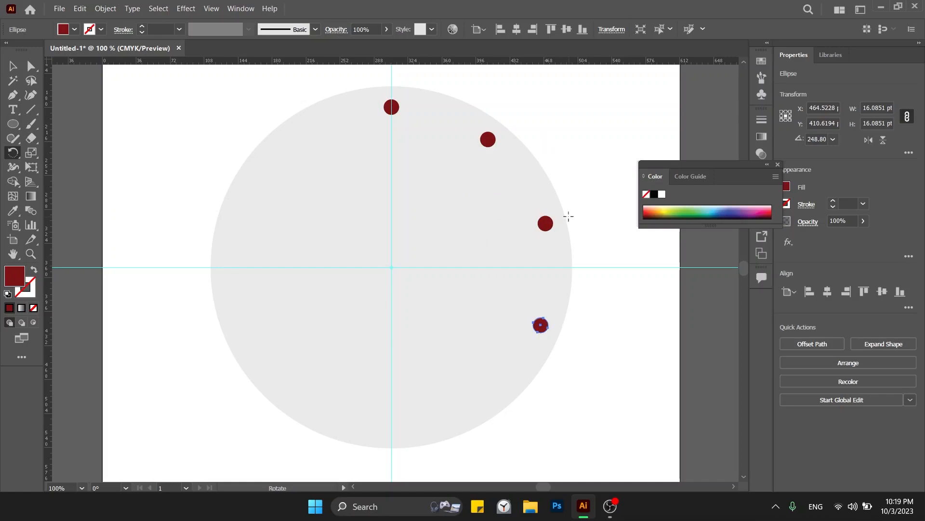
key(v)
key(ctrl+z)
key(ctrl+z)
key(ctrl+z)
Try a closer freehand spacing of about 24° for the rotated copies of the red dot, and undo all the copies.
key(r)
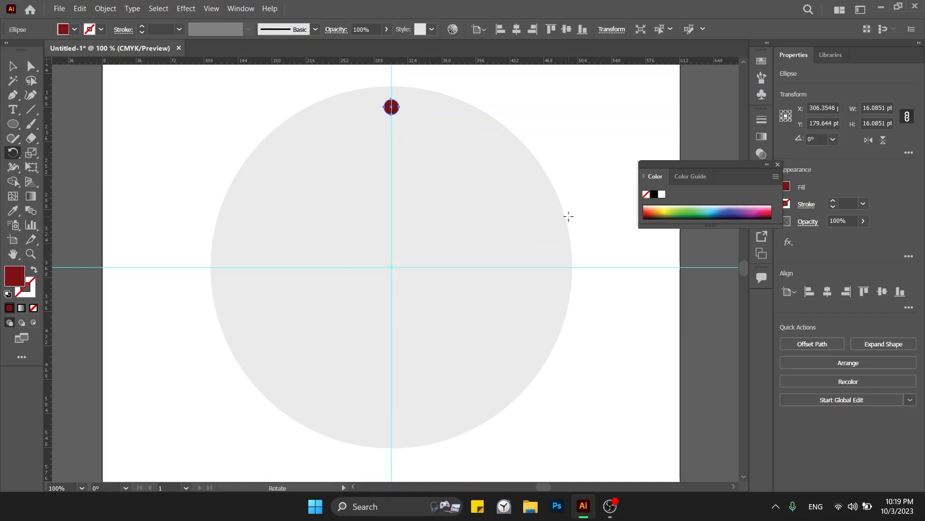
drag(404, 122, 454, 167)
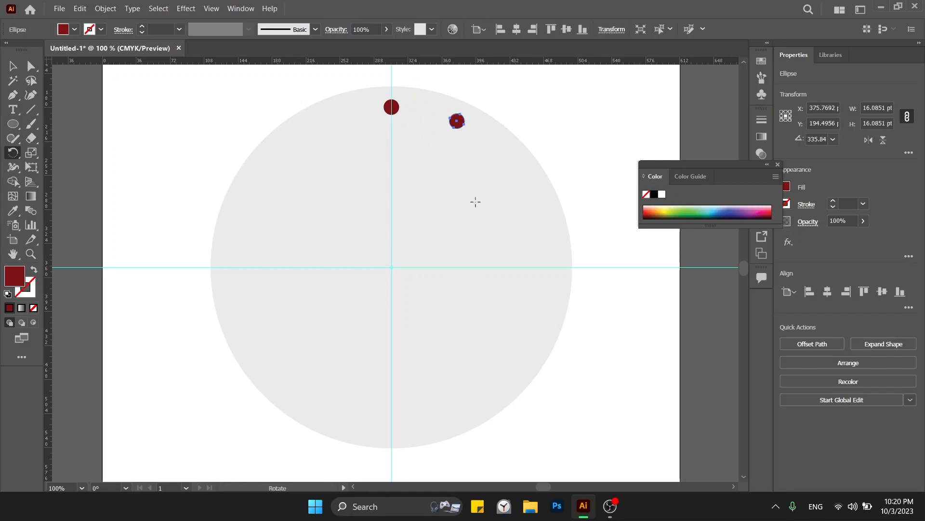
key(ctrl)
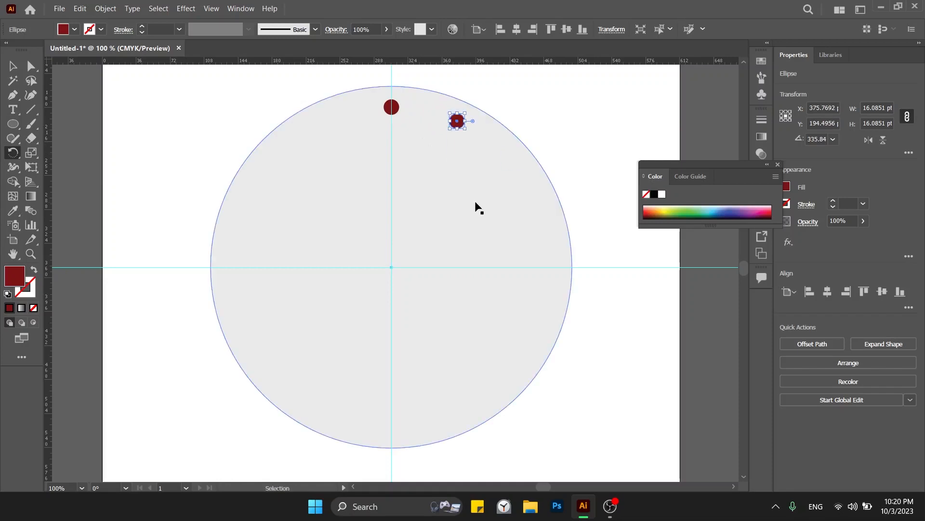
key(ctrl+d)
key(ctrl+d)
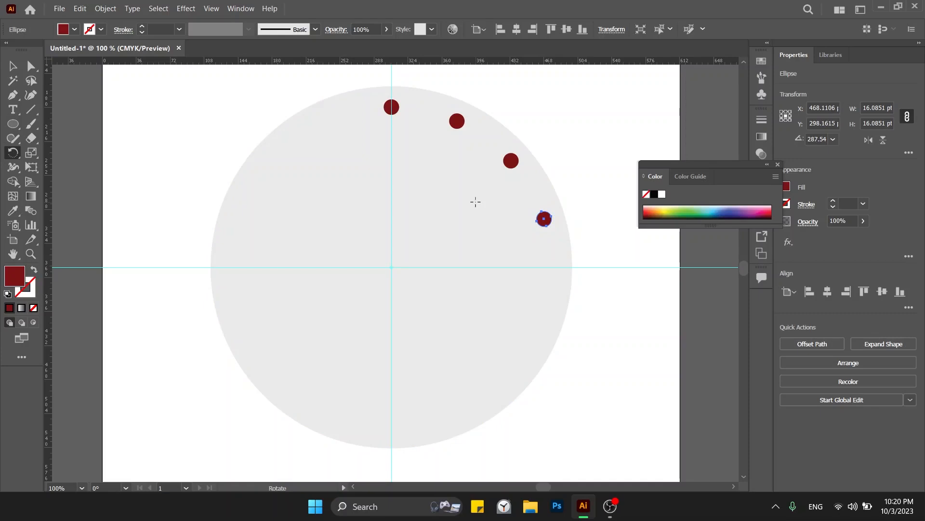
key(v)
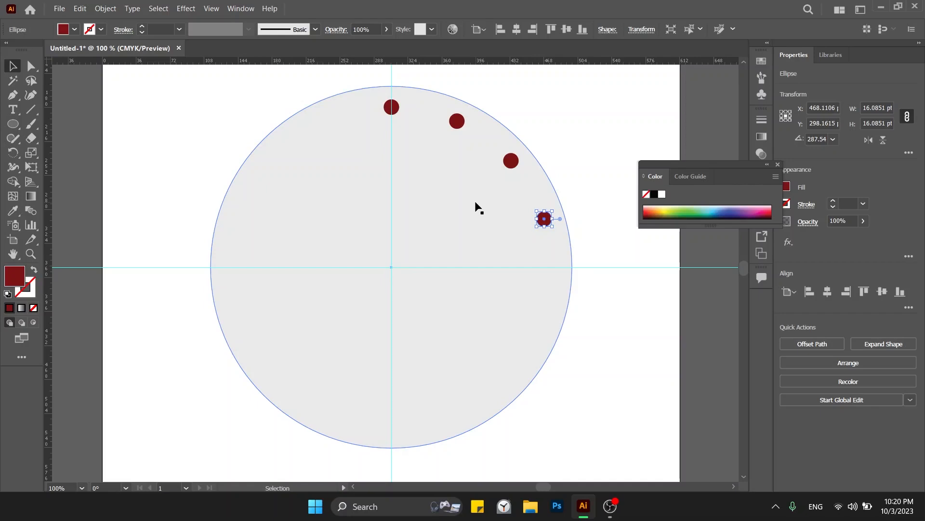
key(ctrl+z)
key(ctrl+z)
key(ctrl+z)
key(ctrl+z)
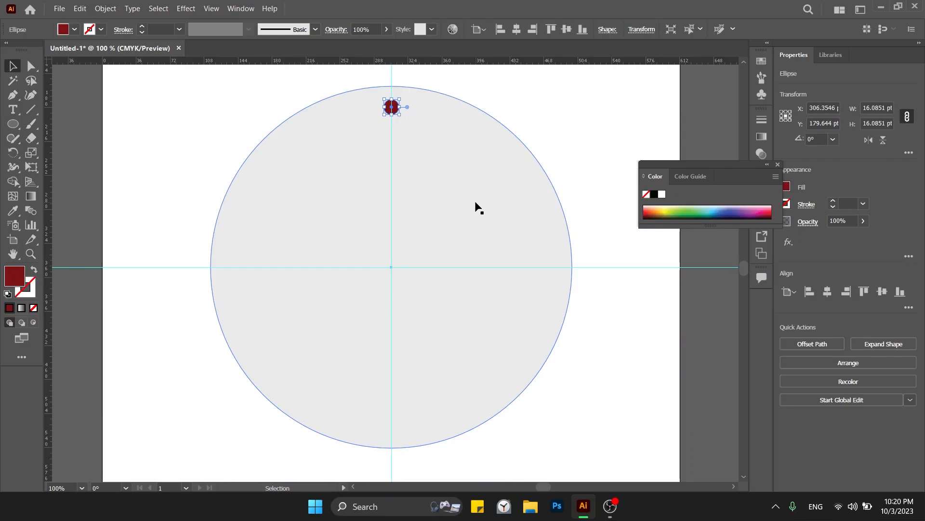
Switch to Calculator to divide 360 by 12 for the spacing angle, and return to Illustrator.
key(super+r)
text(osk)
key(Return)
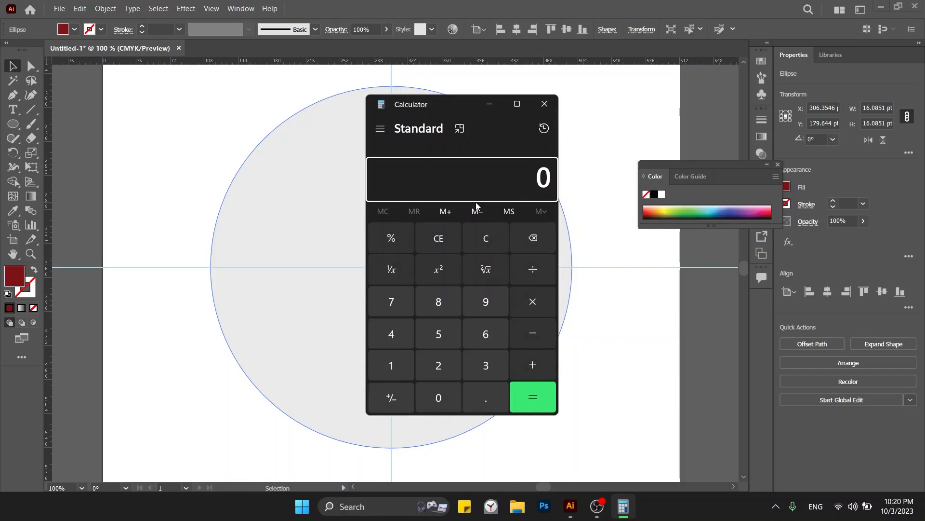
text(360)
drag(455, 97, 581, 89)
click(644, 95)
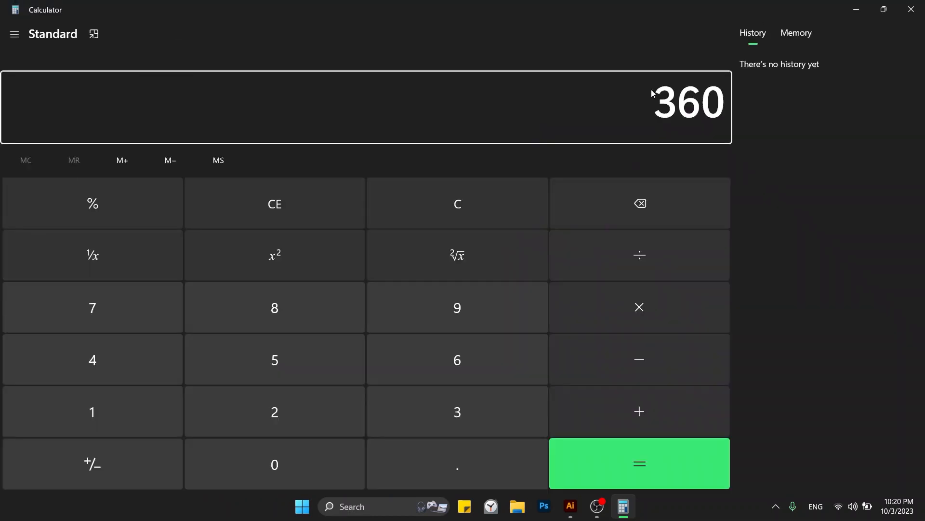
click(886, 9)
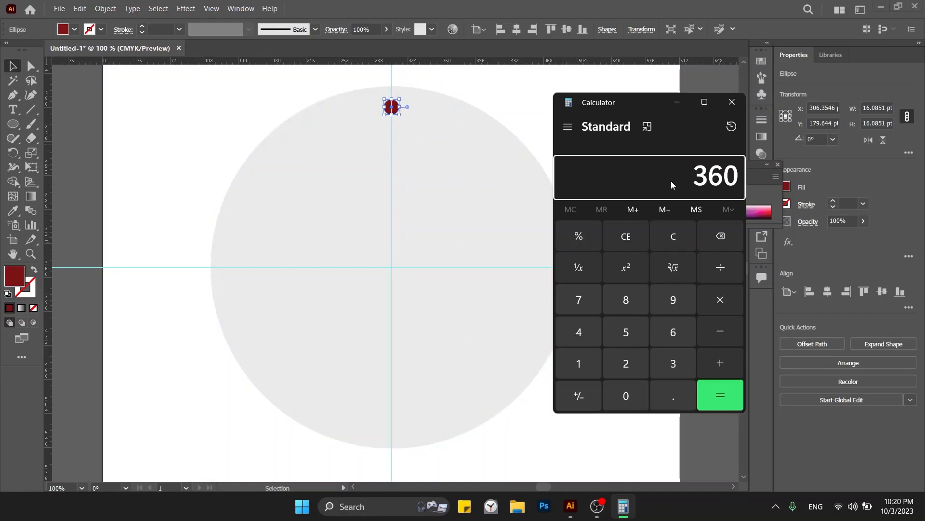
key(slash)
text(12)
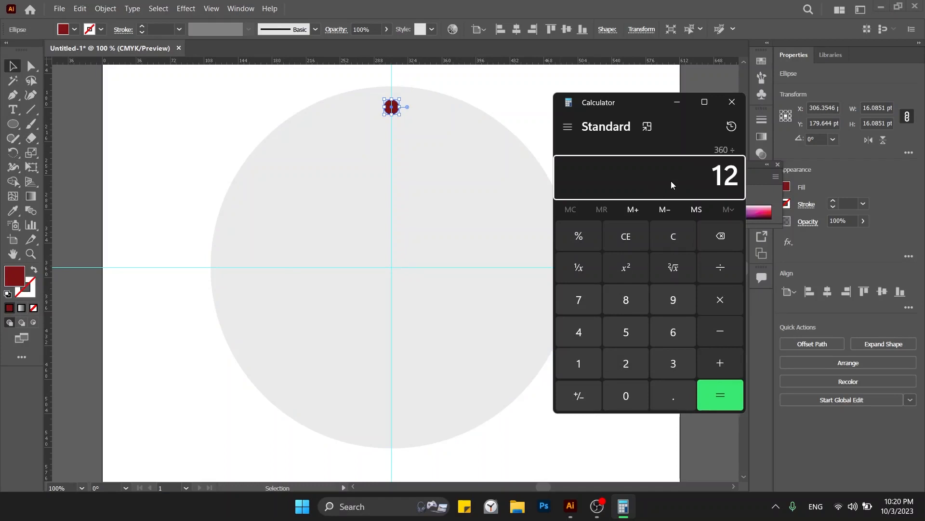
key(Return)
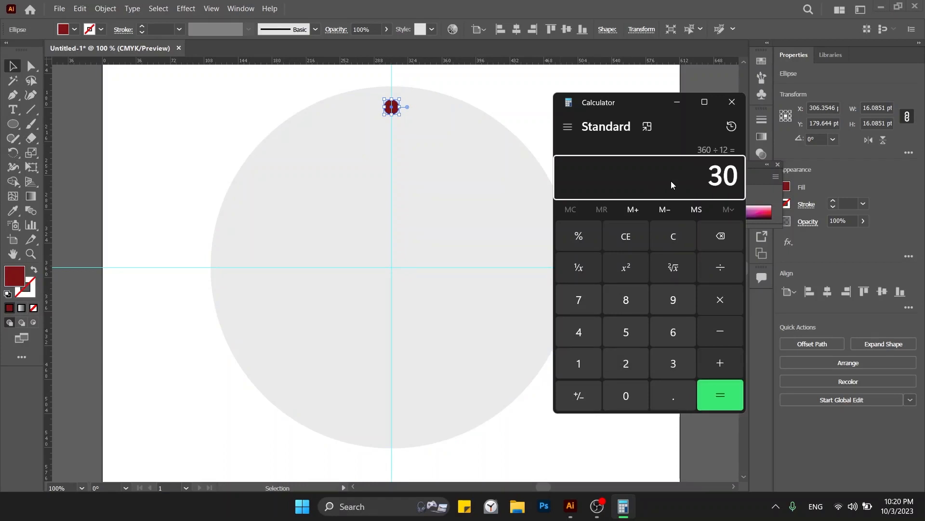
click(733, 101)
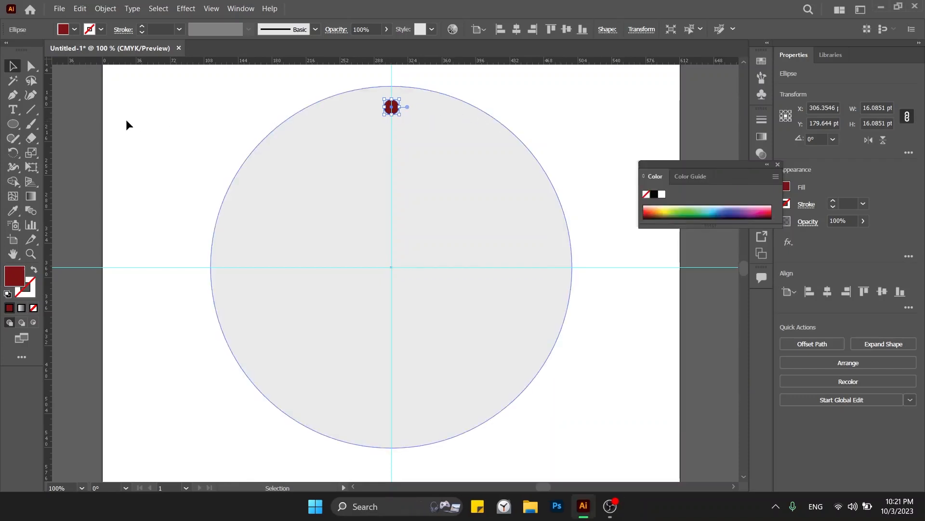
Try rotating the red dot freehand about 30° clockwise around the guides' intersection, and undo the rotation.
key(r)
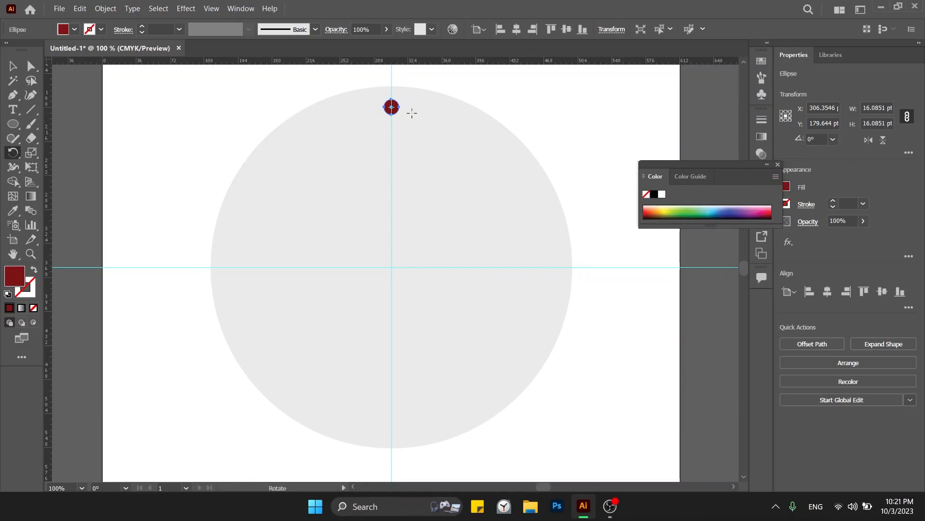
drag(413, 114, 434, 133)
key(ctrl+z)
click(392, 266)
drag(415, 125, 463, 172)
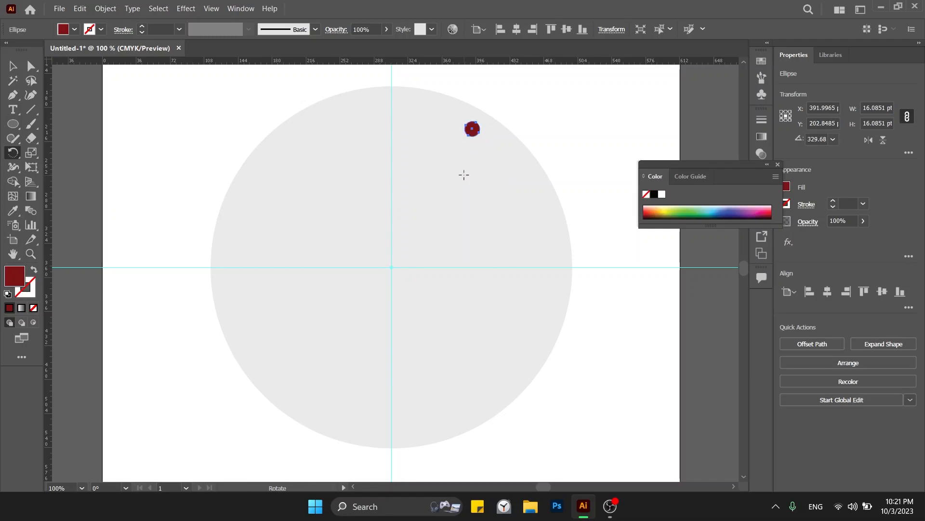
key(ctrl+z)
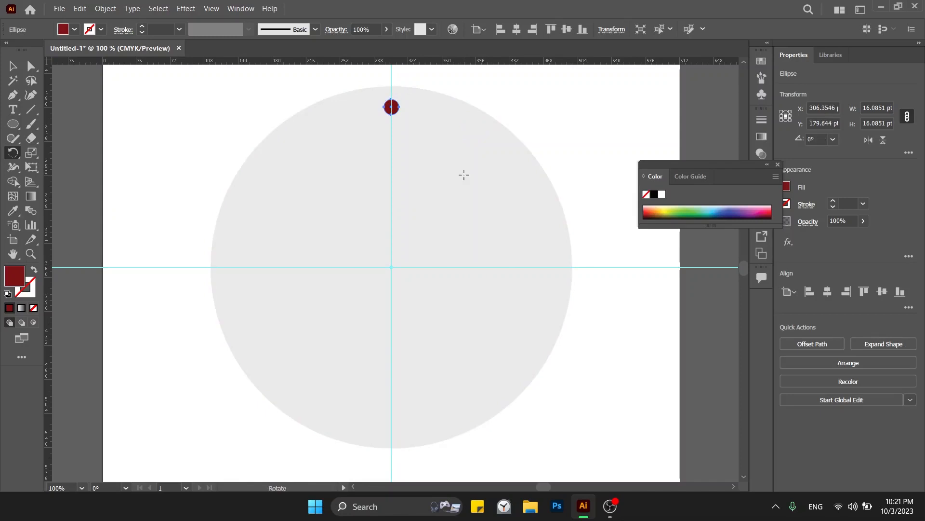
Try exact rotation angles of 30°, -30° and -60° for the red dot around the gray circle's center, and undo the applied rotation.
alt+click(392, 267)
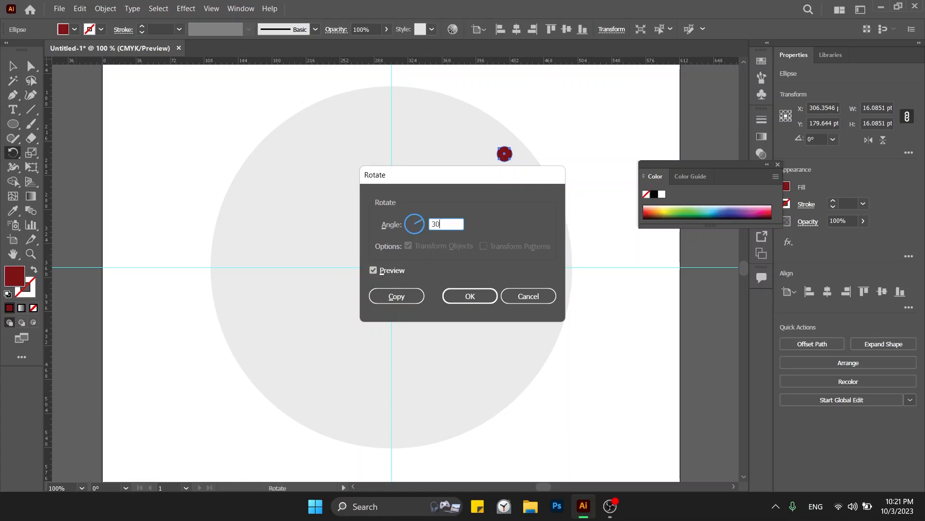
click(385, 270)
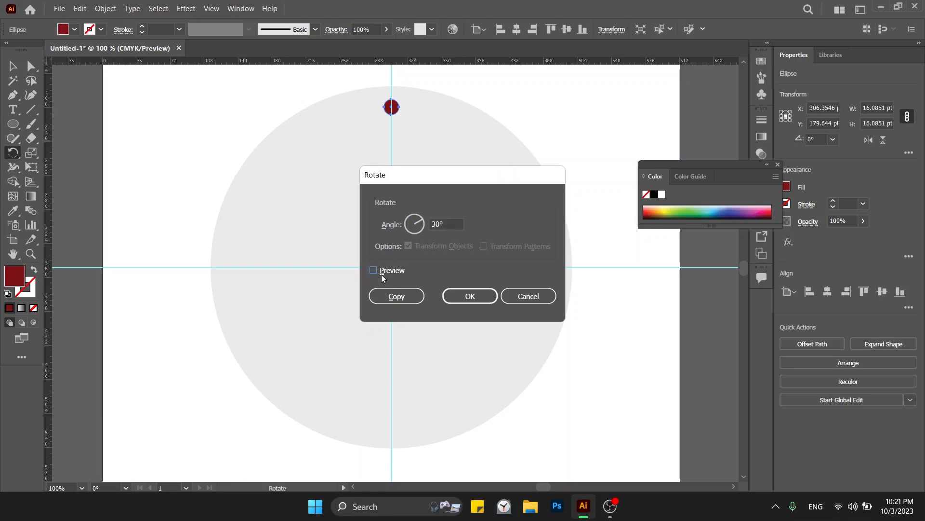
click(374, 270)
click(461, 222)
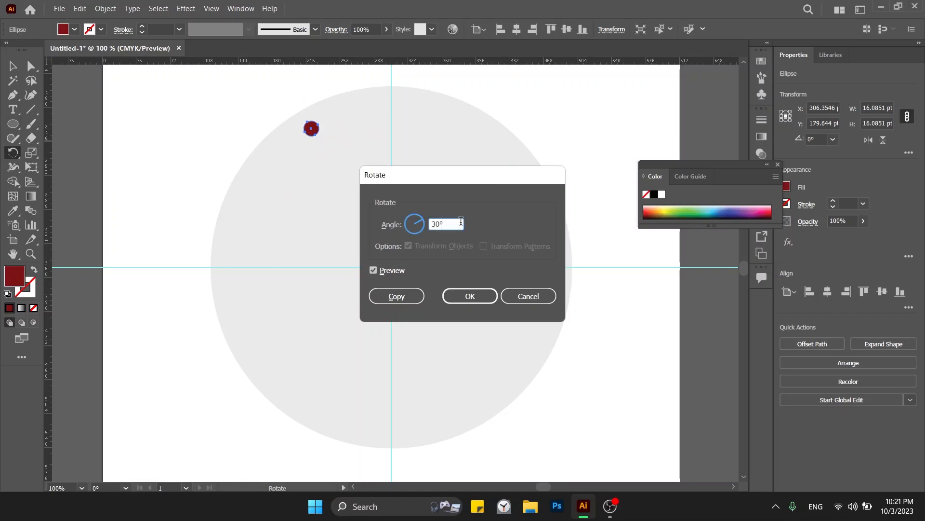
text(-)
key(Tab)
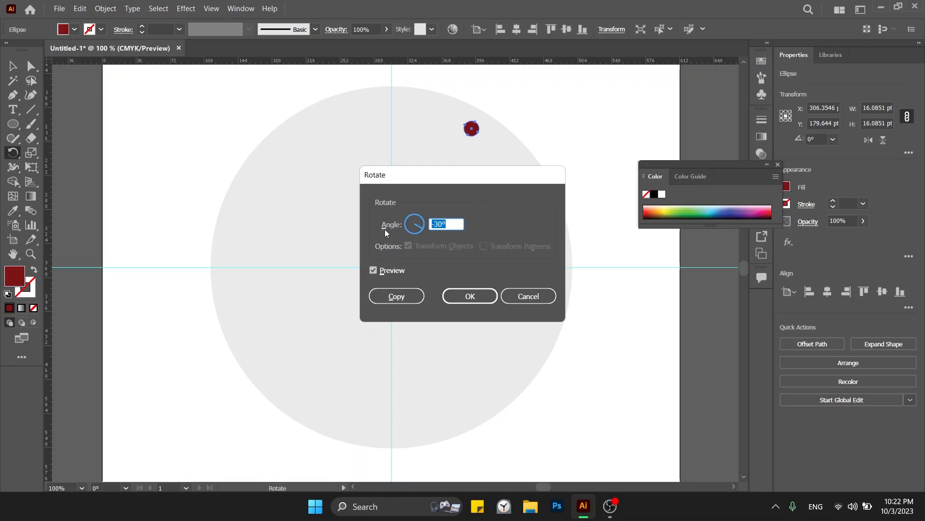
text(-60)
key(Return)
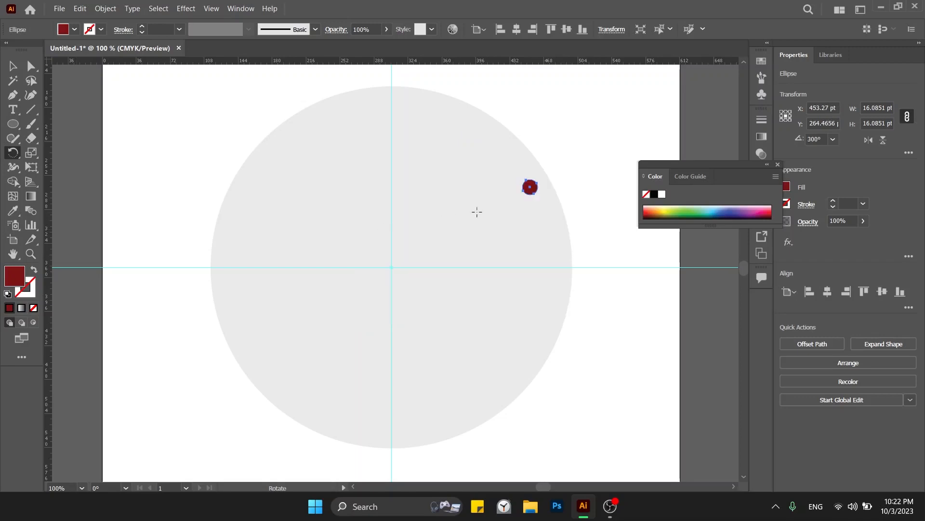
key(ctrl+z)
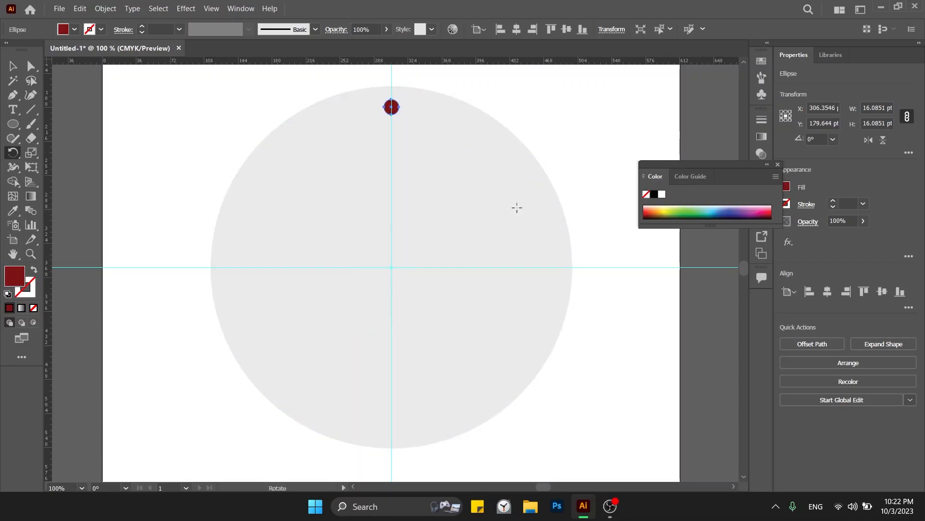
Create a copy of the red dot rotated by exactly -30° around the gray circle's center.
alt+click(392, 268)
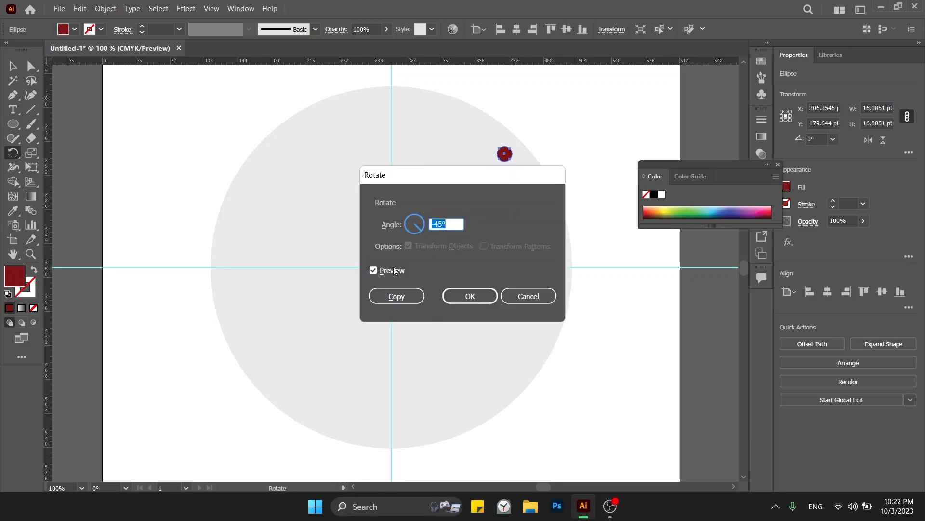
text(30)
key(Tab)
click(444, 220)
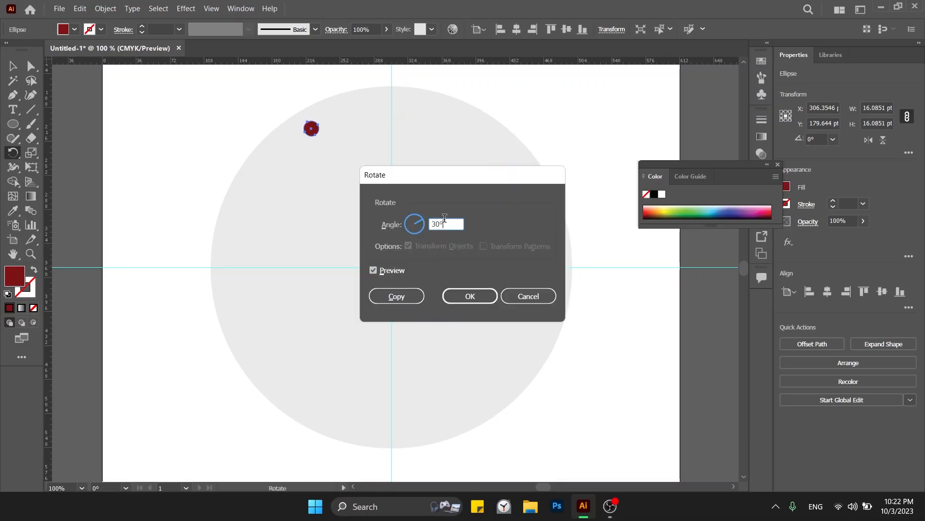
text(-)
key(Tab)
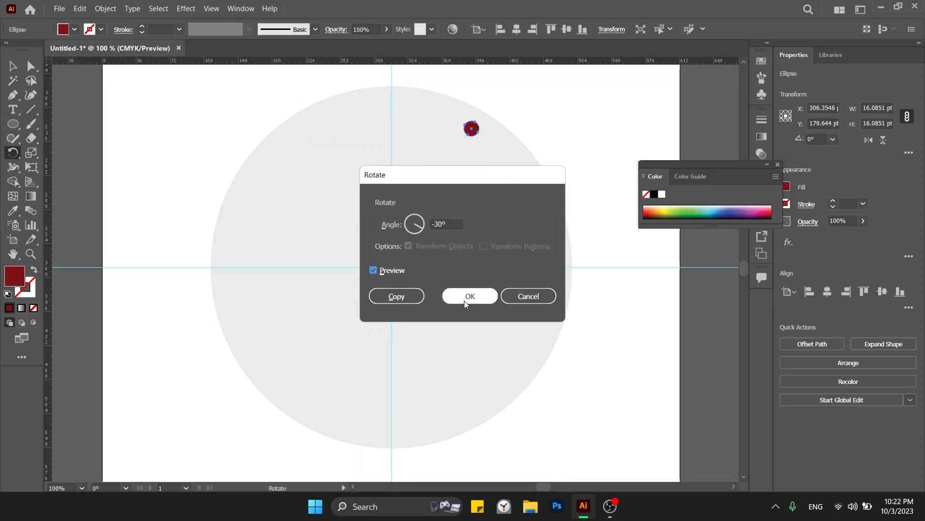
click(413, 297)
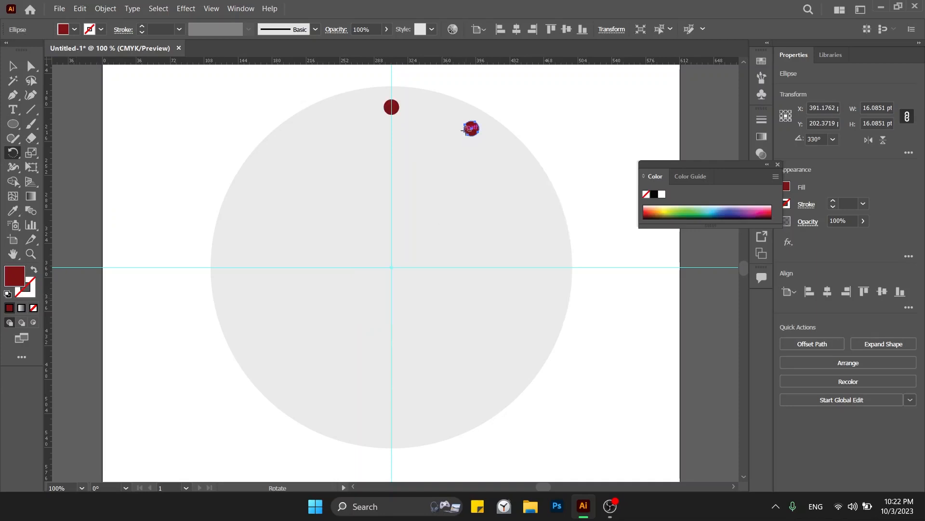
Repeat the -30° rotated copy of the red dot around the gray circle's center until twelve dots form a full ring.
key(v)
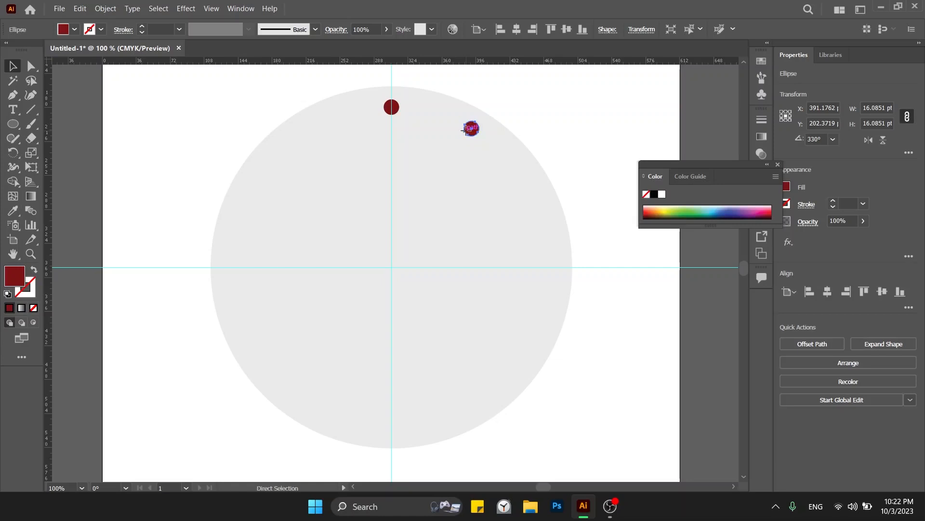
key(ctrl+d)
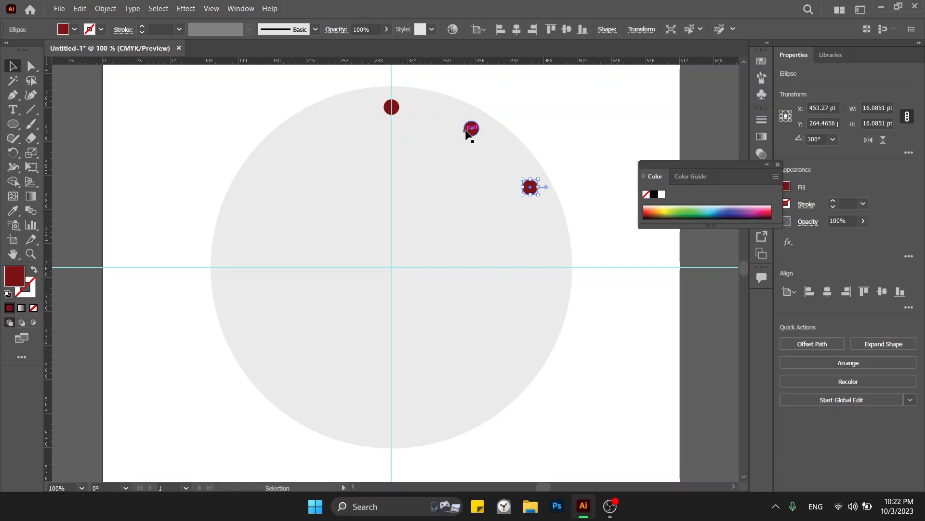
key(ctrl+d)
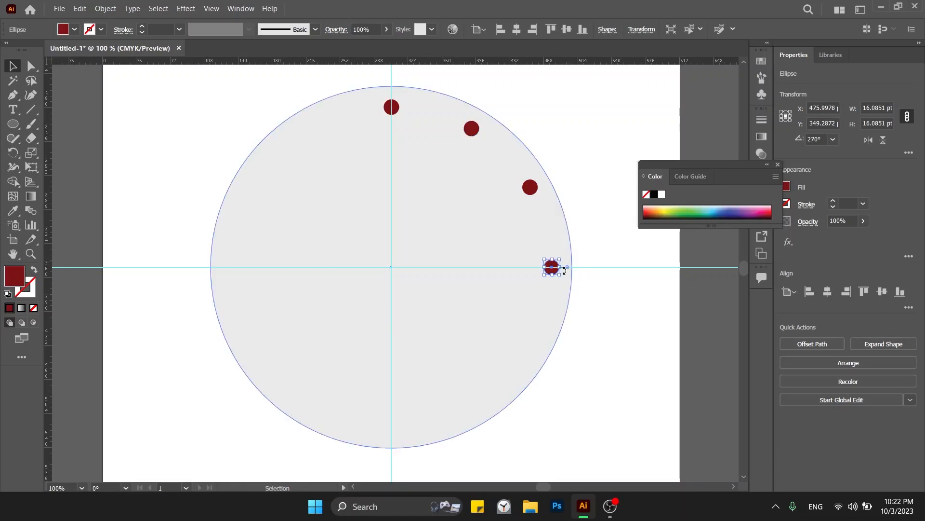
click(597, 291)
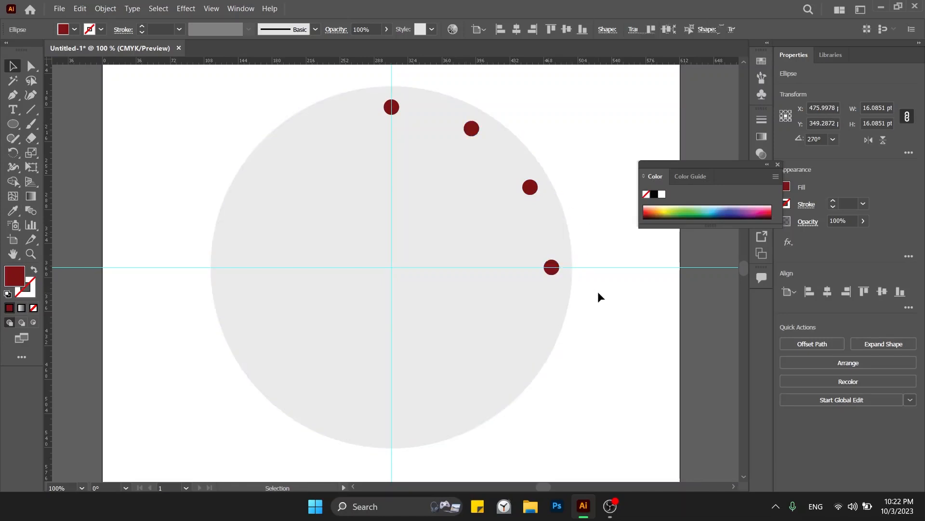
click(552, 270)
key(ctrl+d)
key(ctrl+d)
key(ctrl+d)
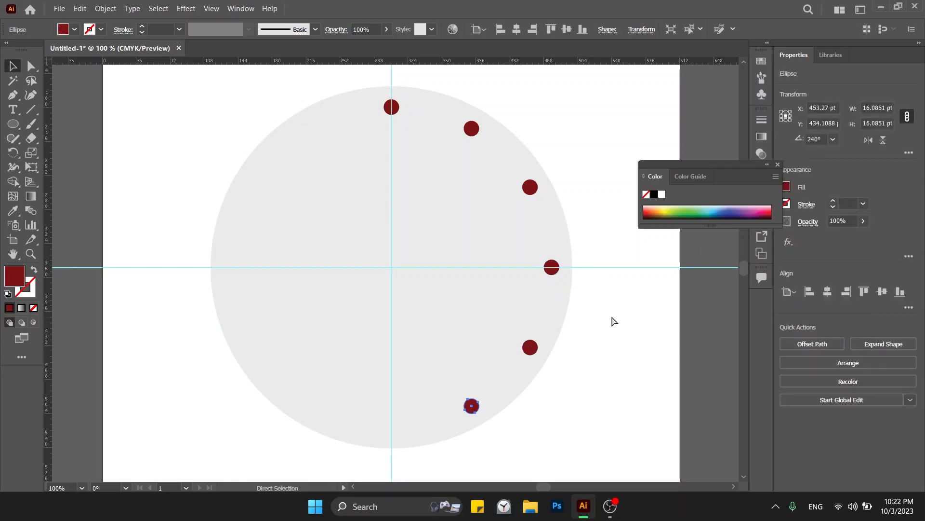
key(ctrl+d)
key(ctrl+d)
key(ctrl+d)
key(ctrl+d)
key(ctrl+d)
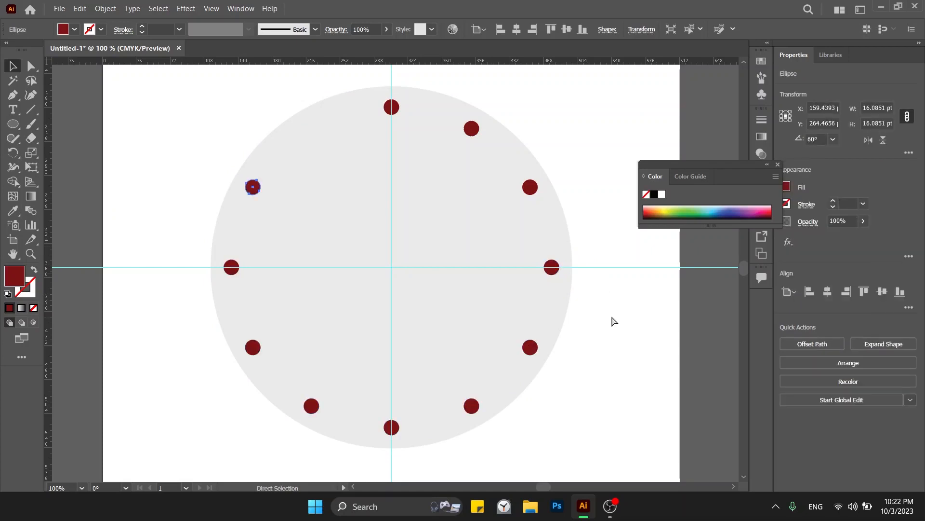
click(586, 241)
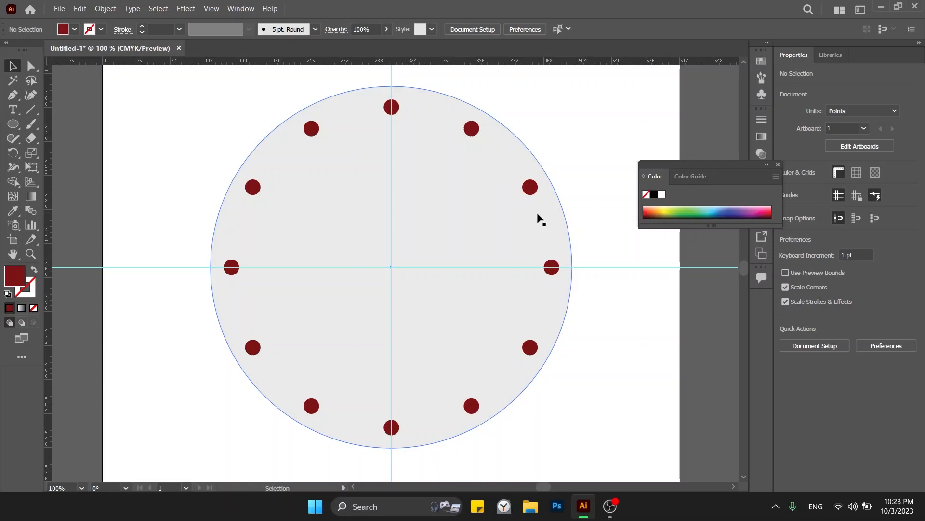
click(447, 206)
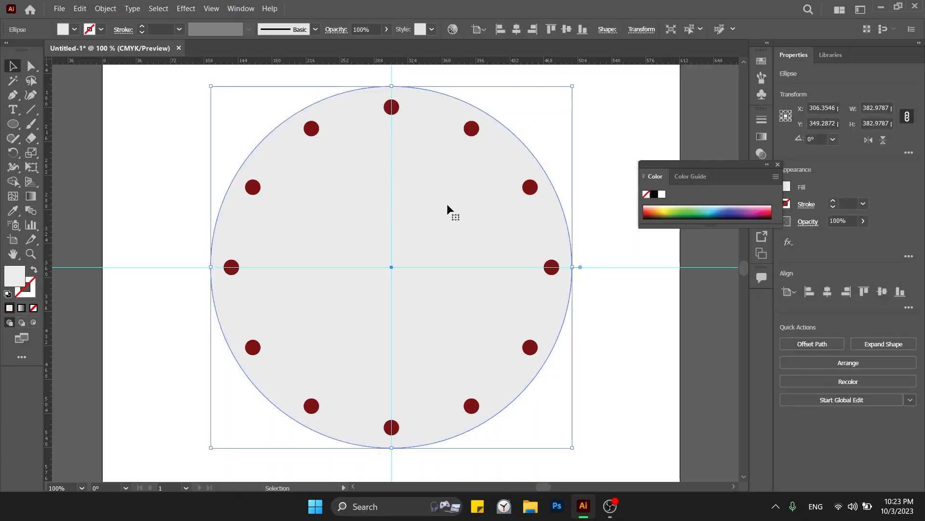
key(ctrl+minus)
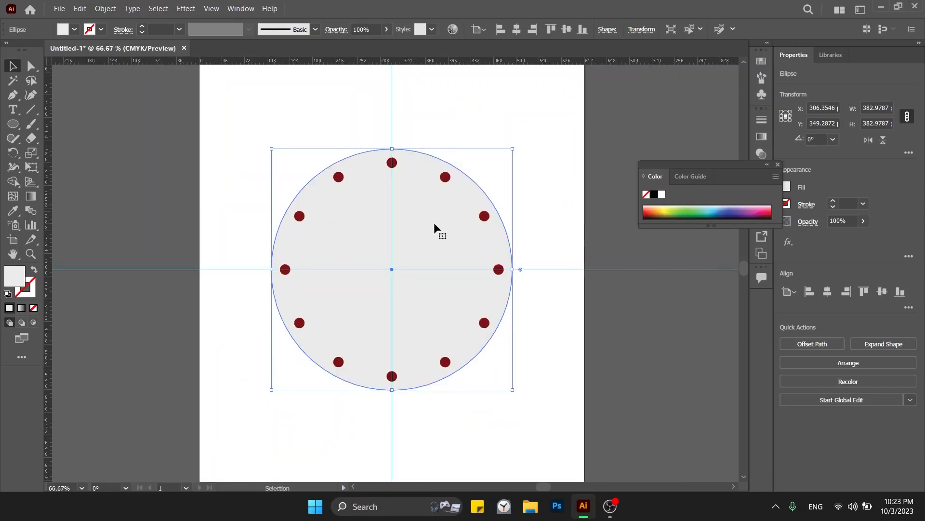
scroll(424, 234, right, 3)
key(ctrl+plus)
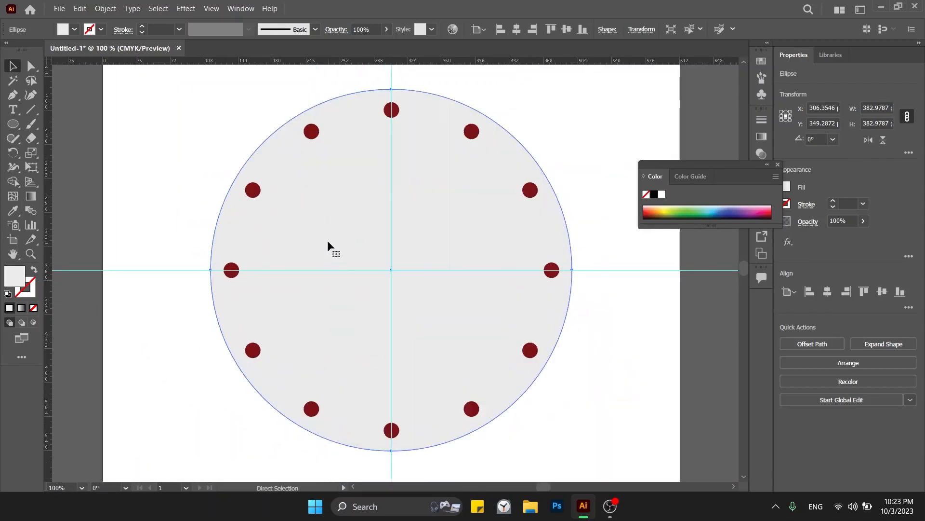
click(159, 242)
drag(292, 264, 229, 227)
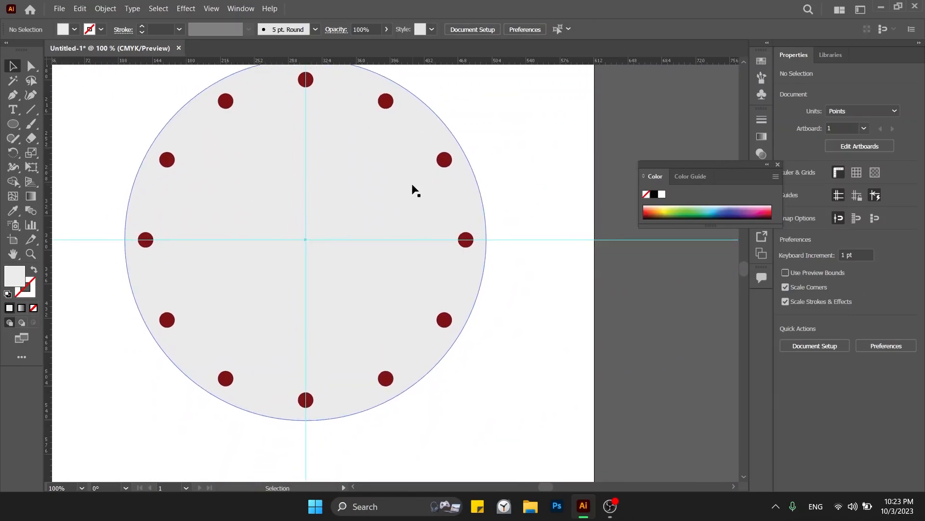
click(431, 169)
click(444, 160)
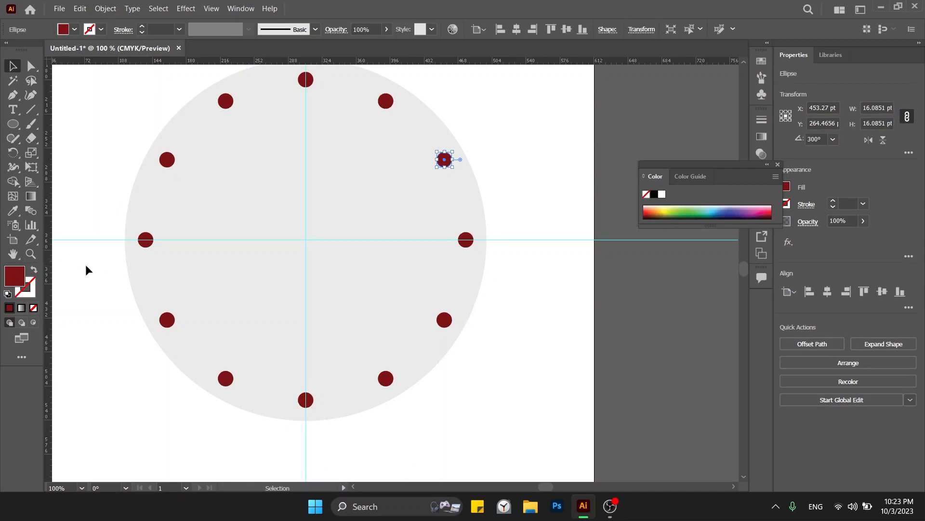
Duplicate the light gray circle beside the original and enlarge the copy from its center to about 422 pt wide.
click(523, 194)
click(399, 207)
key(ctrl+minus)
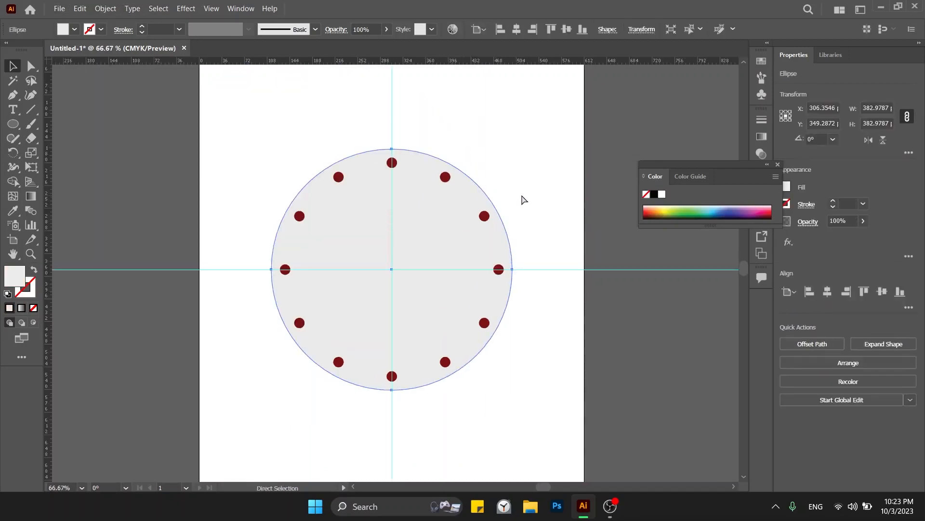
drag(480, 229, 201, 236)
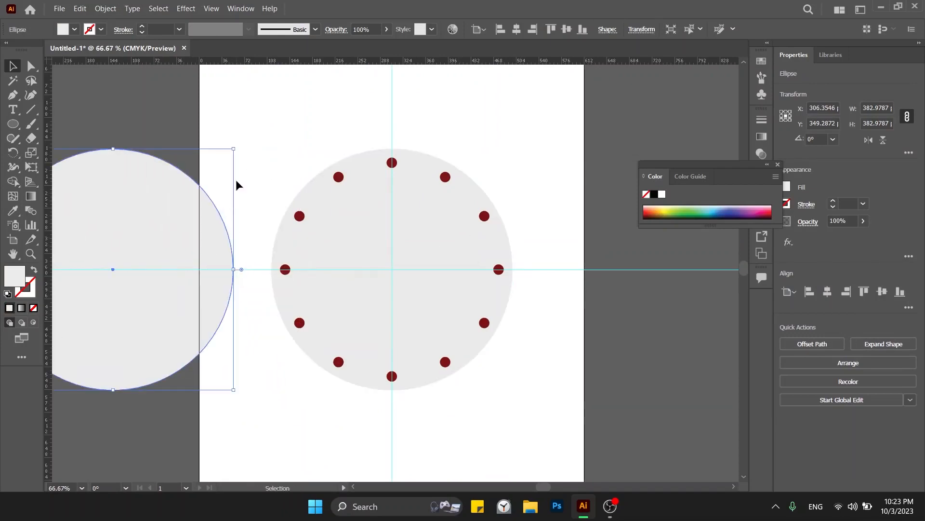
drag(233, 145, 246, 136)
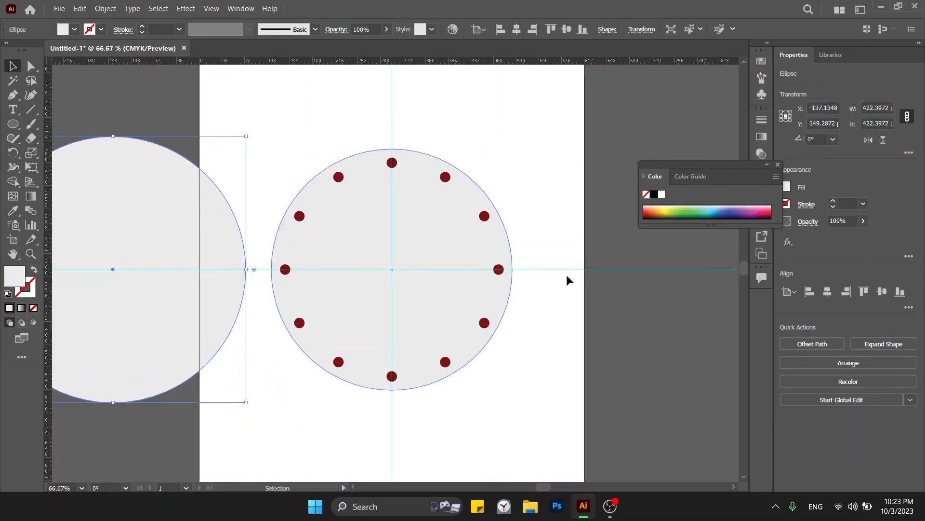
Change the enlarged circle copy's fill to a darker gray.
double_click(16, 279)
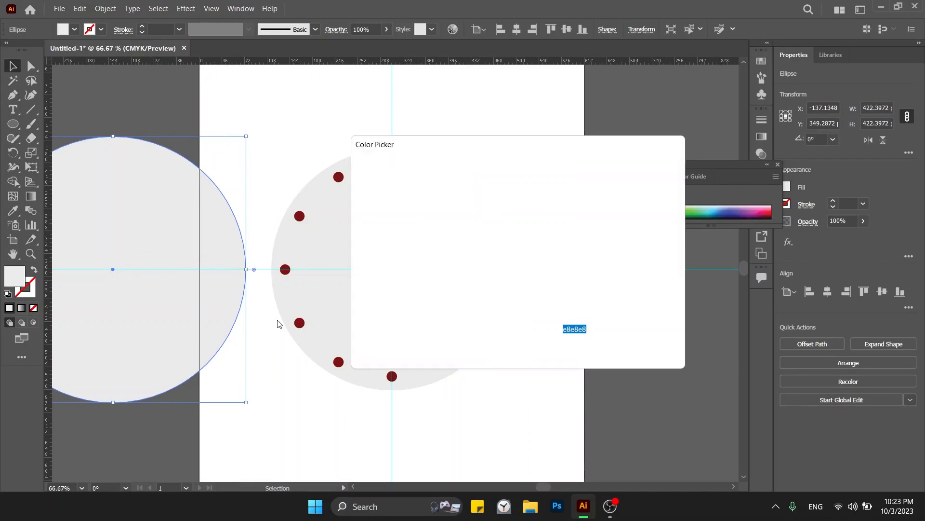
drag(388, 281, 358, 246)
key(Return)
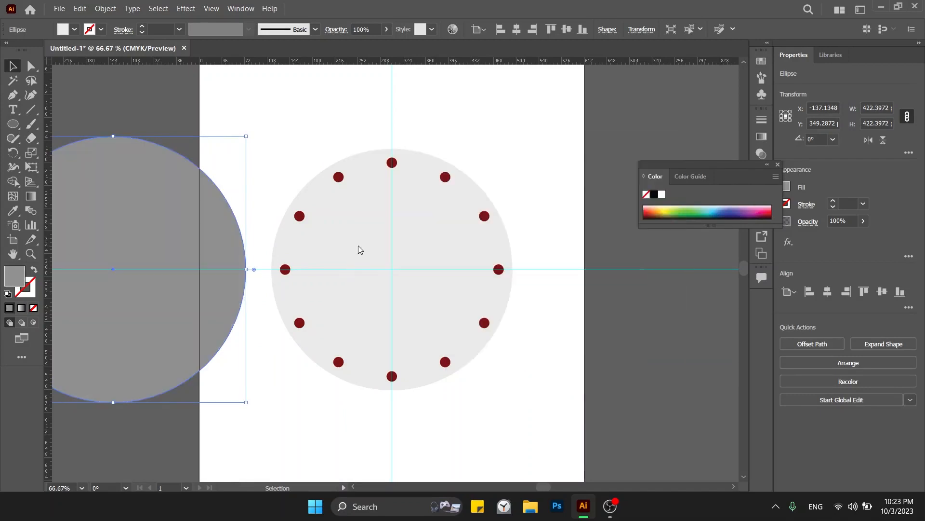
Center the dark gray circle horizontally on the light gray circle, using the light one as the key object.
shift+click(297, 259)
click(343, 253)
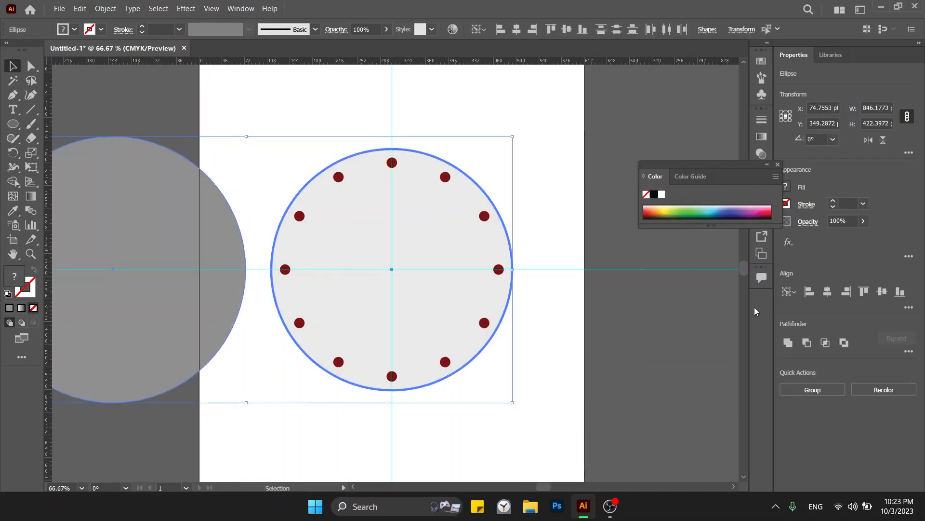
click(827, 291)
click(524, 279)
Send the dark gray circle behind all other shapes and shrink it slightly from its center to leave a thin rim.
click(448, 244)
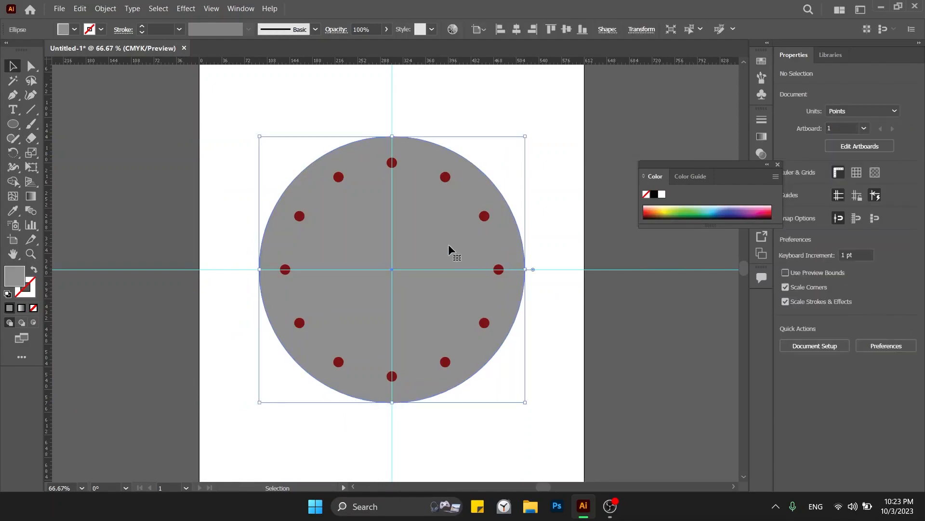
key(ctrl+shift+bracketleft)
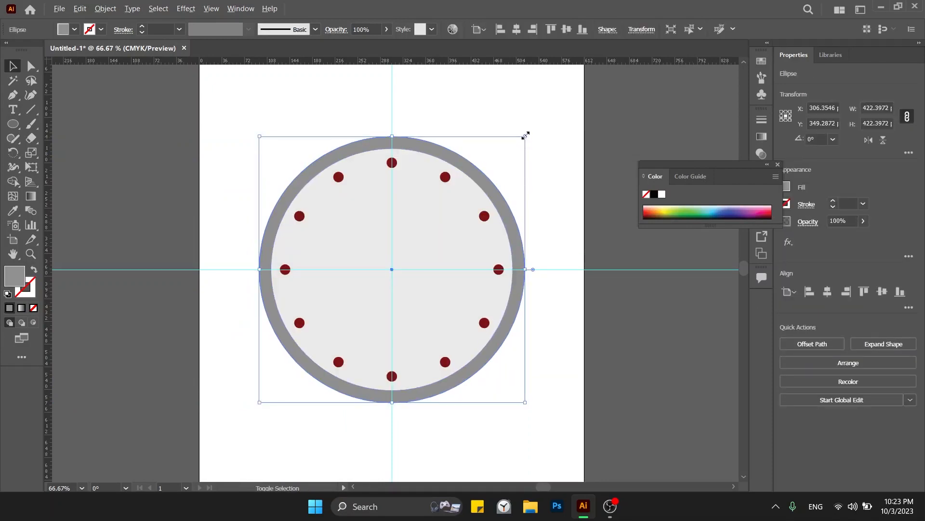
drag(525, 135, 521, 137)
click(550, 146)
Try deleting the horizontal guide, and undo the deletion.
scroll(484, 145, right, 3)
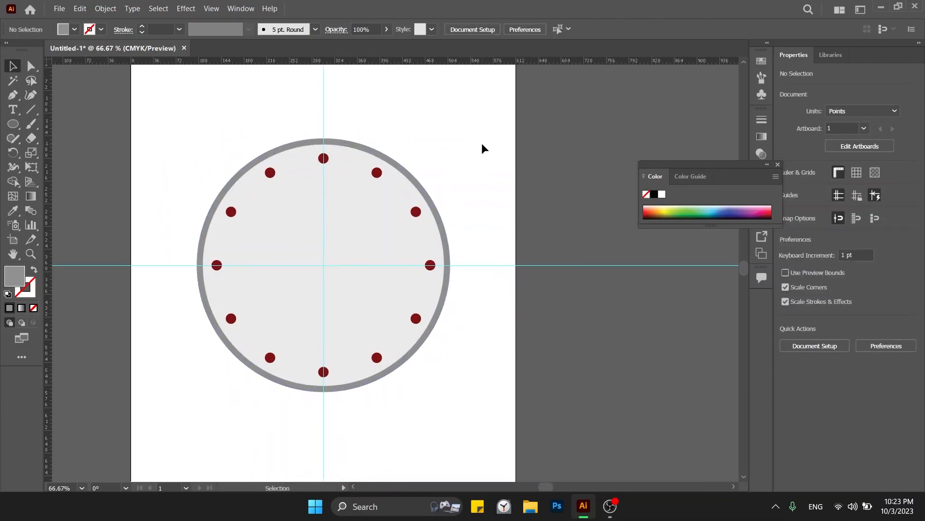
drag(500, 179, 509, 307)
key(Delete)
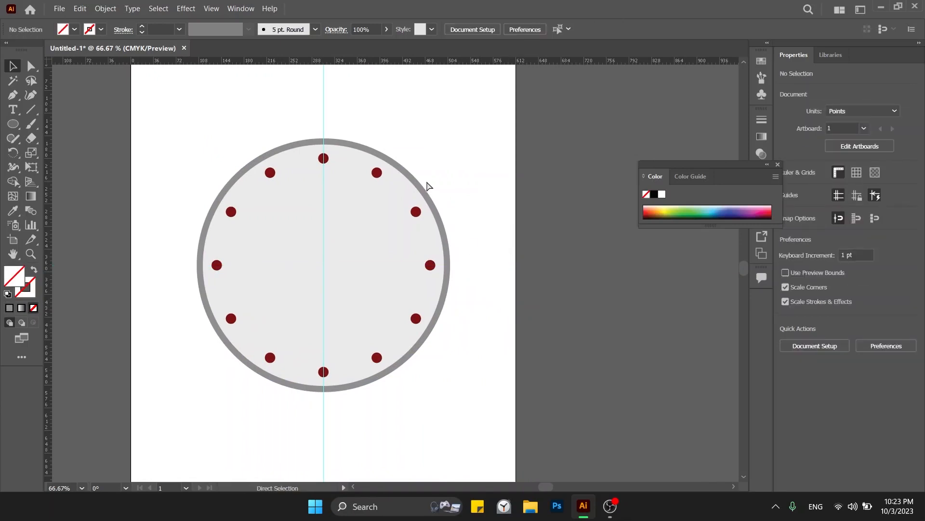
key(ctrl+z)
drag(499, 205, 454, 206)
click(466, 210)
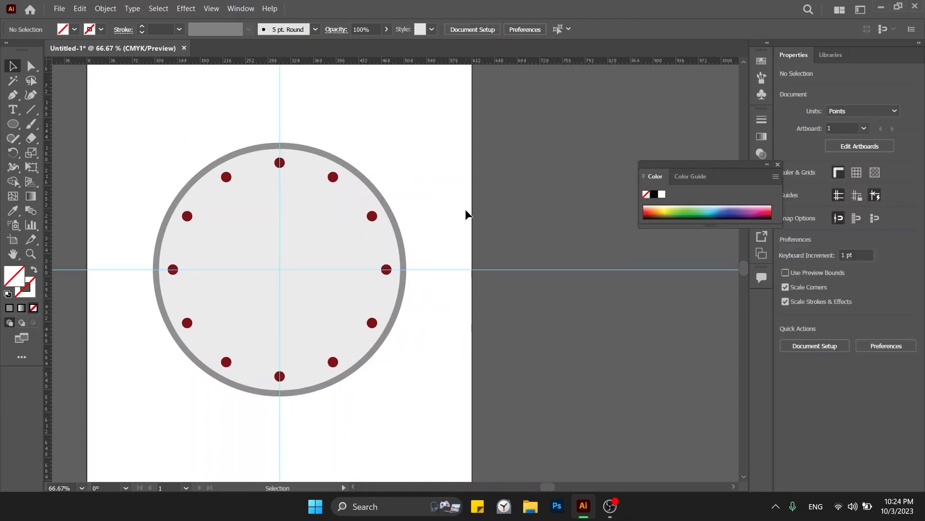
Draw a narrow vertical rectangle about 21 by 260 pt, fill it with orange and move it beside the clock face.
key(m)
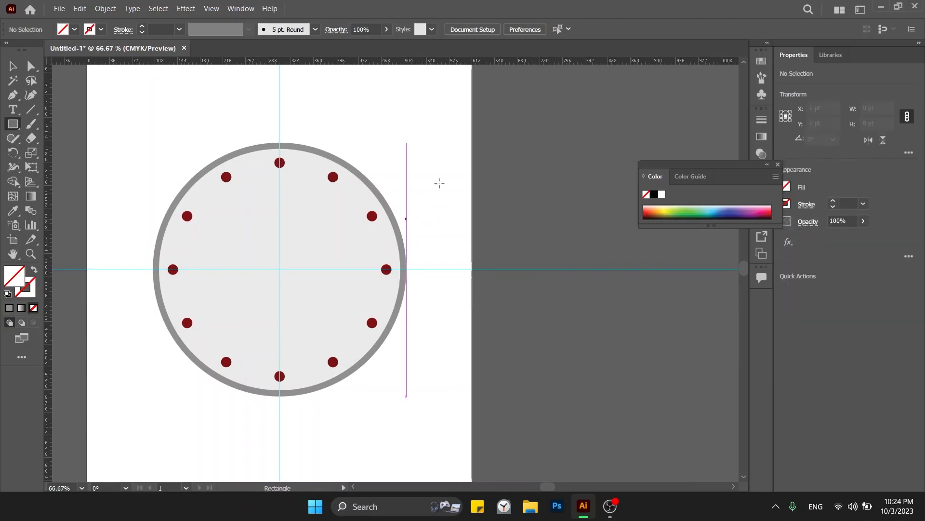
drag(510, 99, 523, 261)
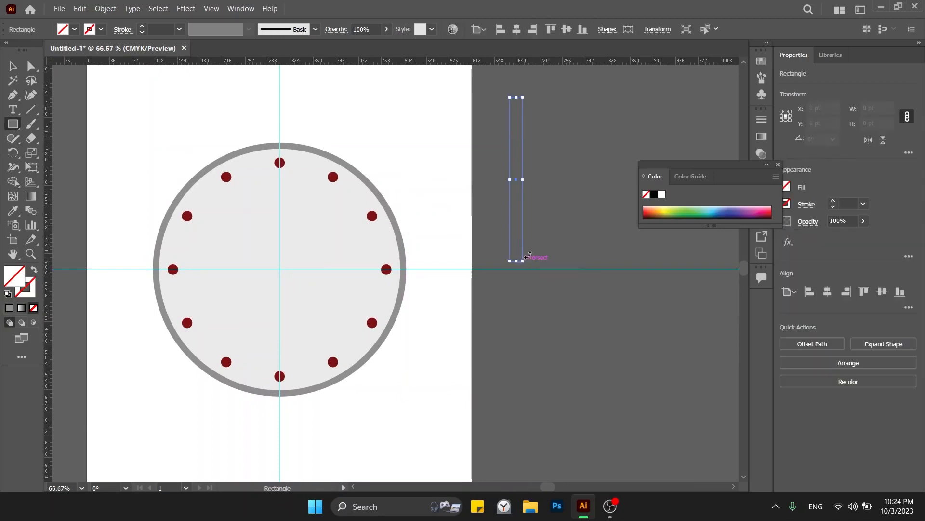
key(v)
click(658, 210)
click(652, 211)
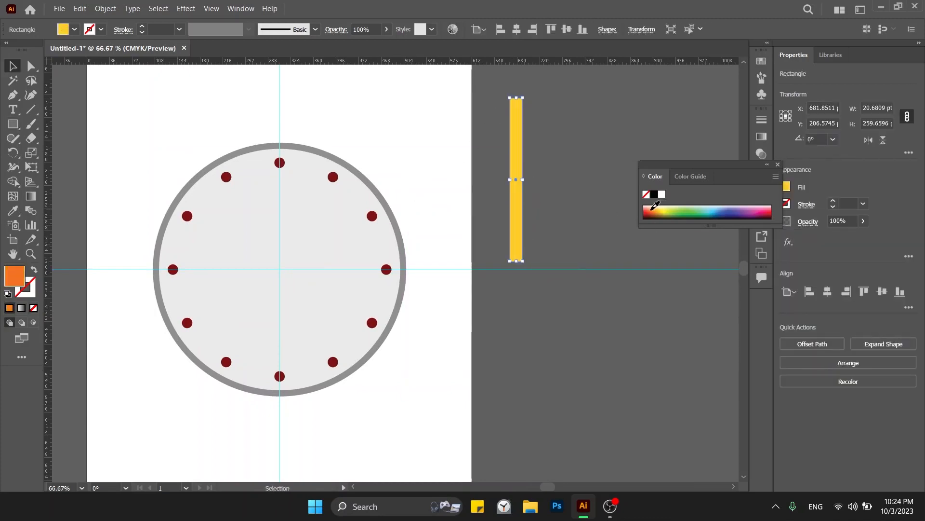
key(ctrl+shift+a)
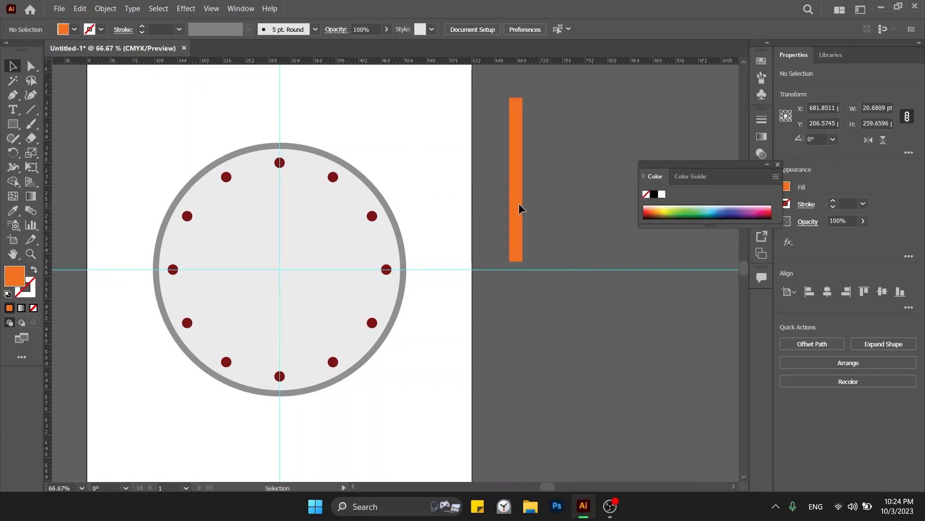
drag(518, 203, 428, 193)
key(ctrl+equal)
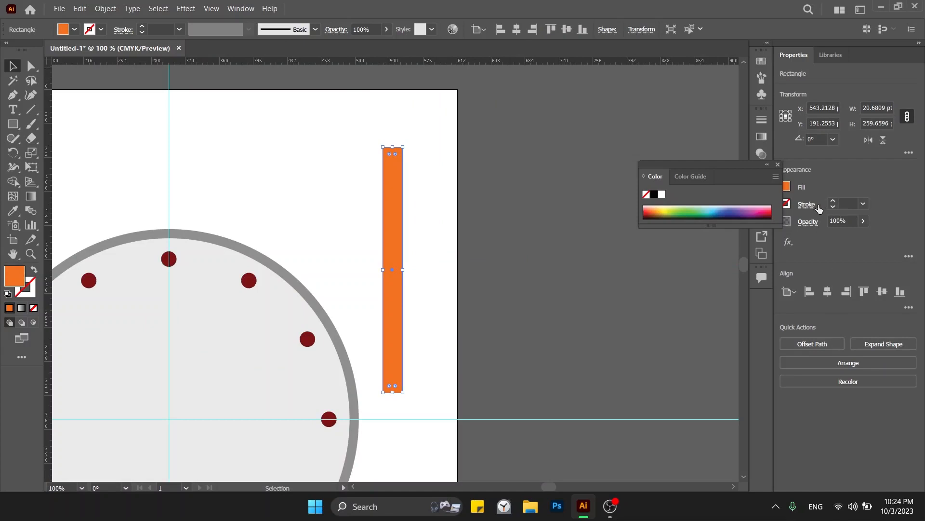
Show the Stroke settings and delete the orange rectangle.
click(240, 9)
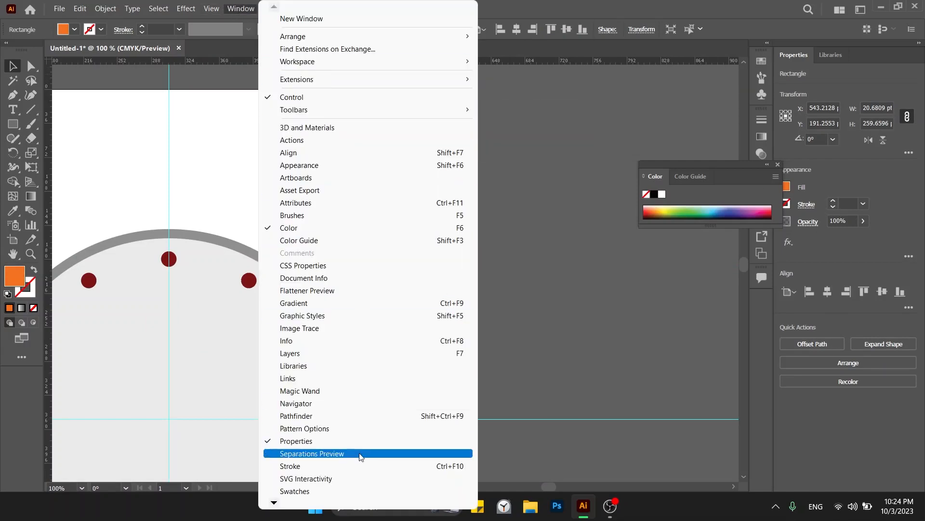
click(366, 465)
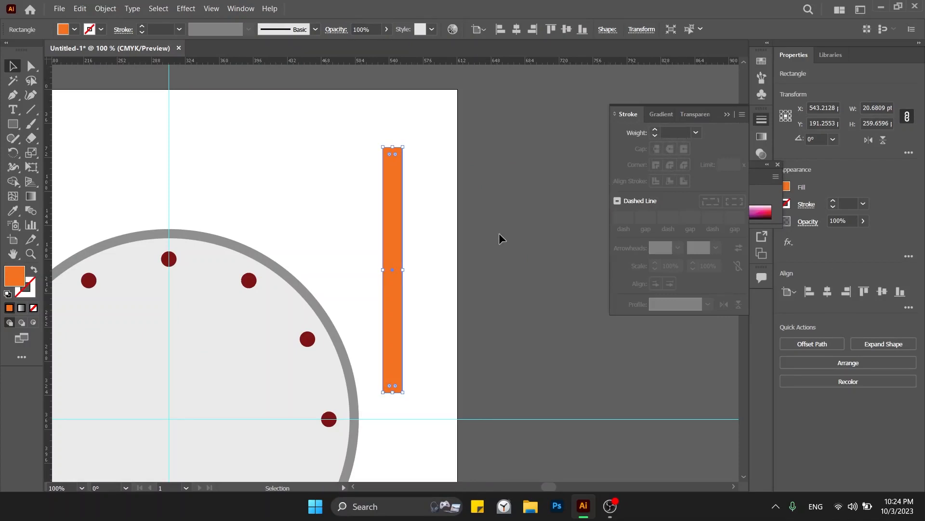
key(Delete)
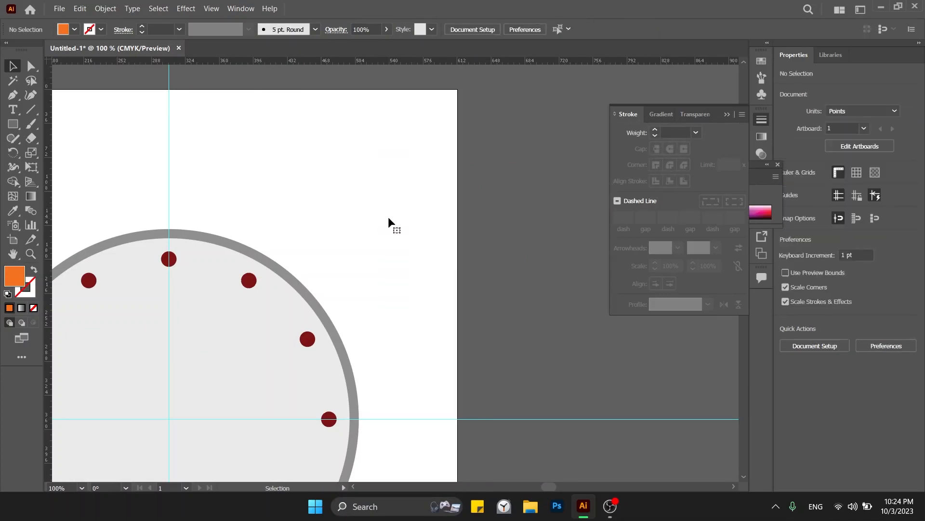
Draw a straight vertical line about 191 pt long on the artboard beside the clock face.
key(l)
key(backslash)
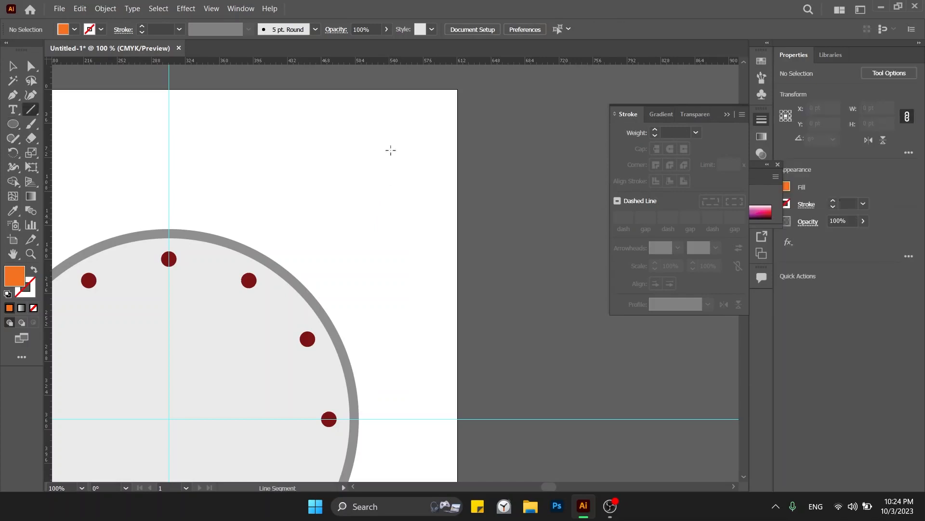
drag(396, 144, 388, 325)
key(v)
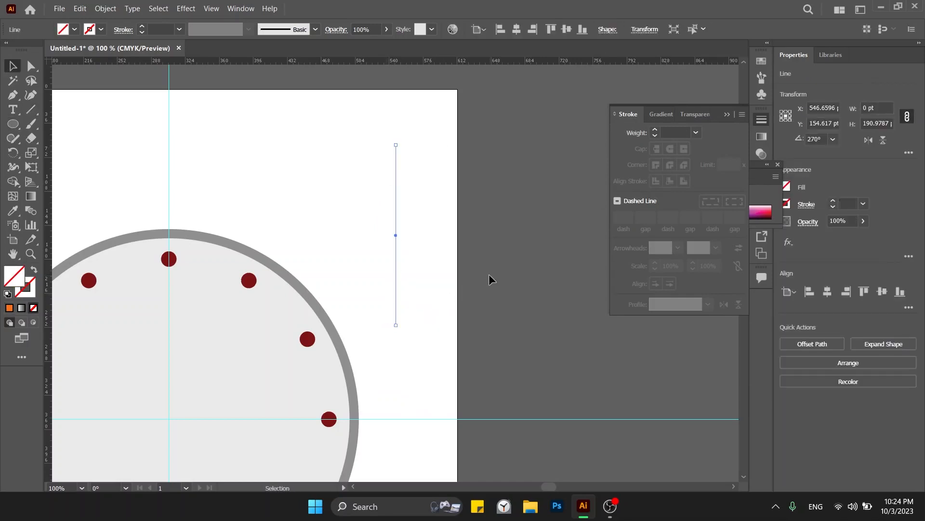
Give the vertical line a black stroke with a weight of 9 pt.
click(672, 132)
key(Up)
key(Up)
key(Up)
key(Up)
key(Up)
key(Up)
key(Up)
key(Up)
key(Up)
key(Up)
key(Up)
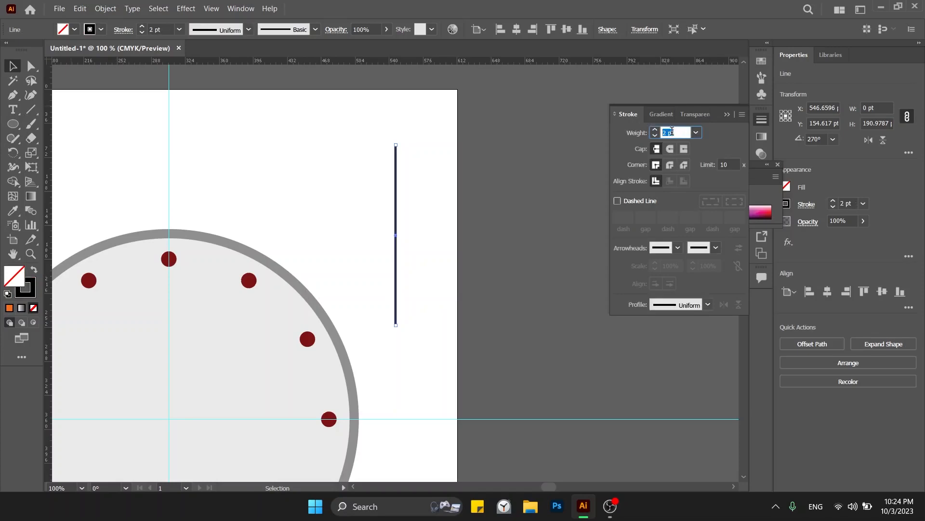
key(Up)
key(Up)
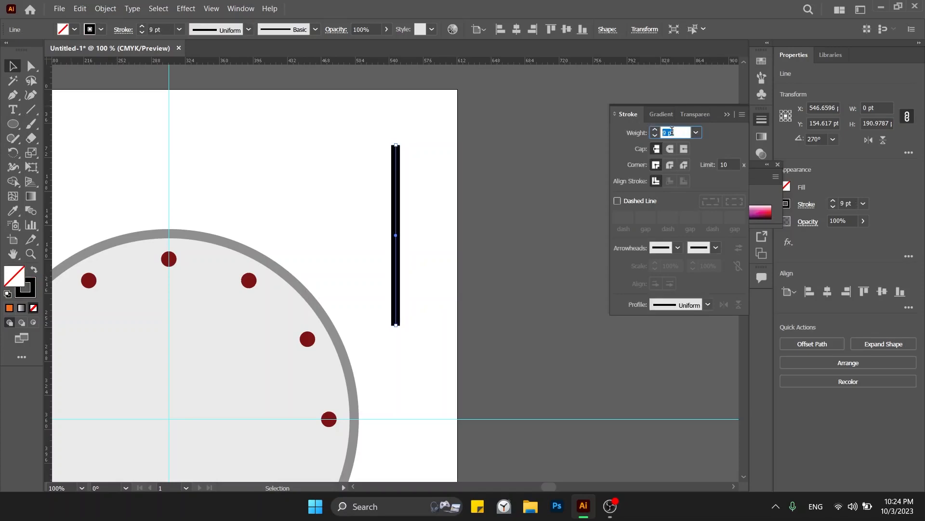
Set the vertical line's stroke weight to 7 pt and its stroke color to yellow-orange.
key(Down)
key(Down)
key(Down)
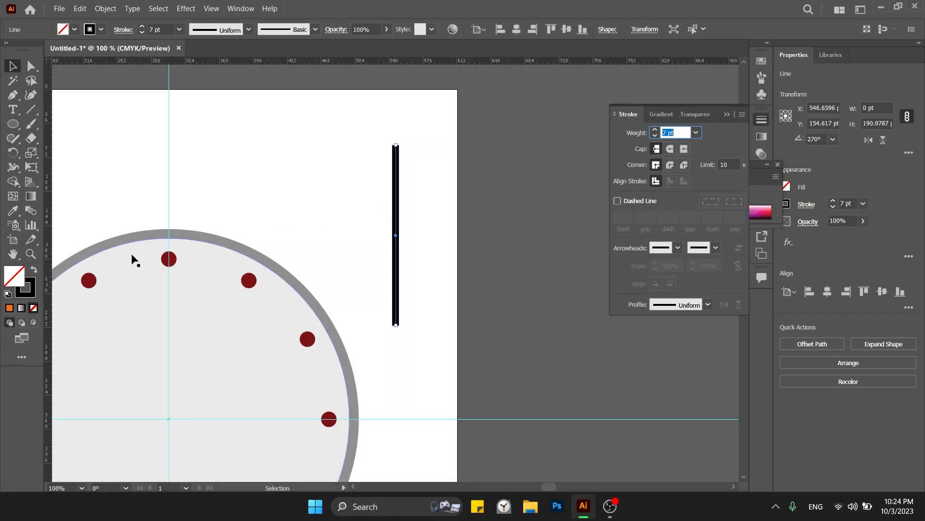
double_click(19, 294)
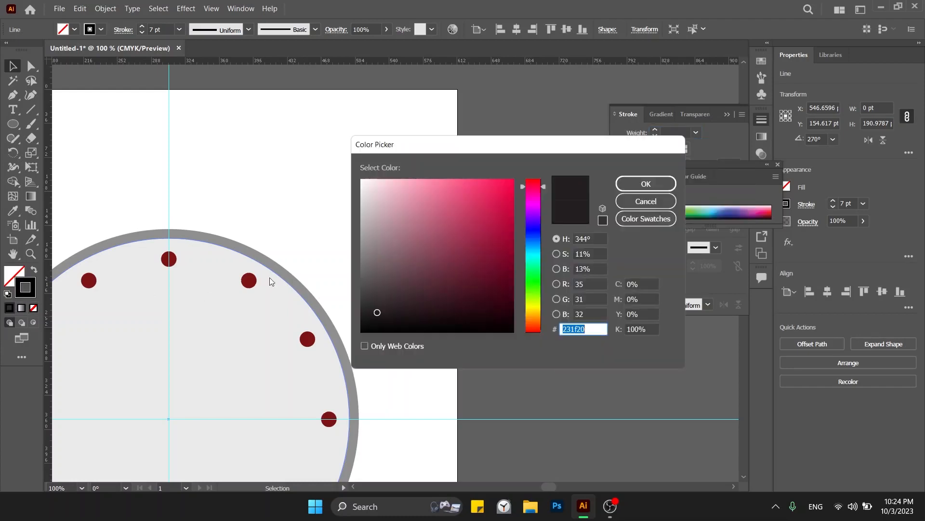
mouse_move(475, 204)
mouse_down()
mouse_move(506, 161)
mouse_move(534, 199)
mouse_move(530, 314)
mouse_up()
key(Escape)
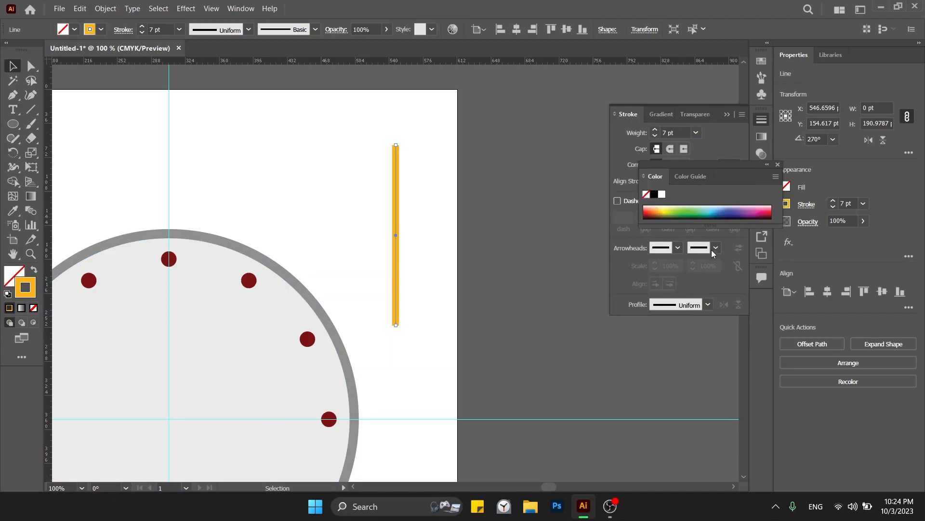
Apply Width Profile 5 to the vertical line's stroke to taper it into a clock hand.
click(777, 165)
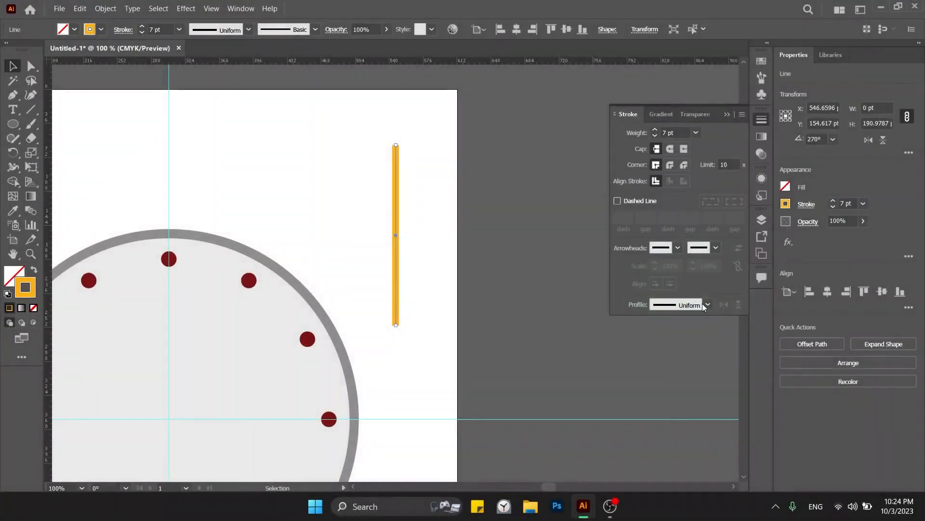
click(702, 304)
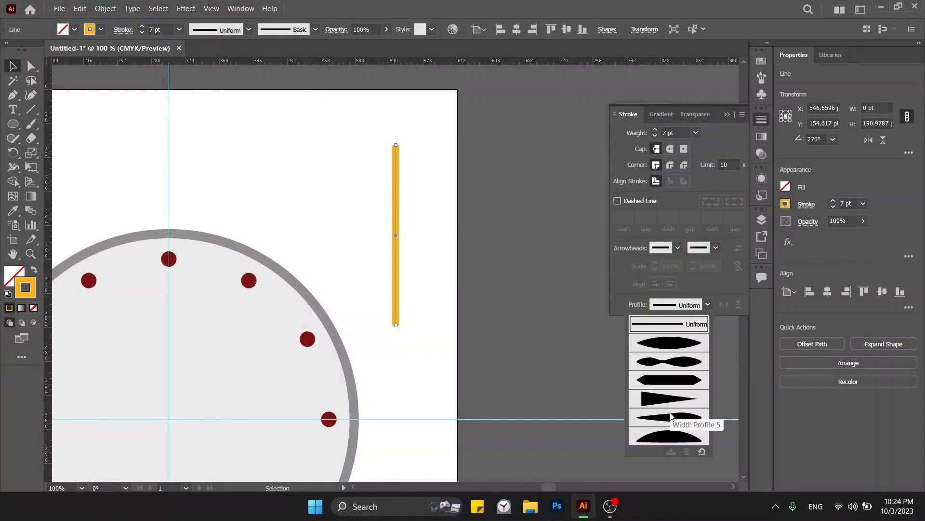
click(670, 417)
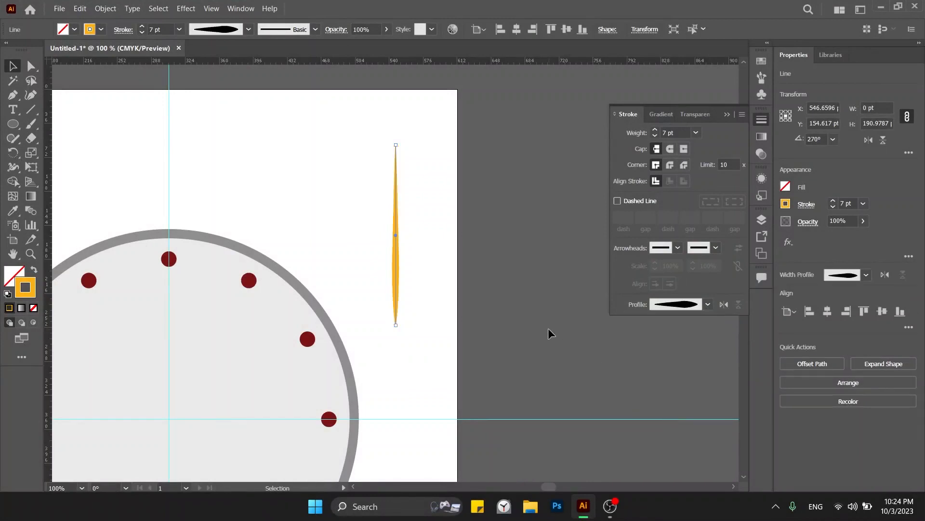
click(529, 309)
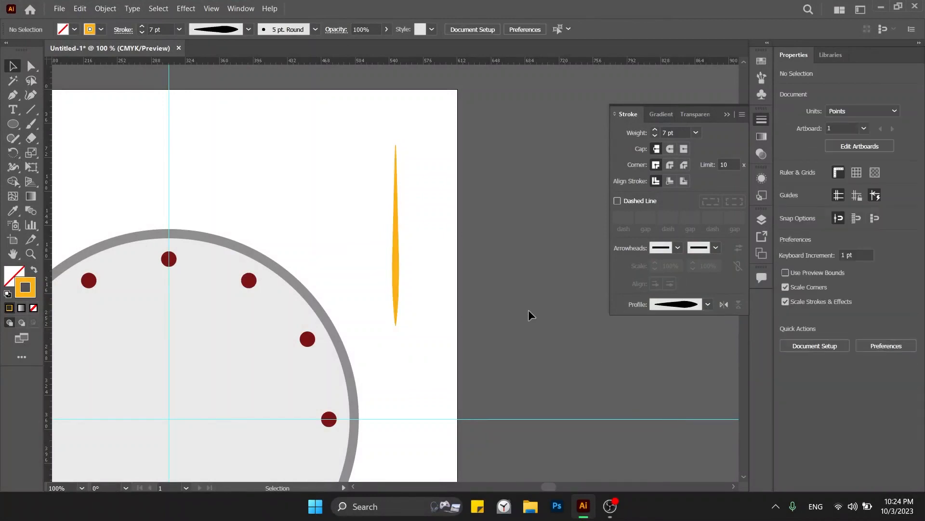
Try expanding the tapered line's appearance, then undo the expansion.
click(394, 292)
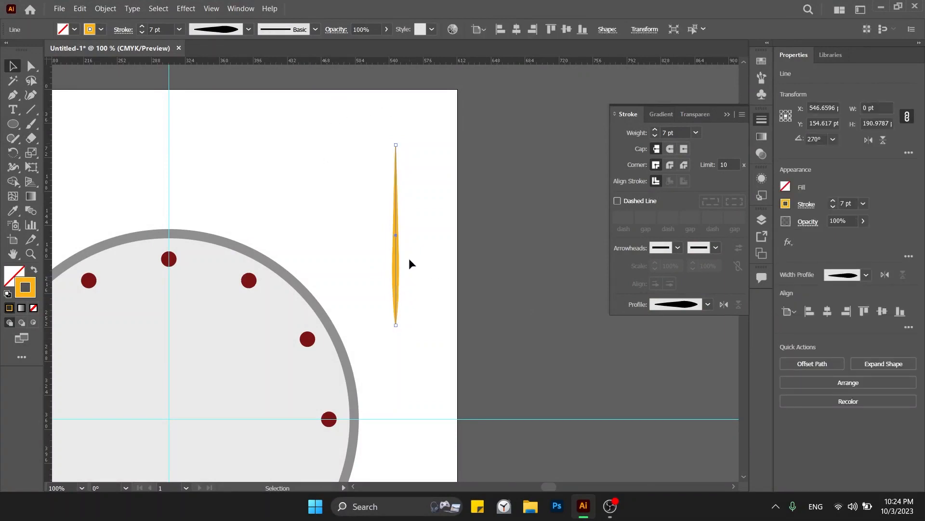
drag(408, 258, 403, 211)
click(106, 9)
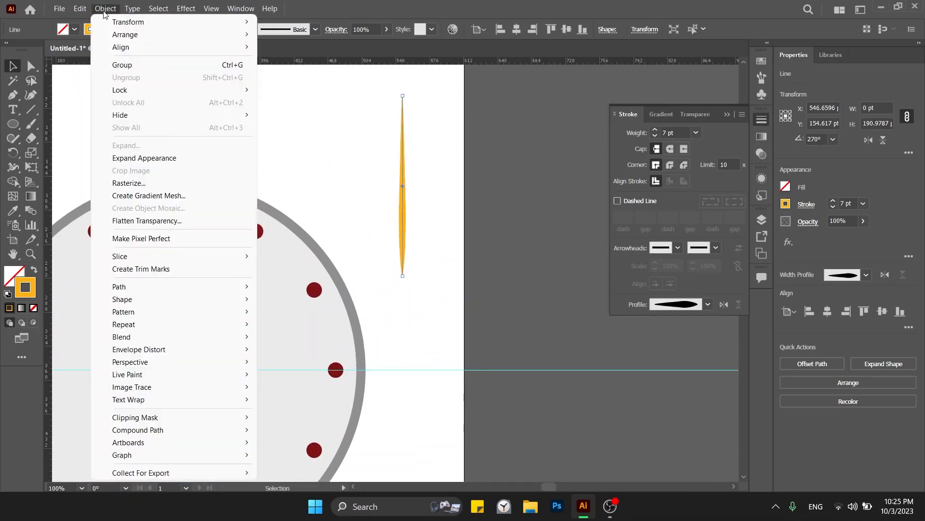
click(145, 158)
key(ctrl+z)
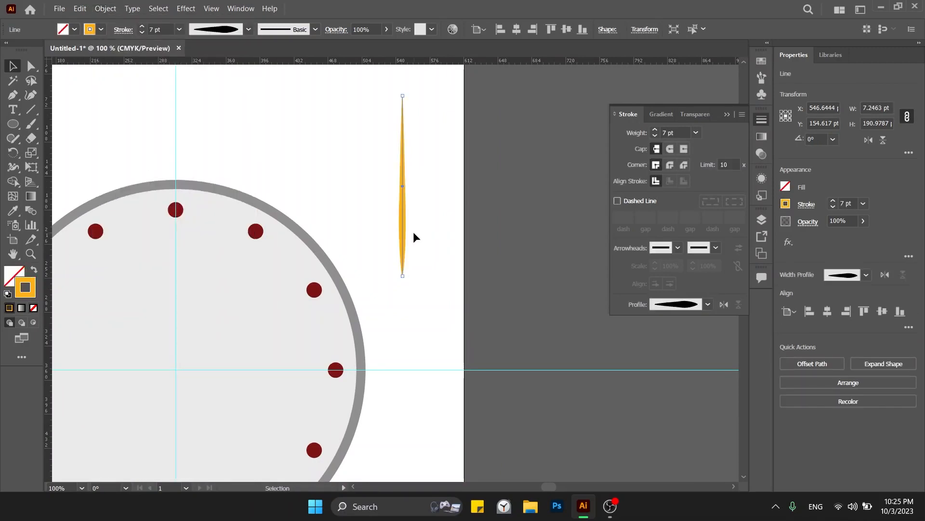
Check the tapered line in Outline view, expand its appearance into a filled path, and return to Preview.
key(ctrl+y)
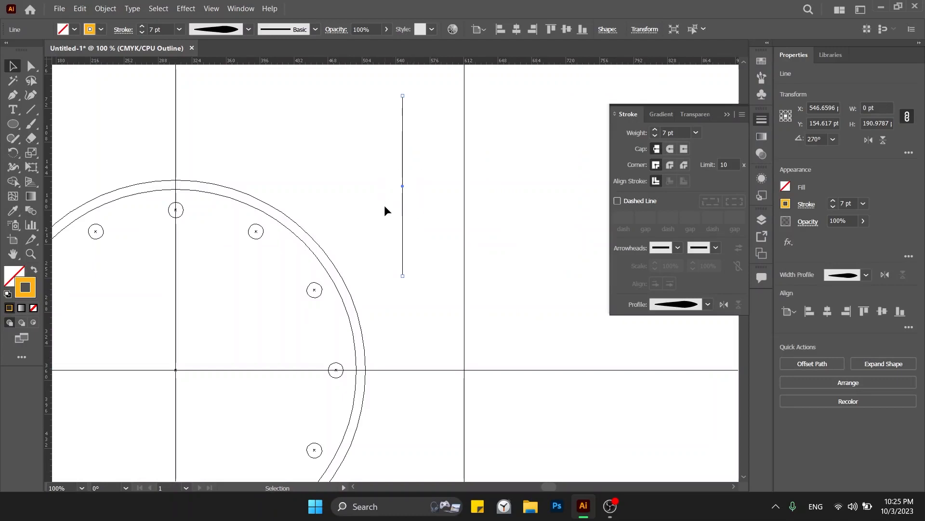
drag(437, 166, 365, 214)
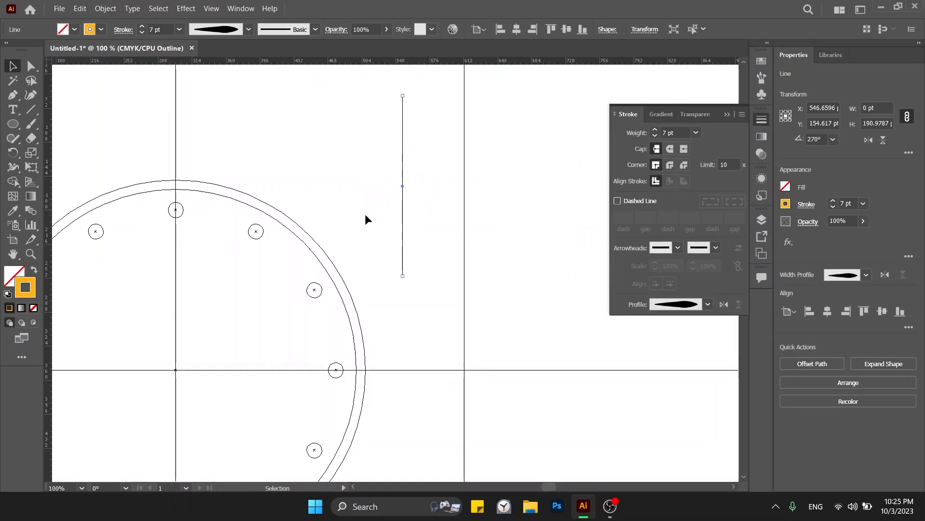
click(105, 8)
click(145, 158)
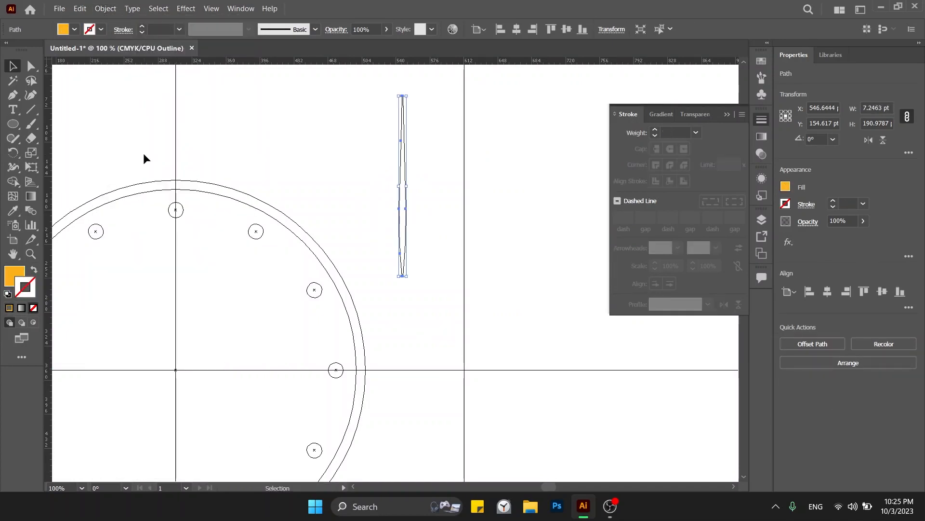
key(ctrl+y)
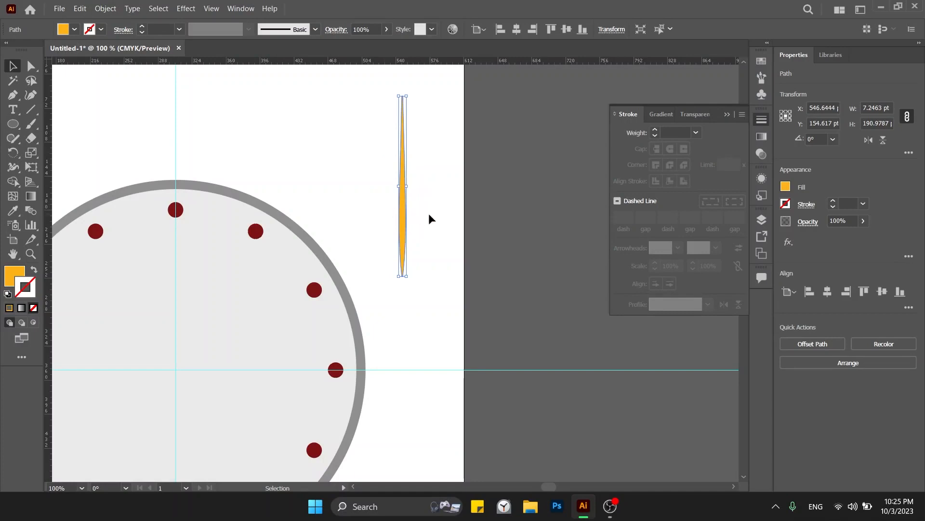
Draw an orange circle about 10 pt wide at the lower tip of the tapered hand.
click(417, 225)
mouse_move(418, 224)
mouse_down()
mouse_move(429, 238)
mouse_move(402, 273)
mouse_up()
key(ctrl+z)
key(l)
key(v)
click(478, 252)
click(420, 256)
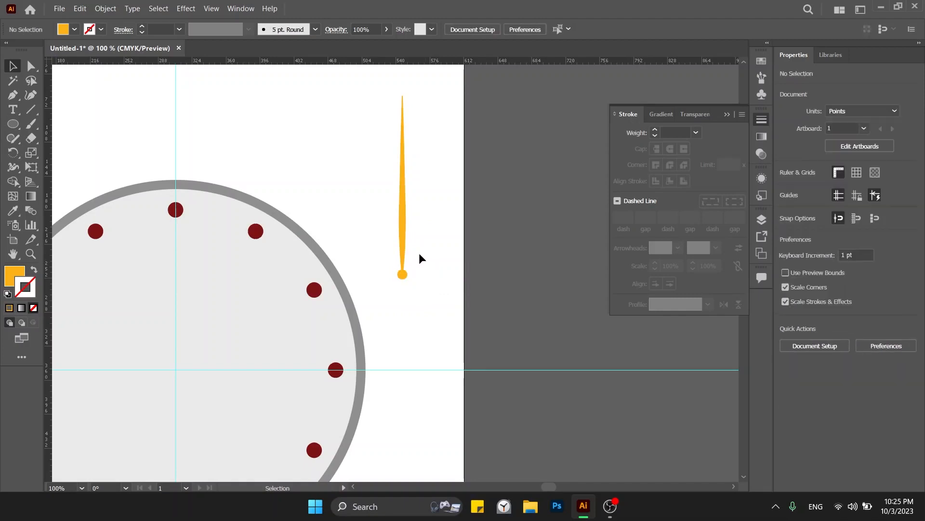
Move the tapered hand up about 2 pt to refine how its lower tip meets the small circle.
key(ctrl+equal)
key(ctrl+equal)
key(ctrl+equal)
key(ctrl+equal)
key(ctrl+equal)
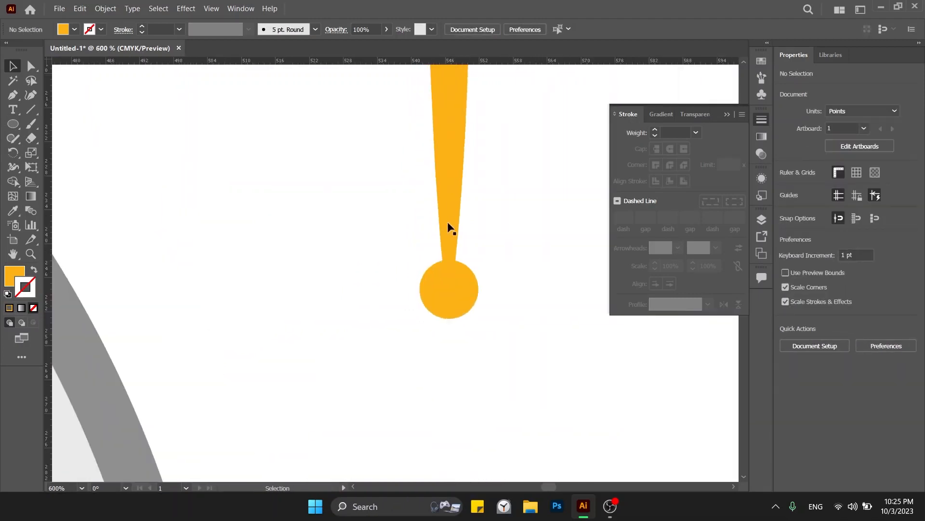
drag(449, 219, 451, 210)
click(502, 227)
key(ctrl+minus)
key(ctrl+minus)
key(ctrl+minus)
key(ctrl+minus)
key(ctrl+minus)
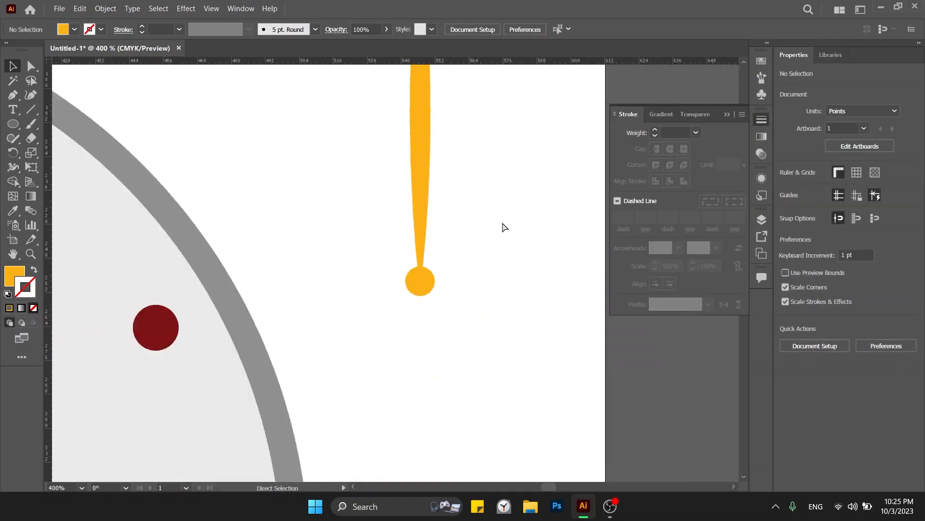
key(ctrl+minus)
key(ctrl+minus)
key(ctrl+equal)
key(ctrl+equal)
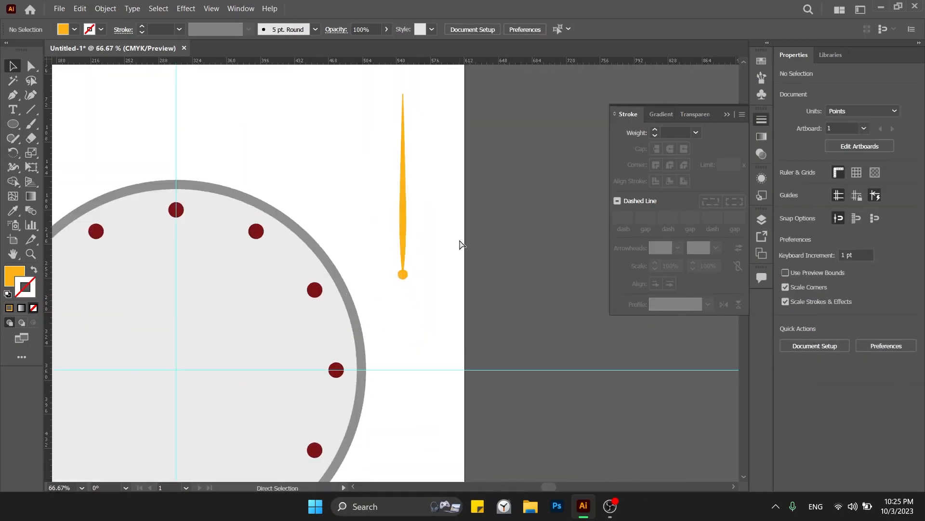
Group the tapered hand with its circle and place the group vertically with its round end at the clock's centre.
drag(443, 234, 559, 252)
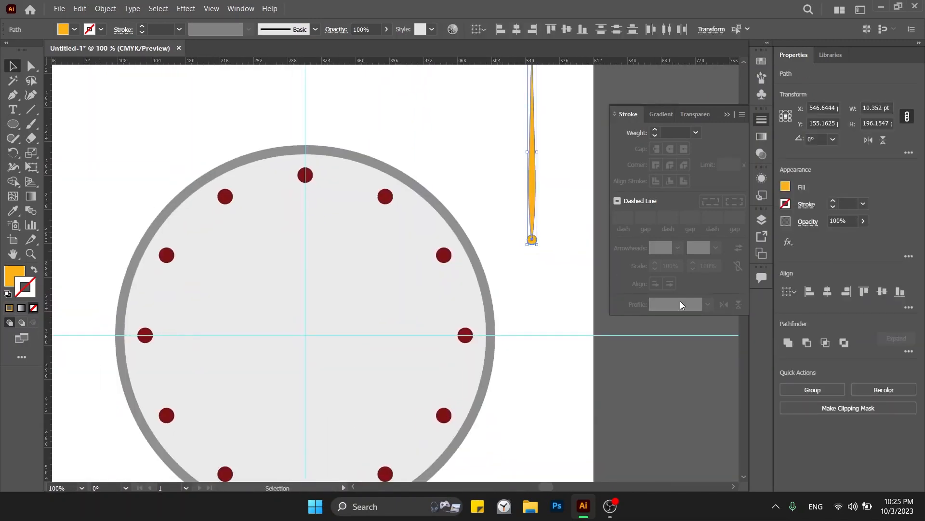
click(787, 391)
drag(536, 208, 307, 299)
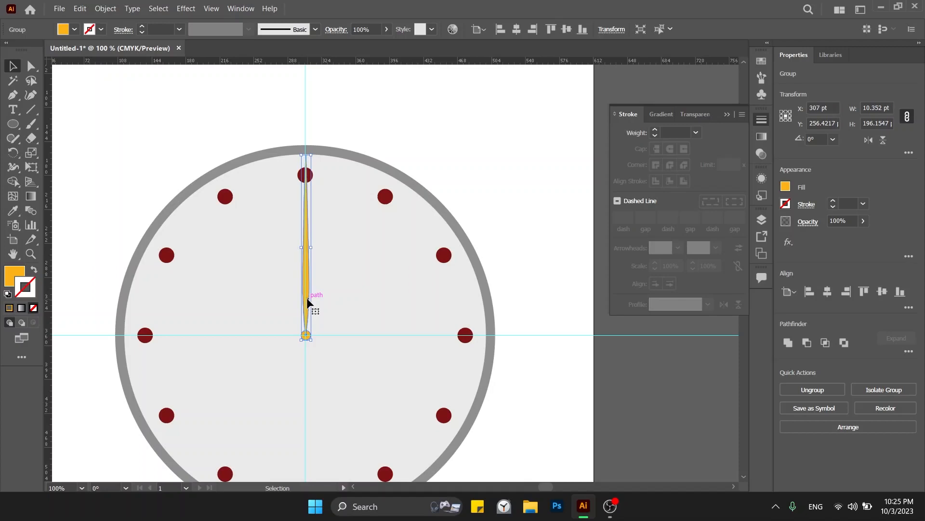
Scale the hand to about 167 pt tall so it ends at the twelve o'clock dot, and centre it on the vertical guide.
drag(304, 156, 306, 175)
click(465, 157)
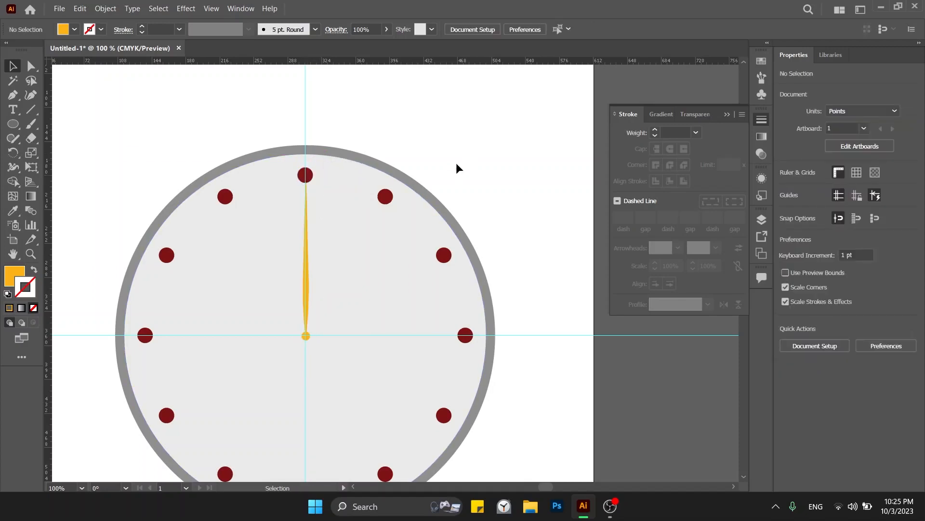
click(307, 318)
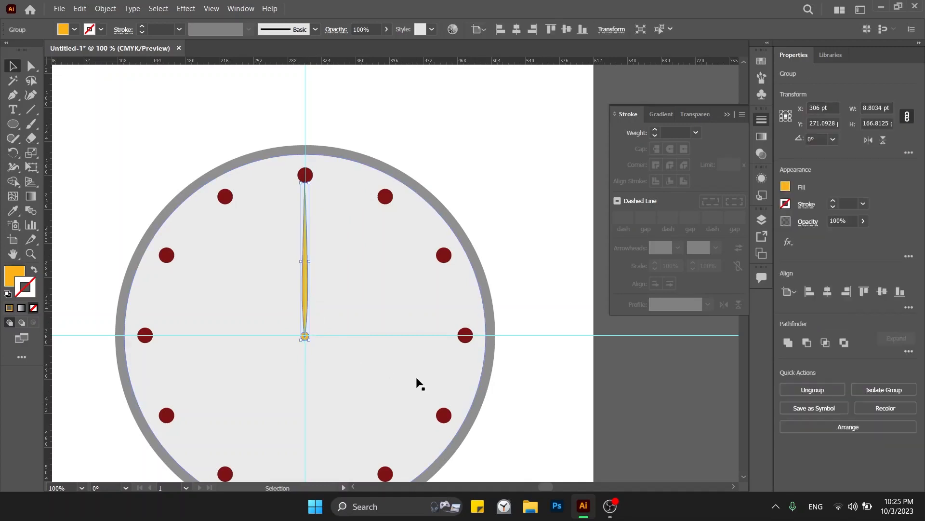
click(548, 269)
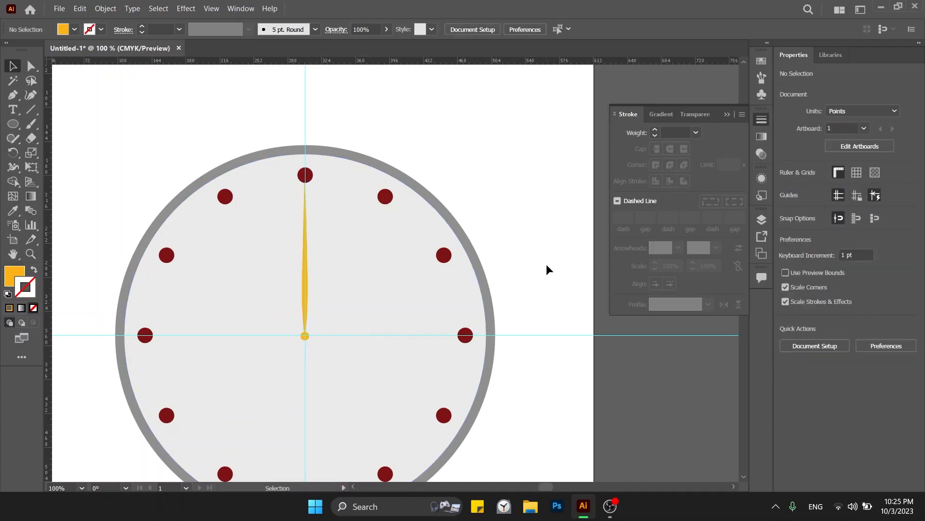
Duplicate the clock hand beside the clock, then shorten the copy and rotate it to 225°.
key(ctrl+plus)
key(ctrl+minus)
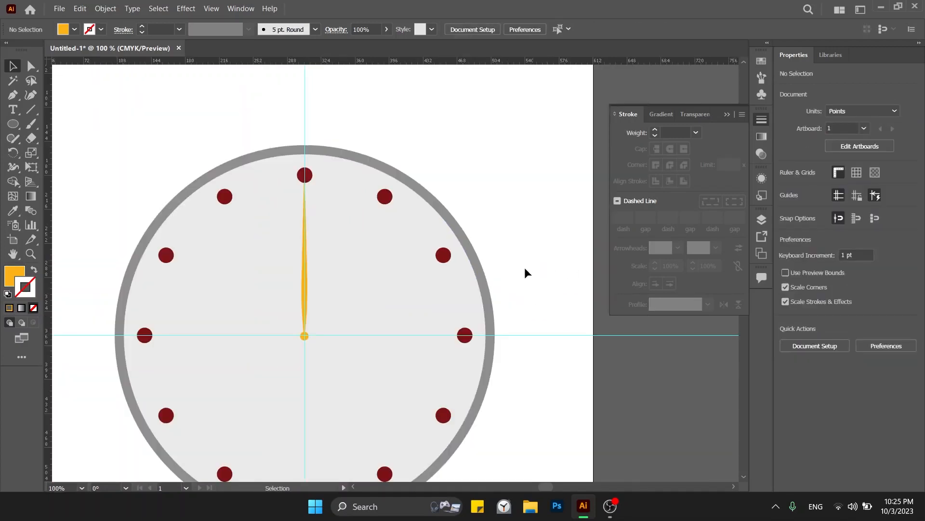
drag(525, 271, 419, 225)
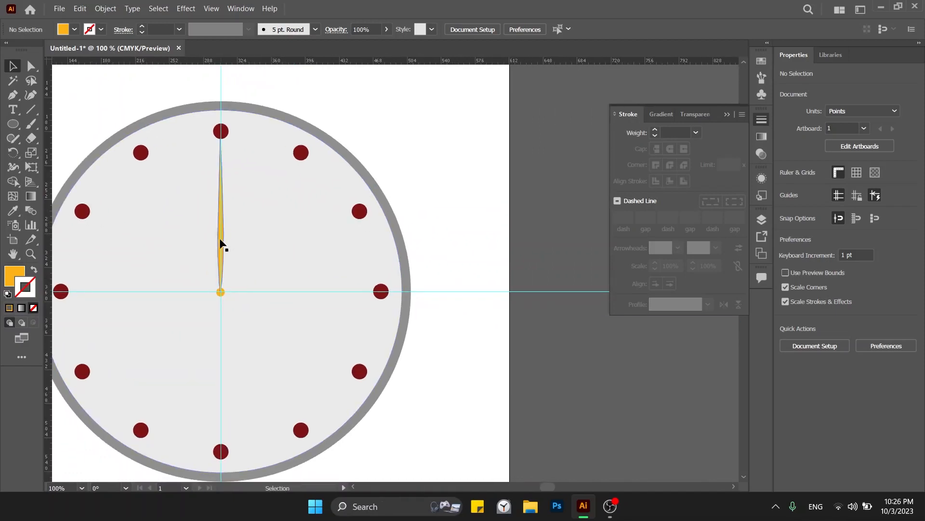
drag(221, 239, 496, 222)
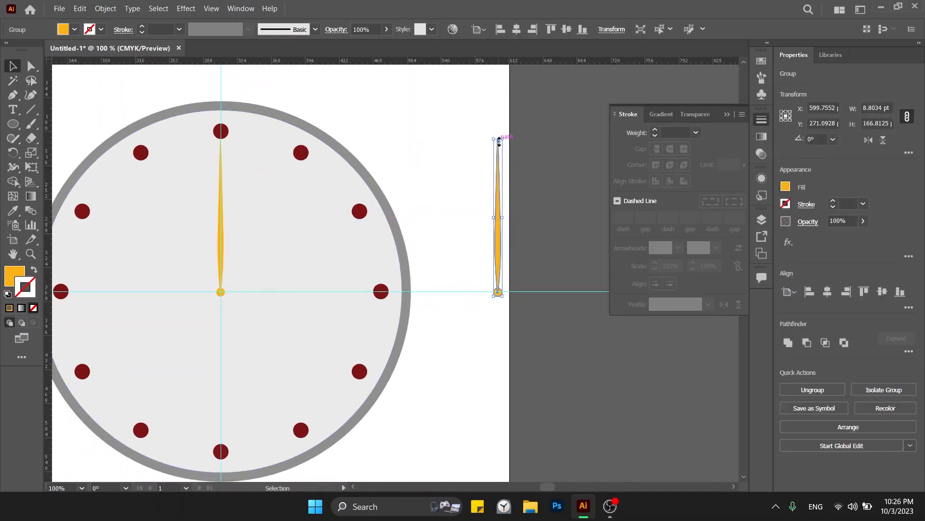
drag(498, 140, 542, 272)
click(527, 197)
Move the short hand onto the clock face, with its round end over the long hand's circle.
drag(484, 215, 247, 317)
key(z)
drag(212, 291, 492, 438)
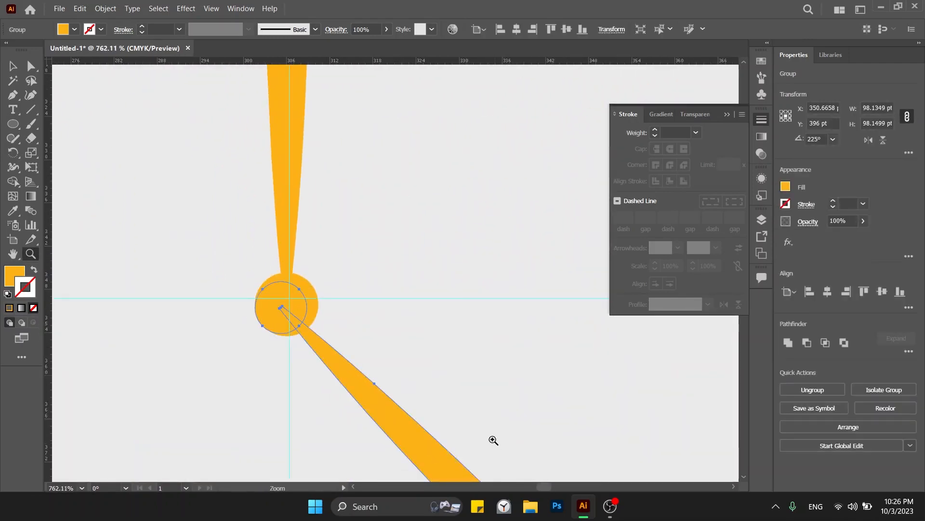
key(v)
drag(383, 407, 389, 400)
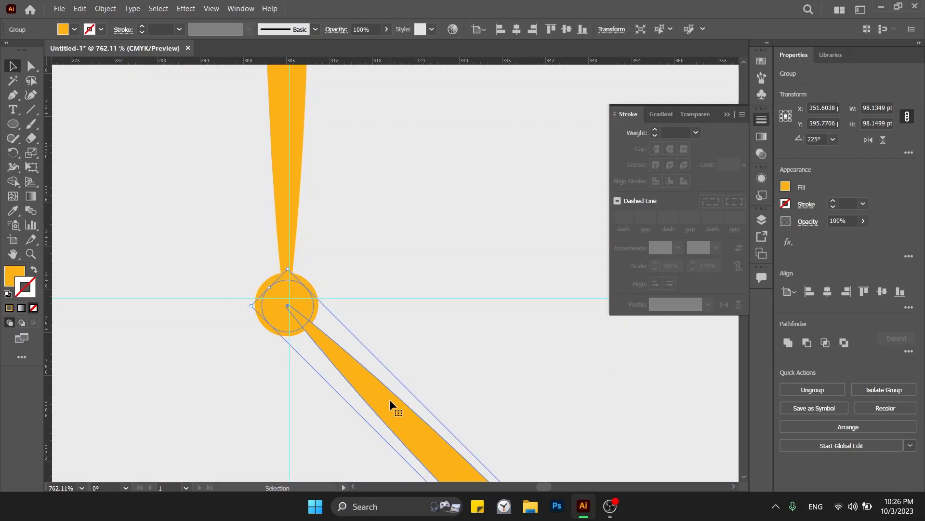
Centre the long hand's round end on the guide intersection and place the short hand's round end over it.
drag(381, 388, 456, 321)
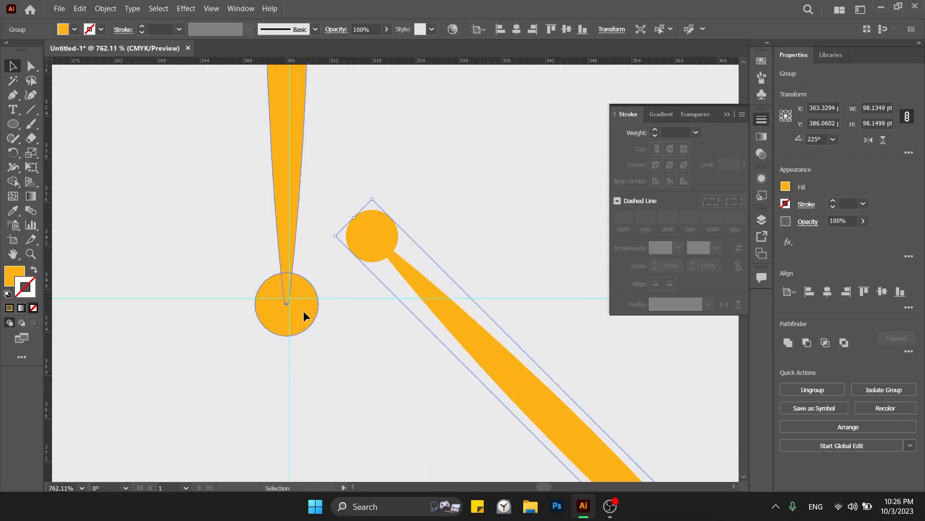
drag(303, 311, 308, 307)
drag(362, 252, 279, 307)
key(a)
key(ctrl+minus)
key(ctrl+minus)
key(ctrl+minus)
key(ctrl+minus)
key(ctrl+minus)
key(ctrl+minus)
key(ctrl+minus)
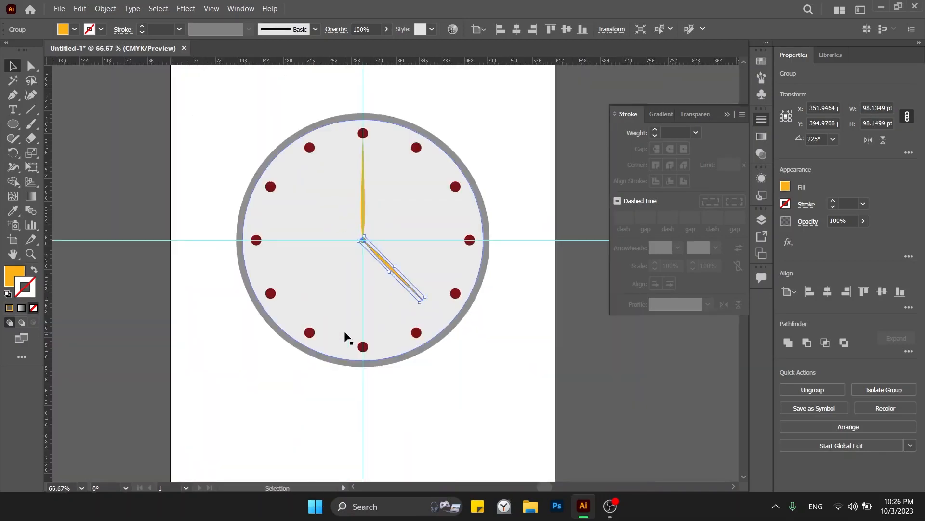
click(515, 386)
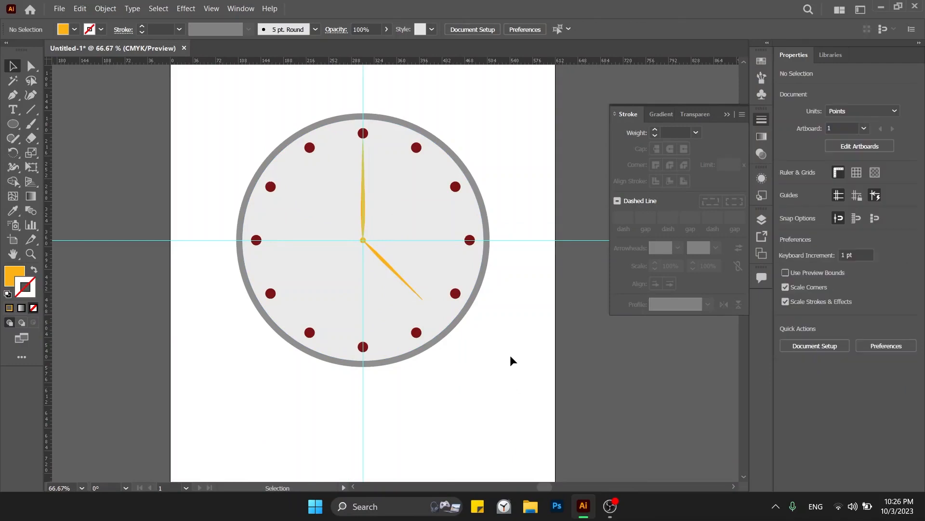
Rotate a copy of the short hand about the clock's centre to about 136° and lengthen it.
click(401, 279)
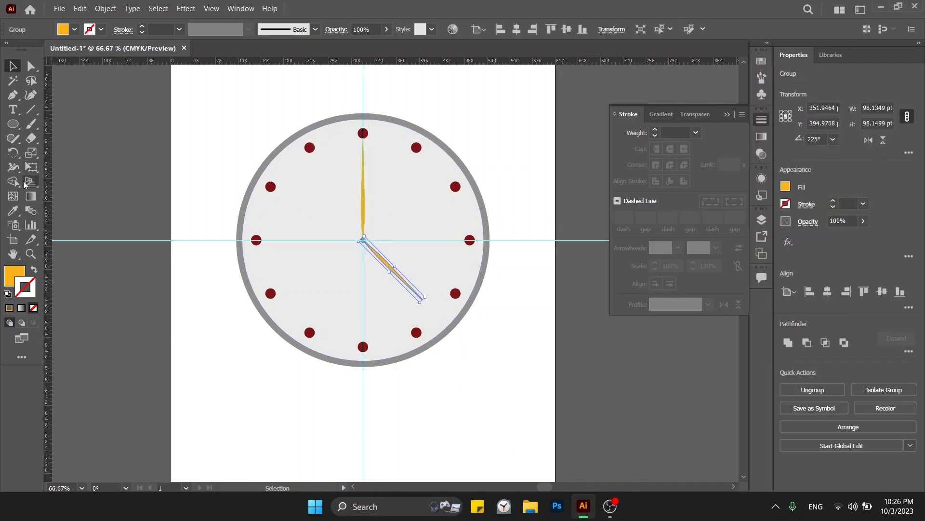
click(13, 153)
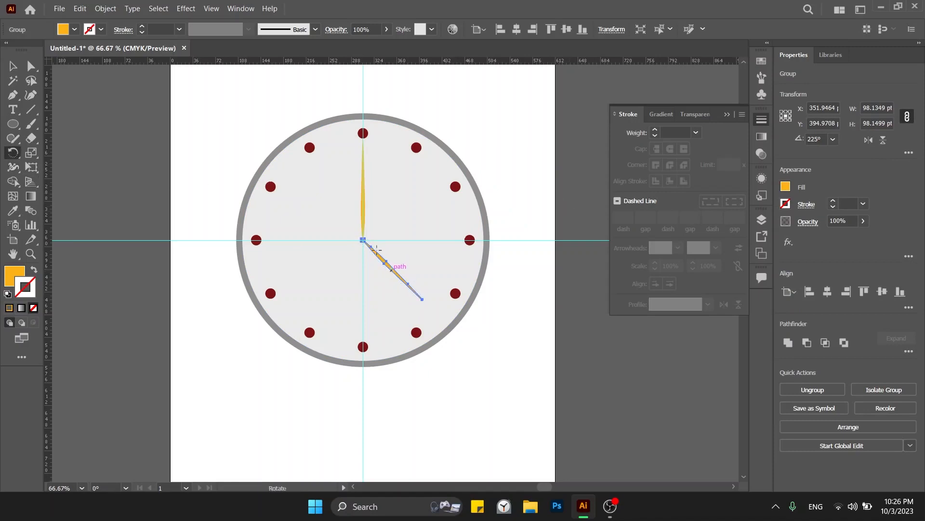
scroll(373, 247, up, 4)
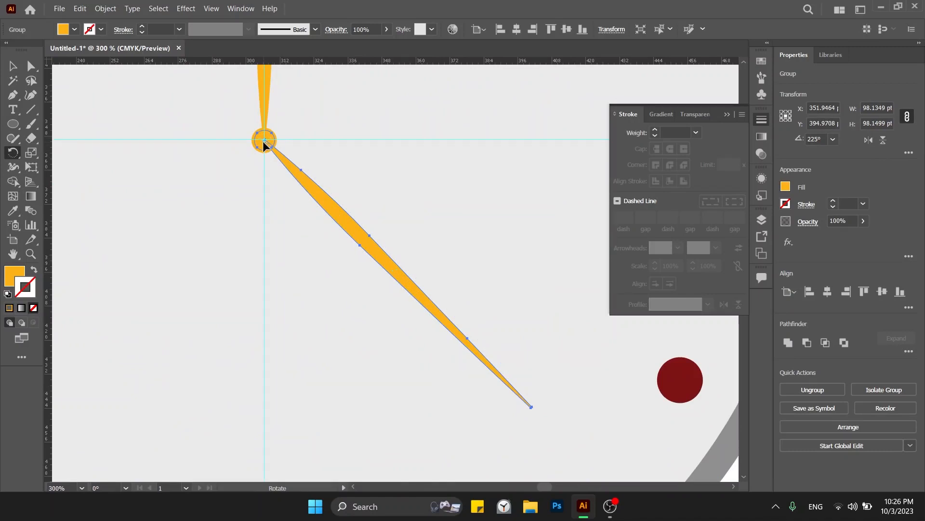
scroll(421, 258, down, 3)
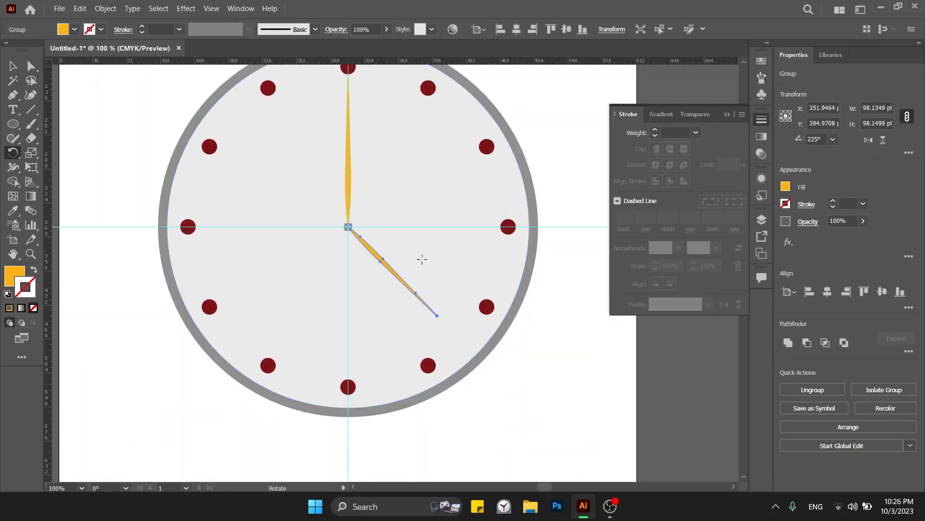
drag(408, 275, 234, 339)
key(v)
drag(295, 286, 293, 287)
key(ctrl+z)
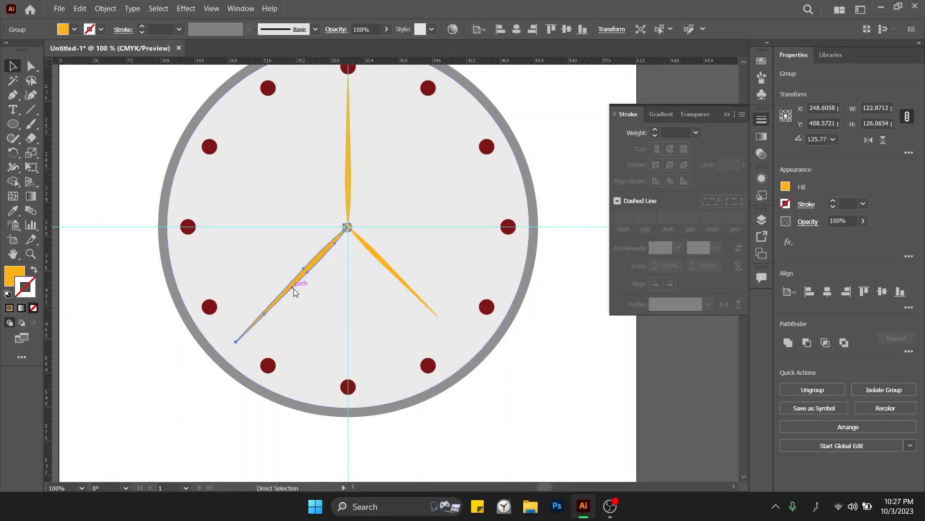
Narrow the new clock hand at about 136° so it becomes a thin second hand.
key(ctrl+s)
key(Escape)
key(ctrl+=)
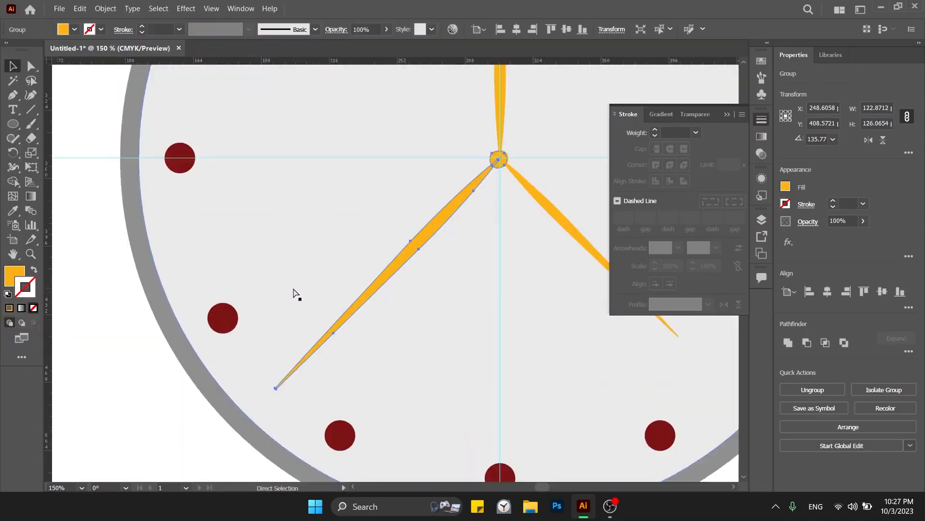
key(ctrl+=)
key(ctrl+=)
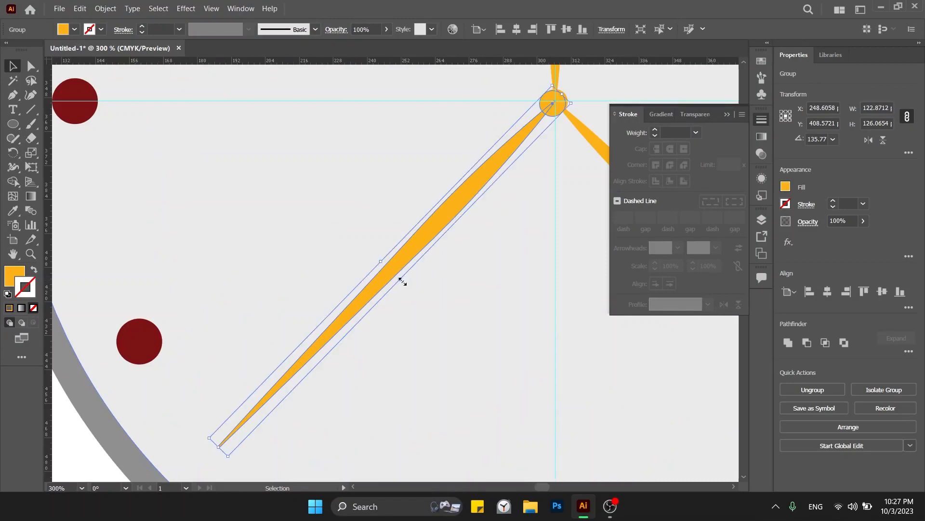
drag(403, 281, 396, 274)
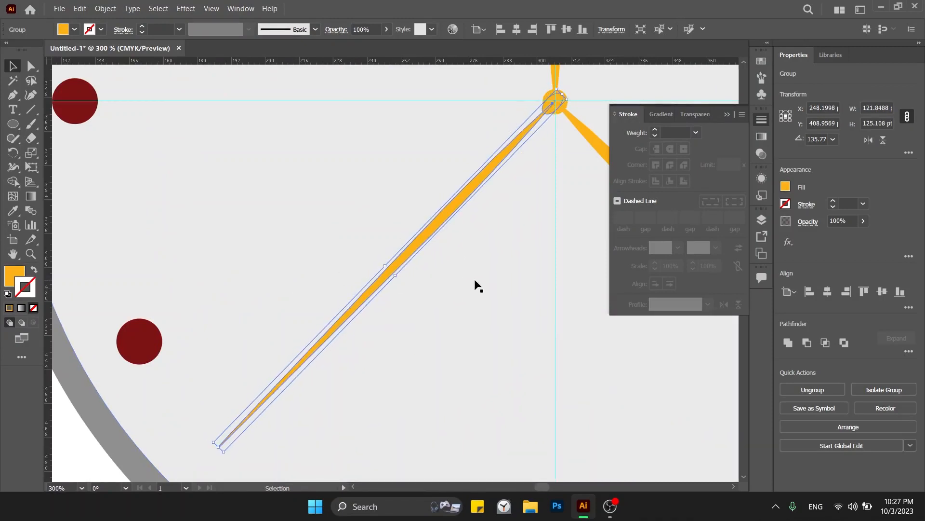
key(ctrl+minus)
key(ctrl+minus)
key(ctrl+minus)
key(ctrl+minus)
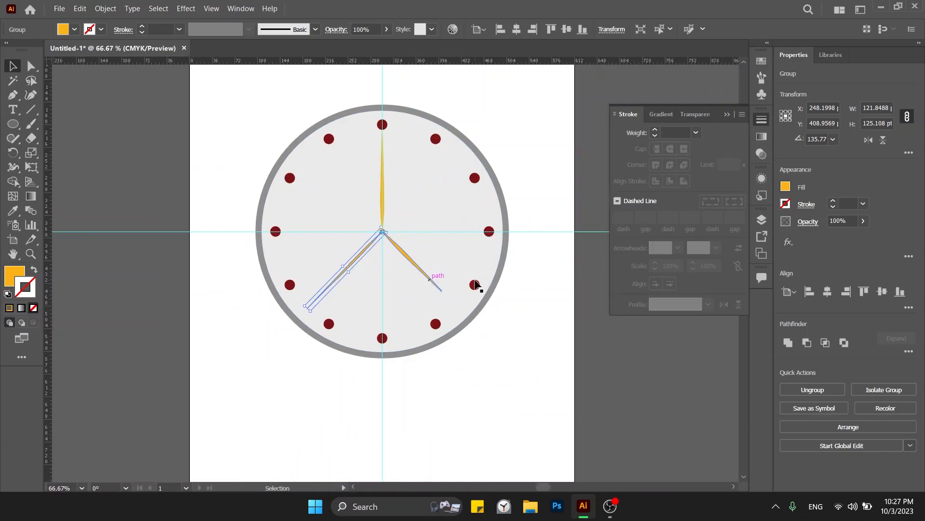
Widen the tapered path of the twelve o'clock hand to about 7.5 pt without changing its round end.
click(380, 199)
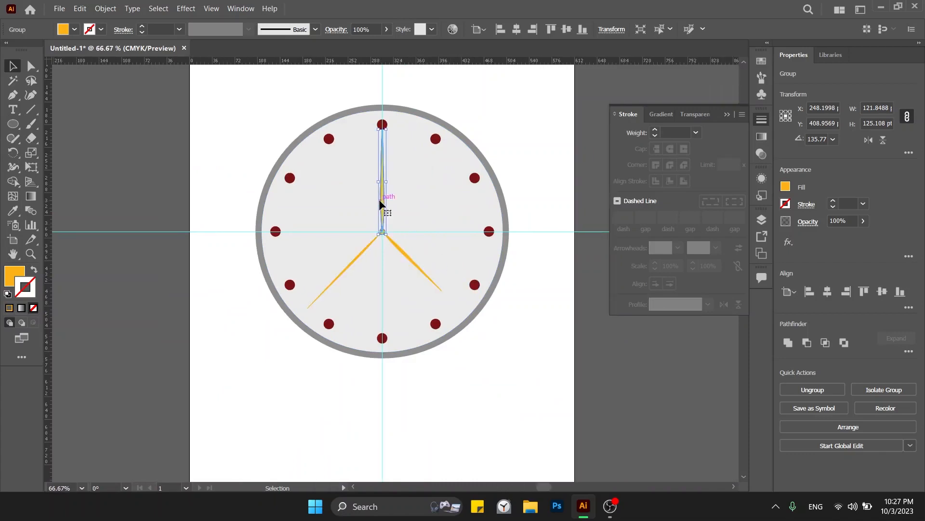
key(ctrl+=)
key(ctrl+=)
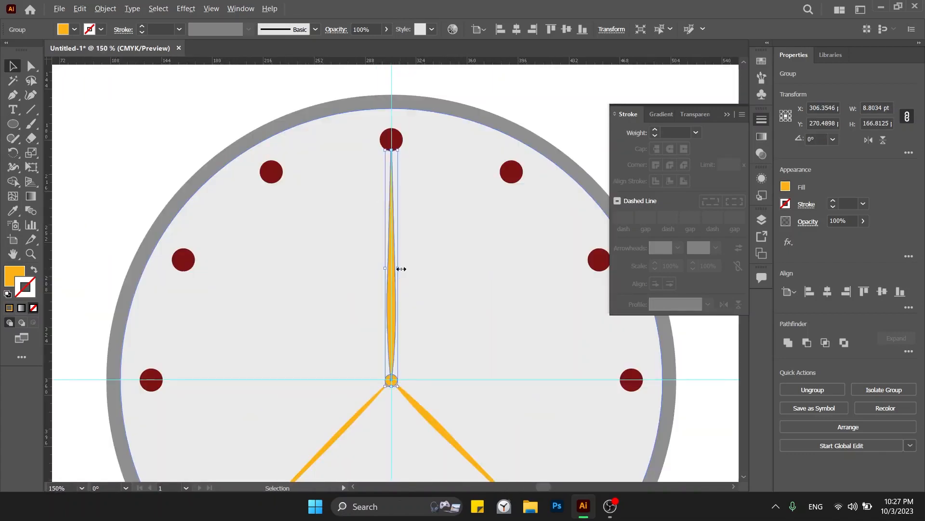
drag(401, 268, 404, 268)
key(ctrl+z)
double_click(396, 300)
click(396, 300)
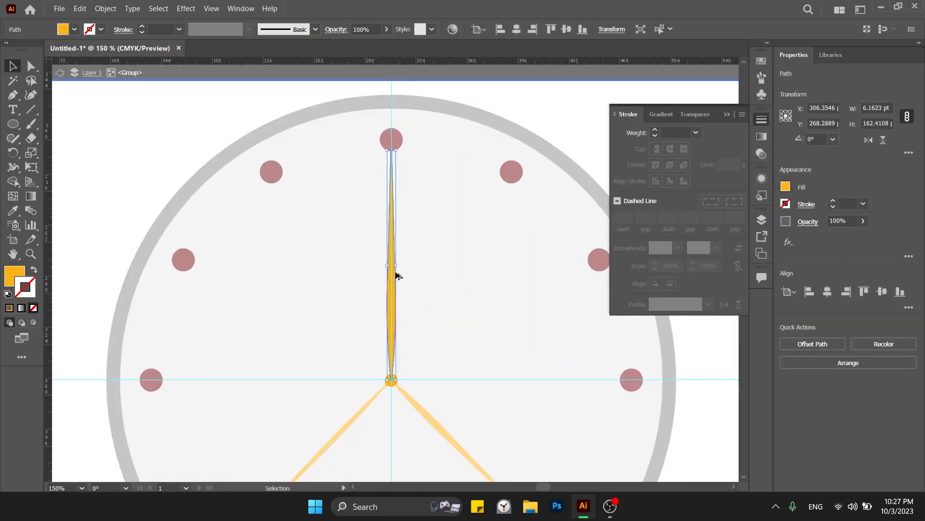
drag(398, 266, 398, 266)
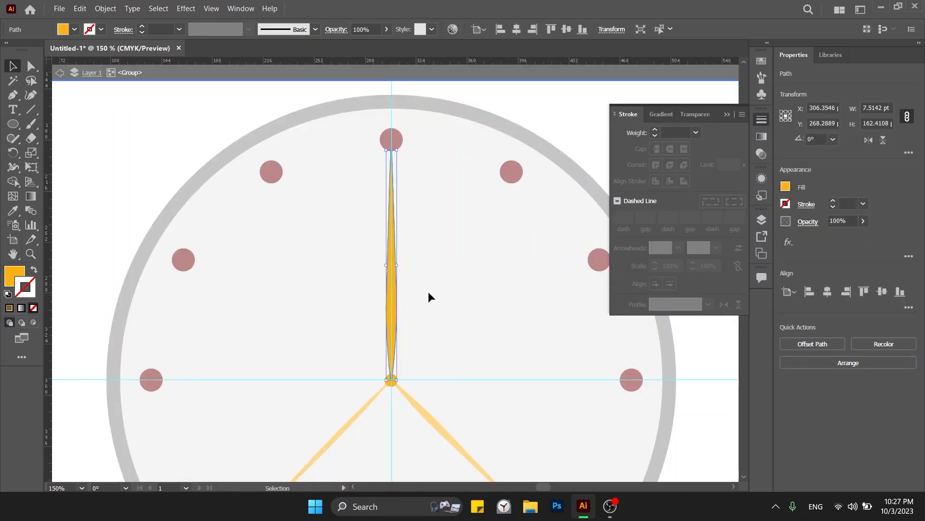
double_click(428, 291)
scroll(431, 314, down, 3)
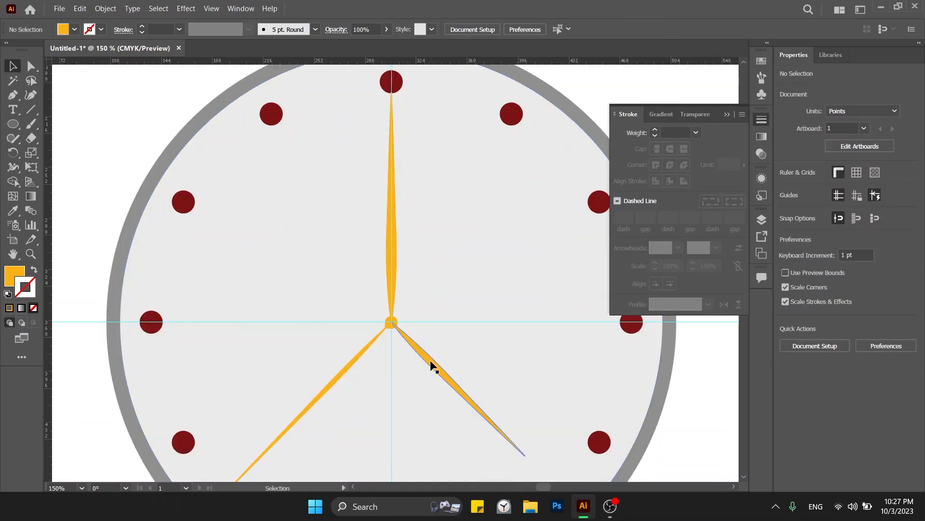
Delete the horizontal and vertical guides crossing at the clock's centre.
key(ctrl+0)
drag(582, 265, 576, 366)
drag(424, 140, 195, 111)
key(Delete)
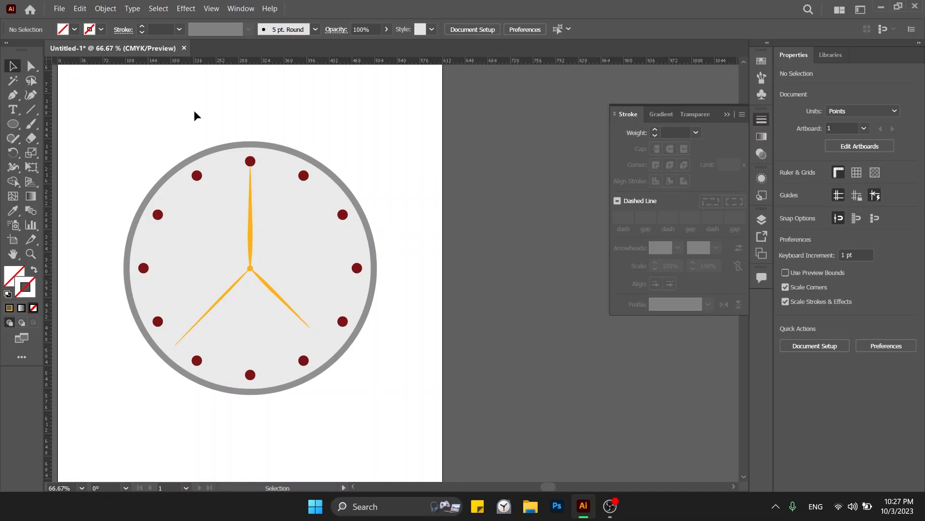
Group all parts of the clock and move the group off the artboard to its left side.
drag(94, 138, 385, 382)
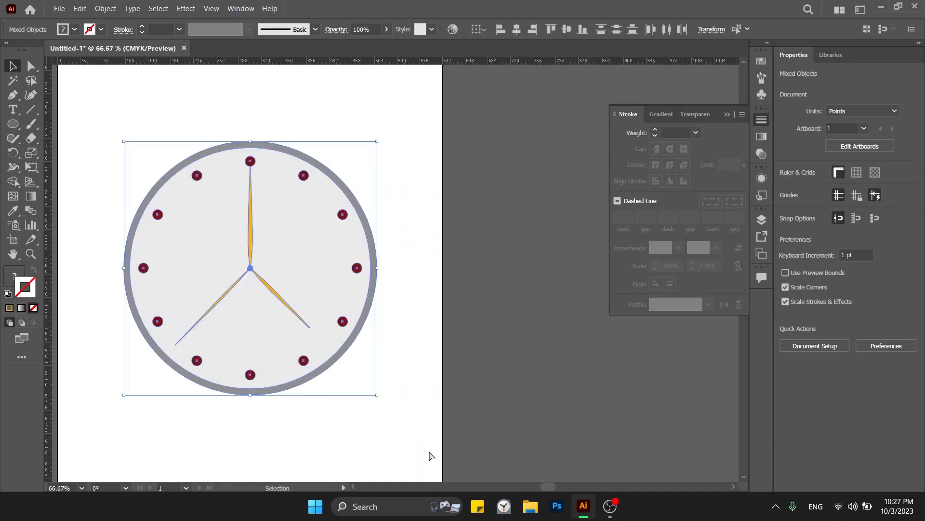
key(ctrl+minus)
key(ctrl+minus)
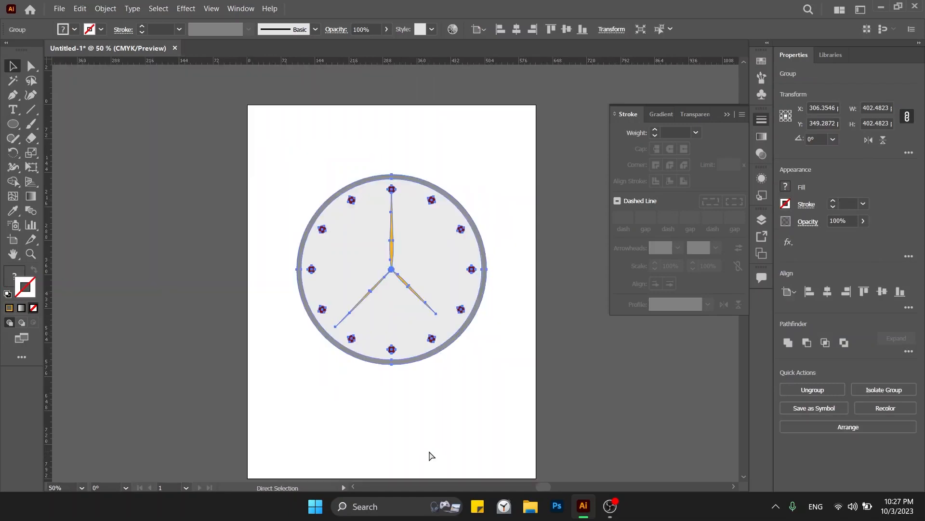
drag(368, 290, 222, 297)
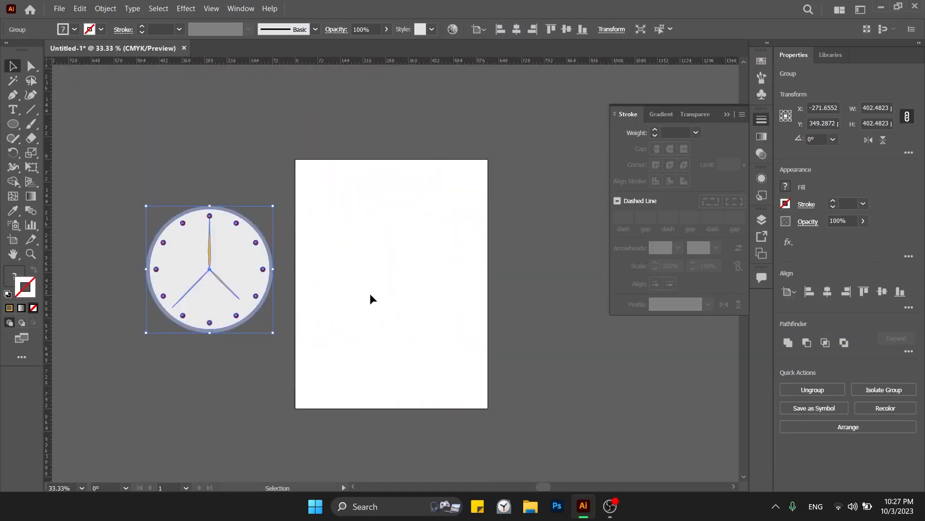
click(405, 295)
Examine the clock group's background circles in isolation and return to the empty artboard.
key(ctrl+plus)
scroll(386, 292, right, 2)
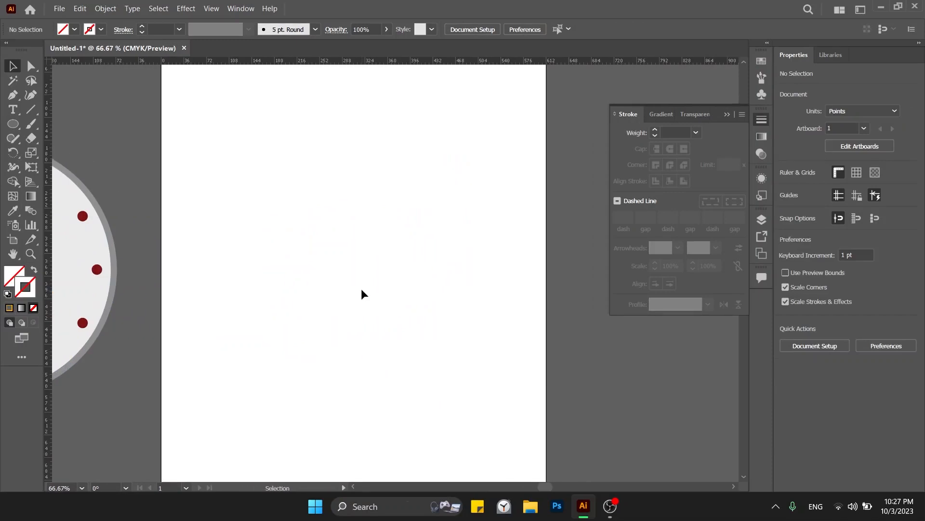
scroll(362, 293, right, 2)
key(l)
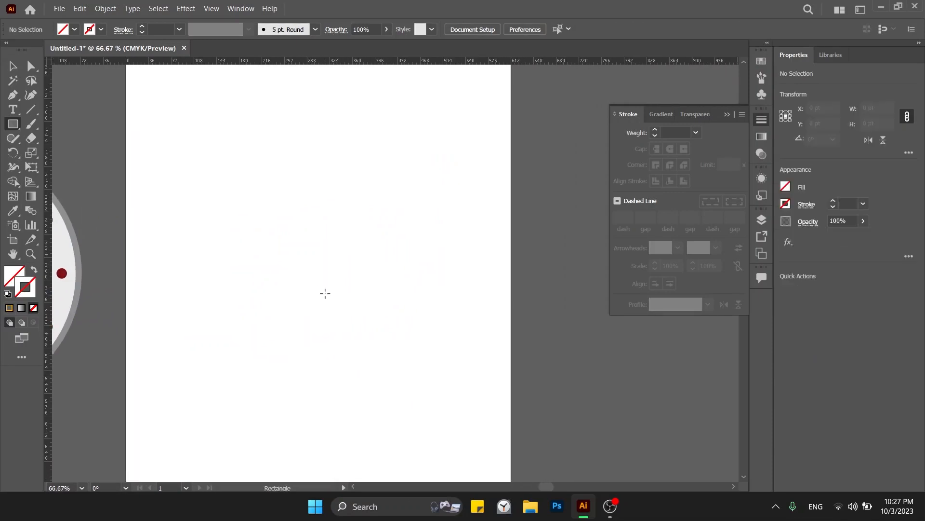
key(v)
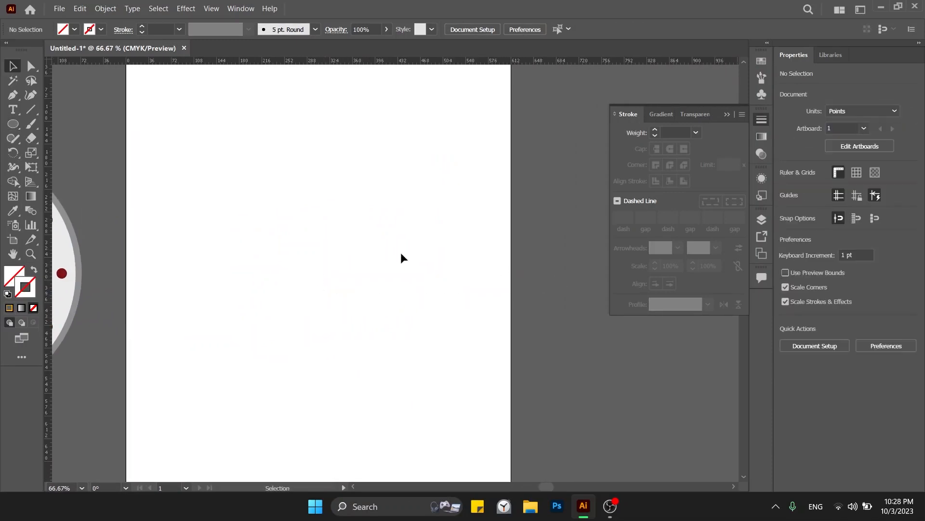
scroll(386, 284, left, 15)
click(366, 303)
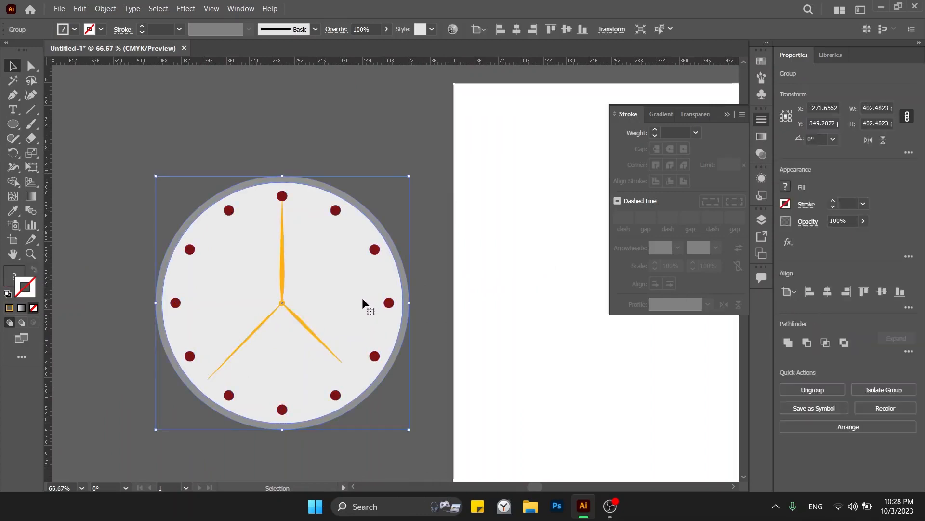
double_click(363, 299)
click(406, 284)
click(435, 270)
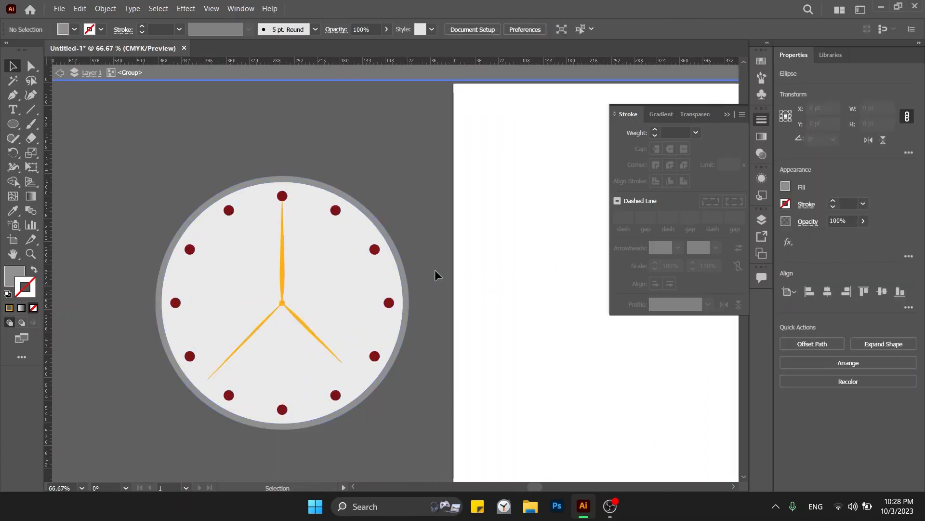
double_click(417, 270)
drag(416, 270, 184, 274)
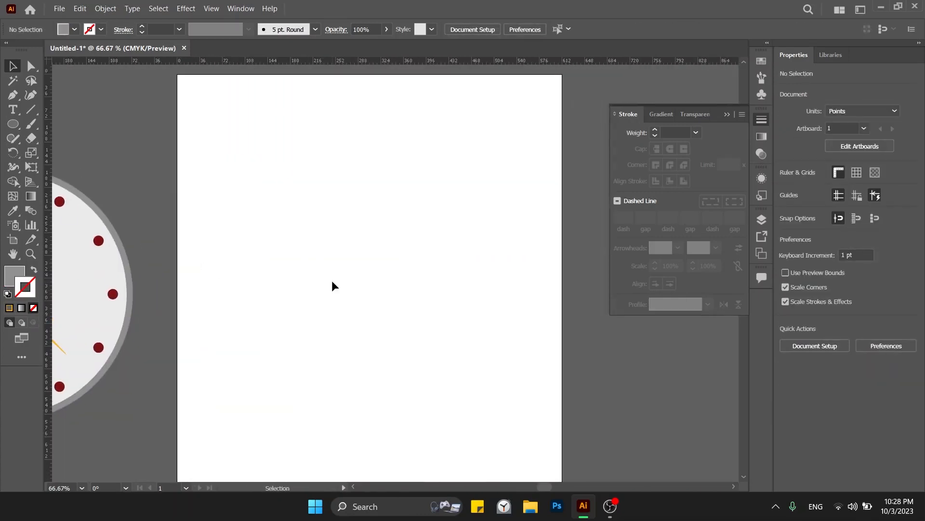
Draw a circle about 219 pt in diameter near the artboard's middle and fill it with the clock face's light gray.
key(l)
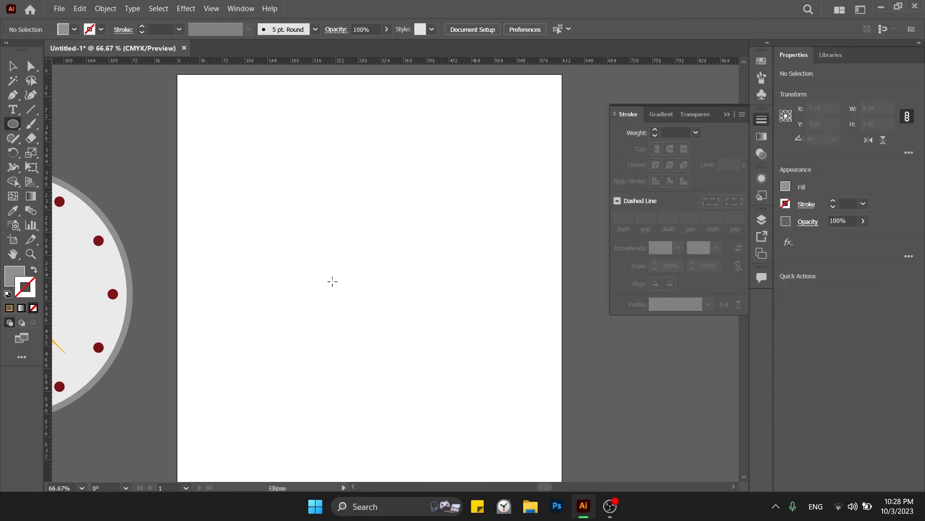
drag(316, 227, 384, 279)
key(v)
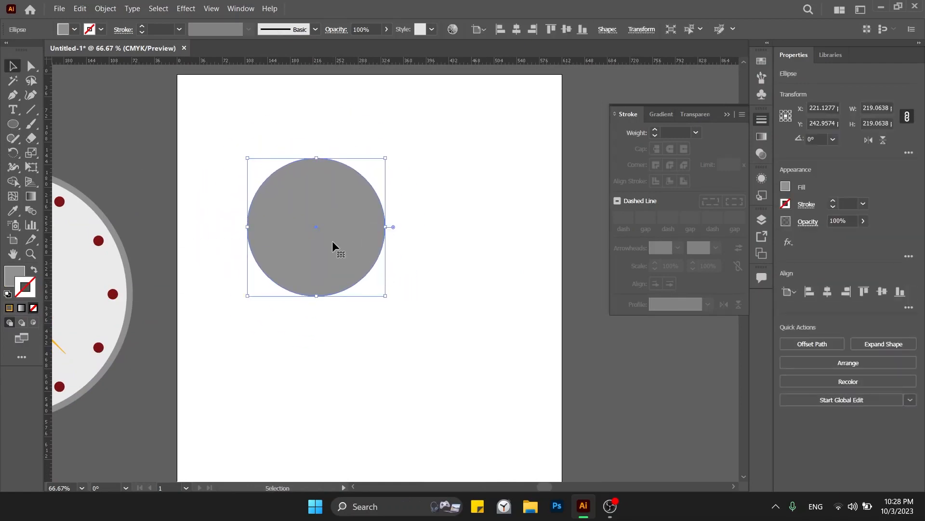
drag(331, 241, 399, 285)
key(i)
click(73, 267)
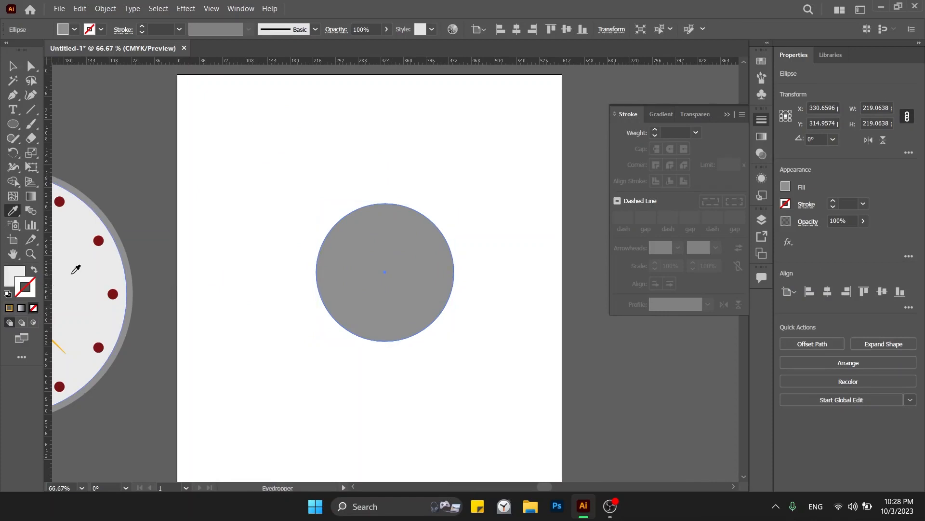
key(v)
Offset the circle's path outward by 10 pt with miter joins and a miter limit of 4.
click(106, 9)
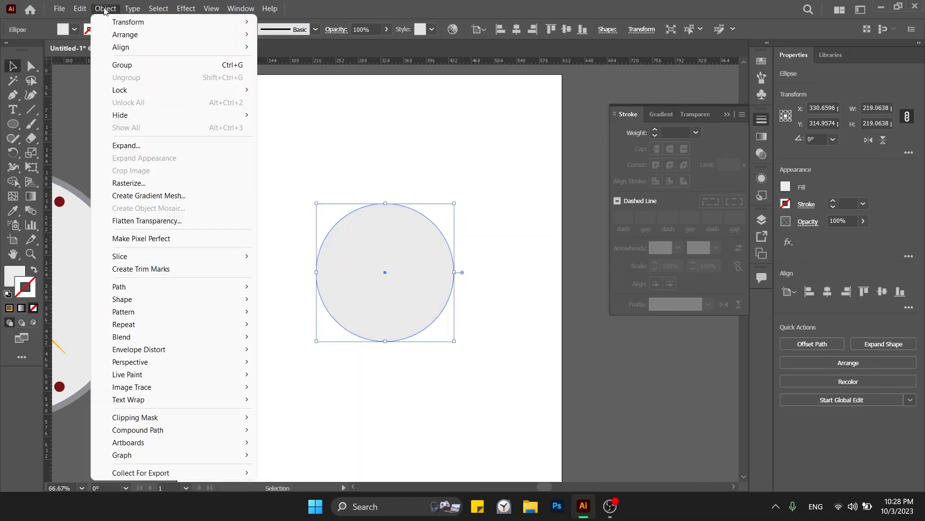
mouse_move(256, 288)
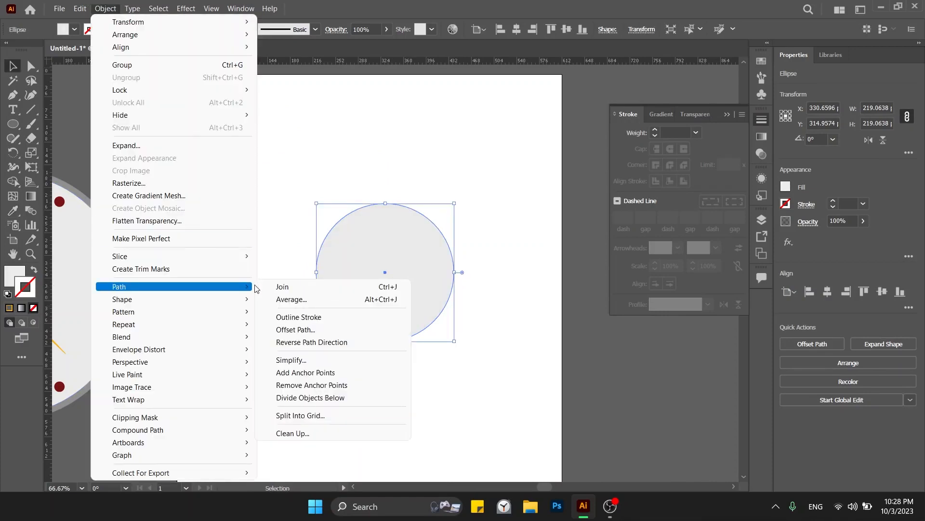
click(319, 330)
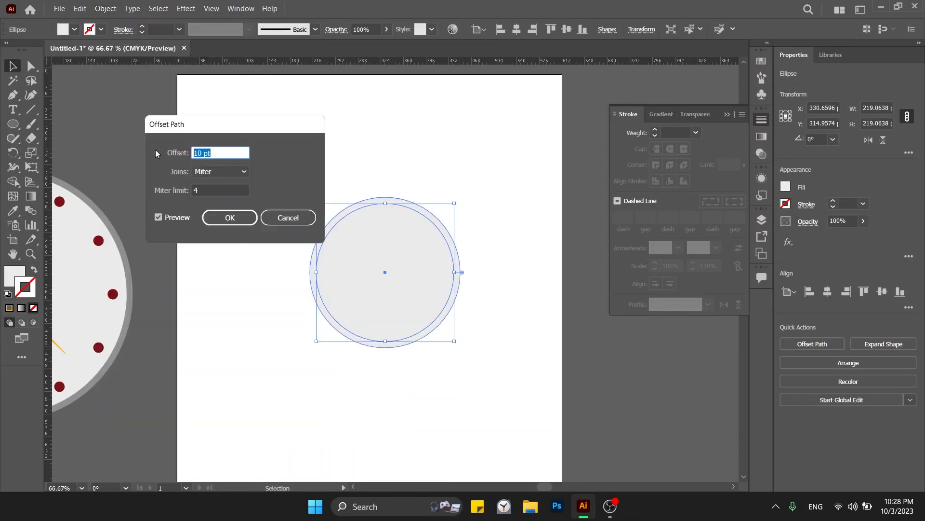
key(shift+Up)
key(shift+Up)
key(shift+Up)
key(shift+Up)
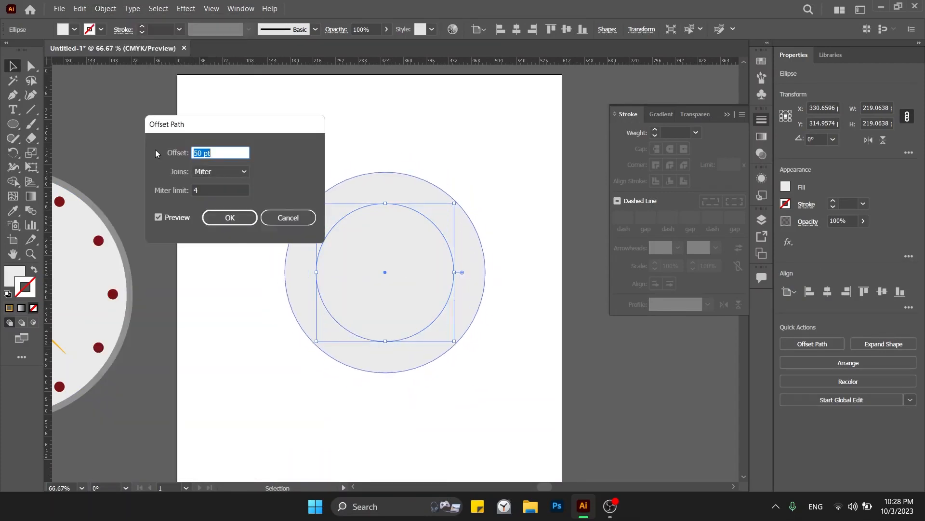
key(shift+Down)
key(shift+Down)
key(shift+Down)
key(shift+Down)
key(shift+Down)
key(shift+Down)
key(shift+Down)
key(shift+Down)
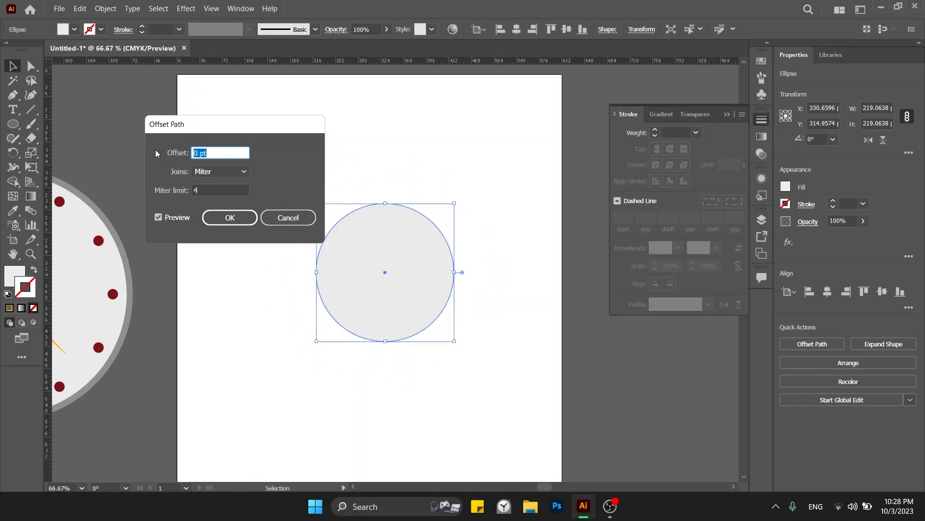
key(shift+Up)
key(shift+Up)
key(shift+Up)
key(shift+Up)
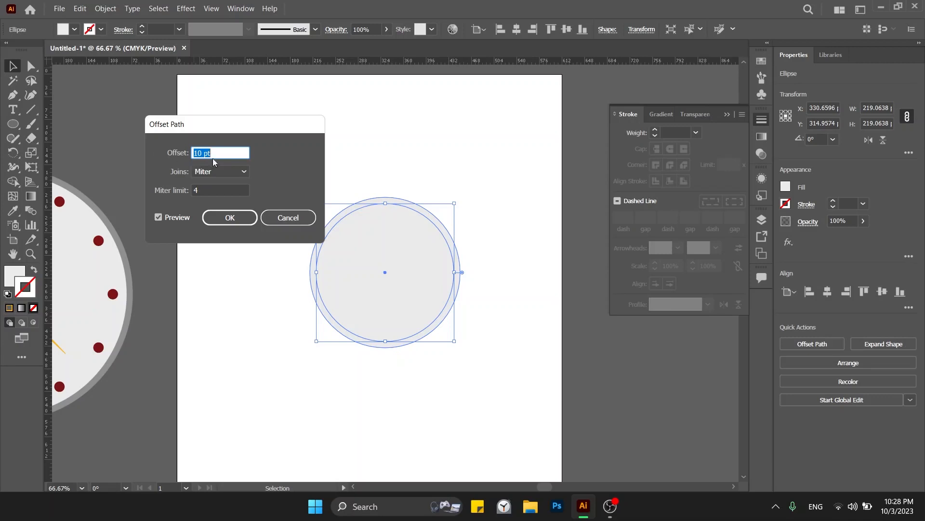
click(230, 217)
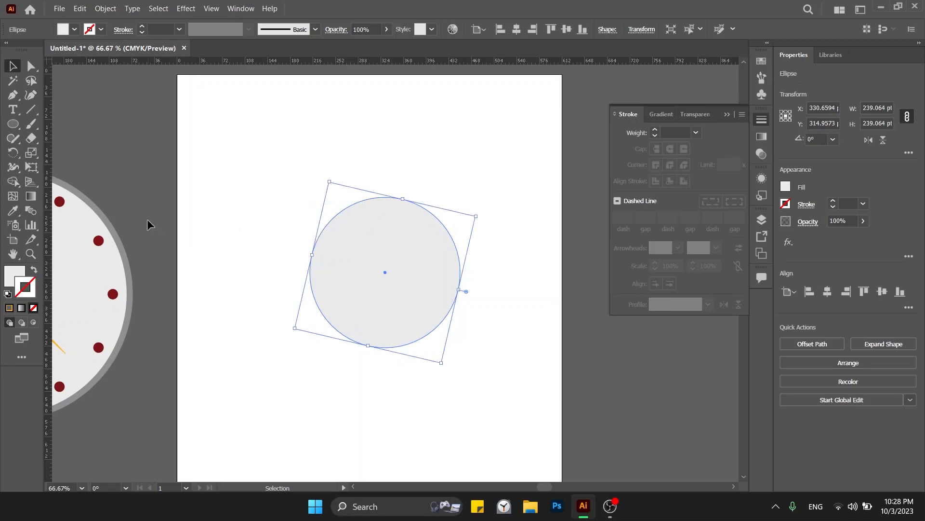
Fill the larger offset circle behind the light gray face with crimson #af2049.
double_click(14, 276)
click(484, 224)
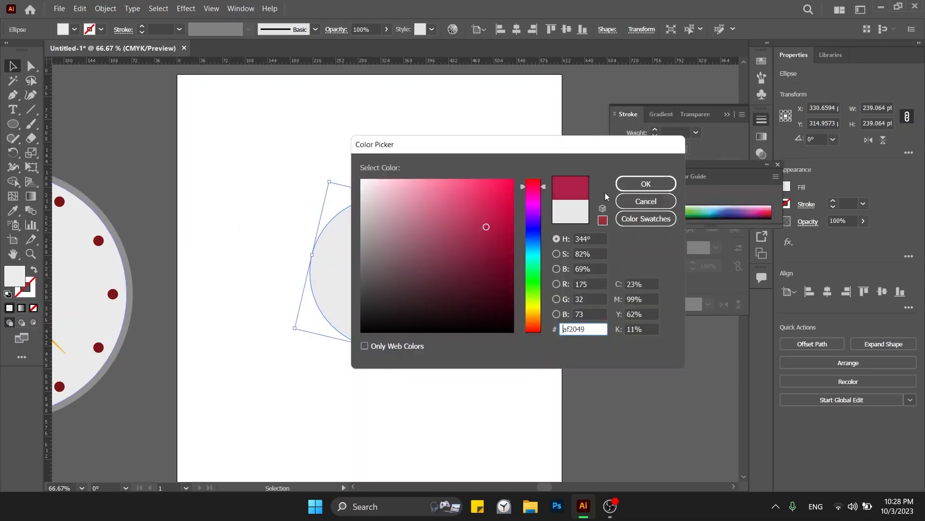
click(646, 184)
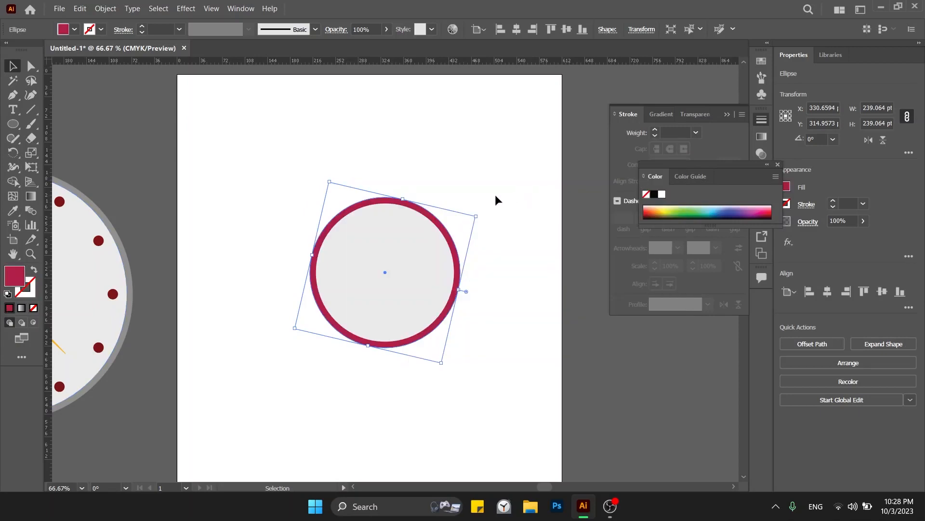
click(497, 174)
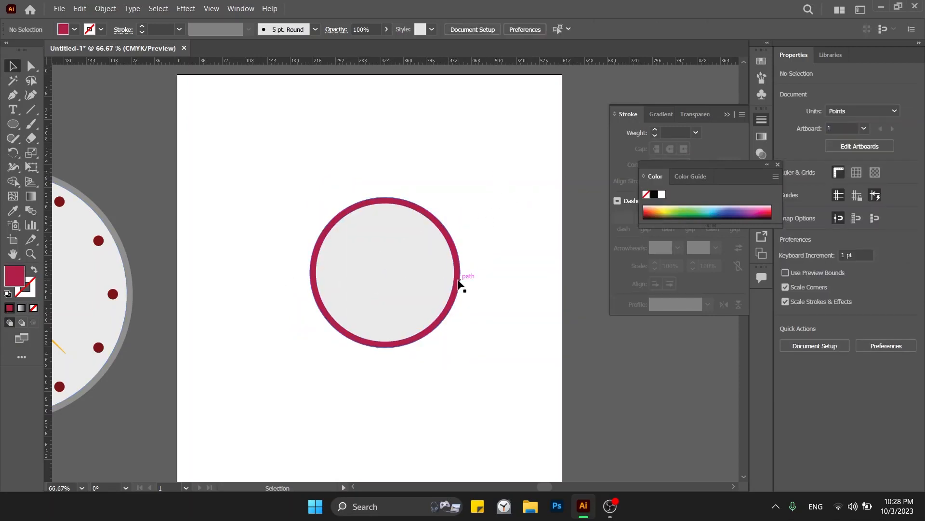
Delete both circles and draw a new crimson circle about 244 pt in diameter near the artboard's middle.
click(359, 290)
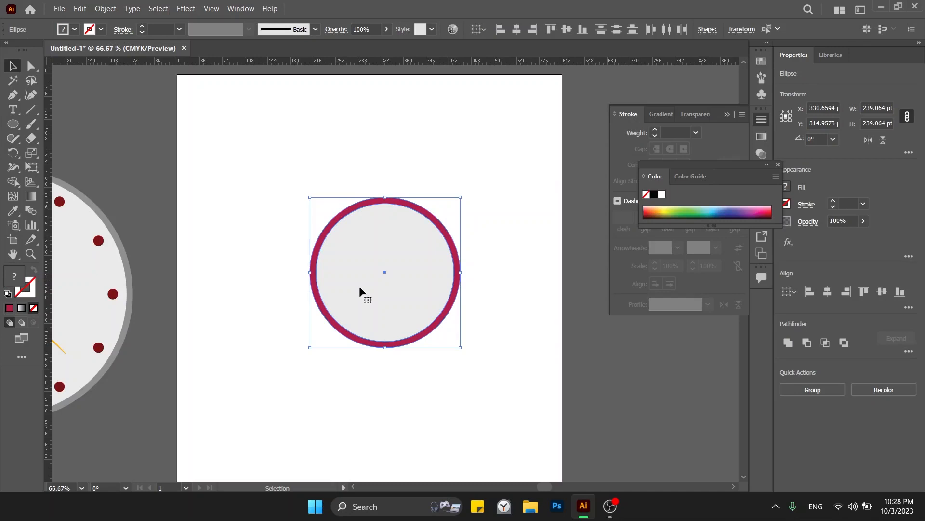
key(Delete)
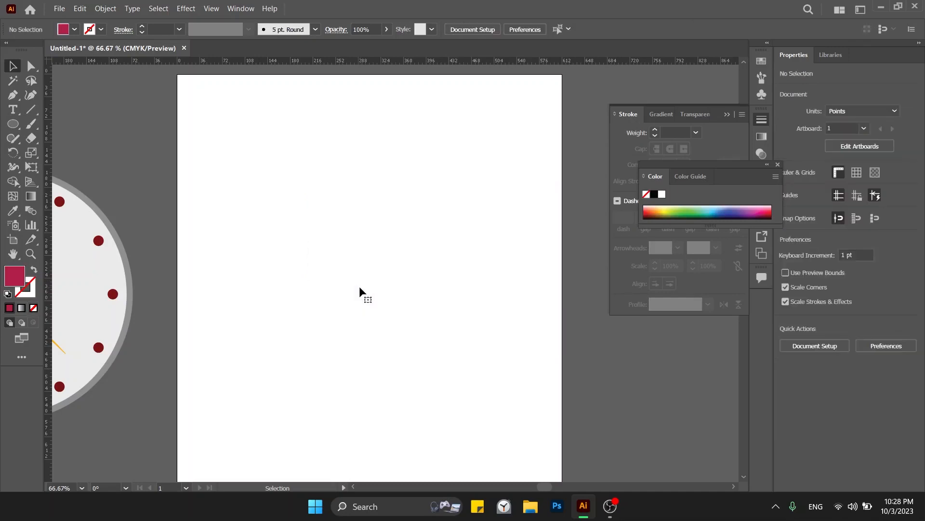
drag(360, 286, 278, 286)
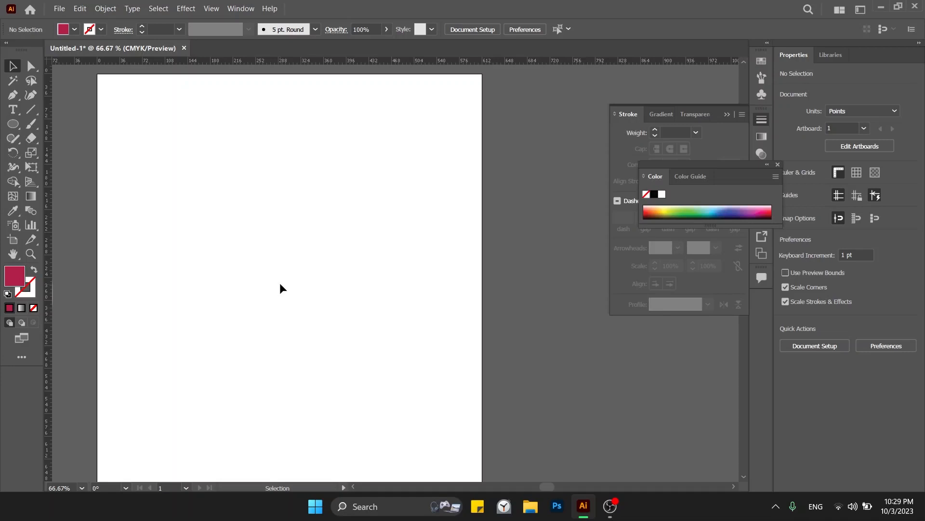
key(l)
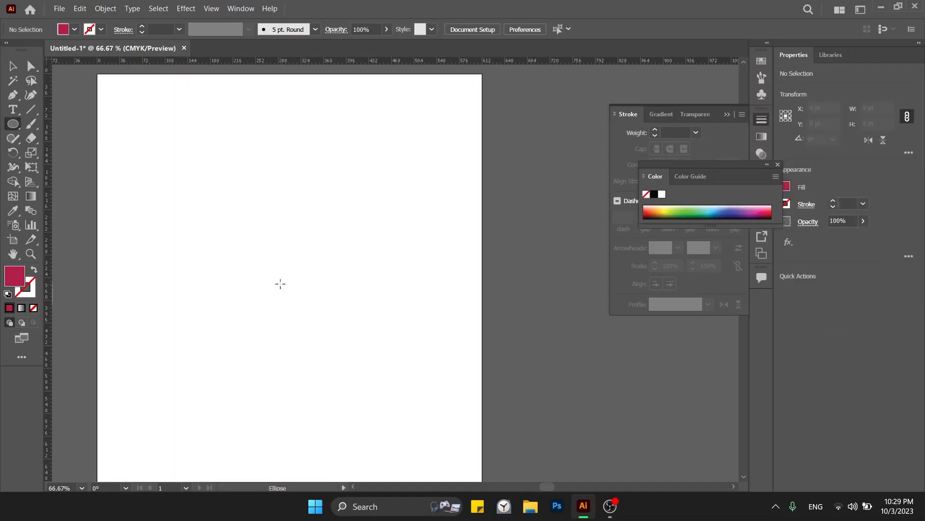
drag(227, 195, 381, 304)
key(v)
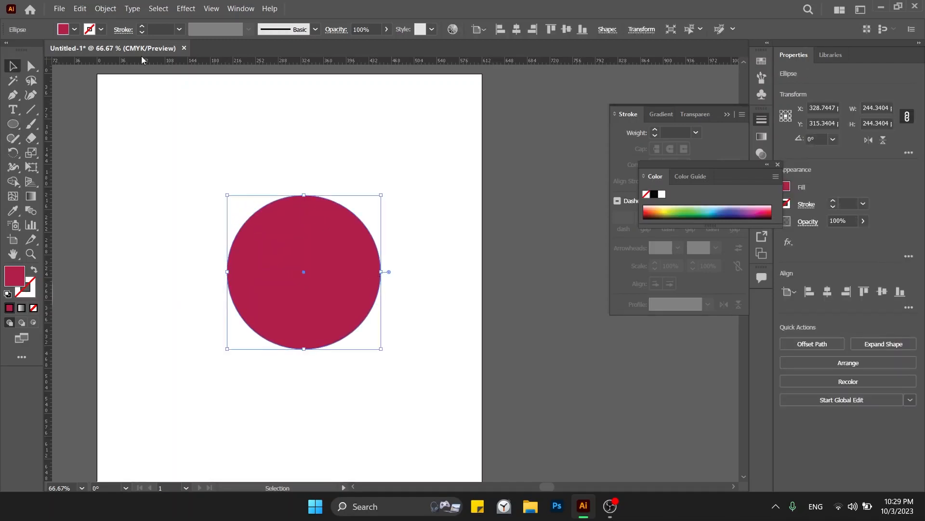
Offset the crimson circle's path inward by -20 pt with miter joins and a miter limit of 4.
click(106, 8)
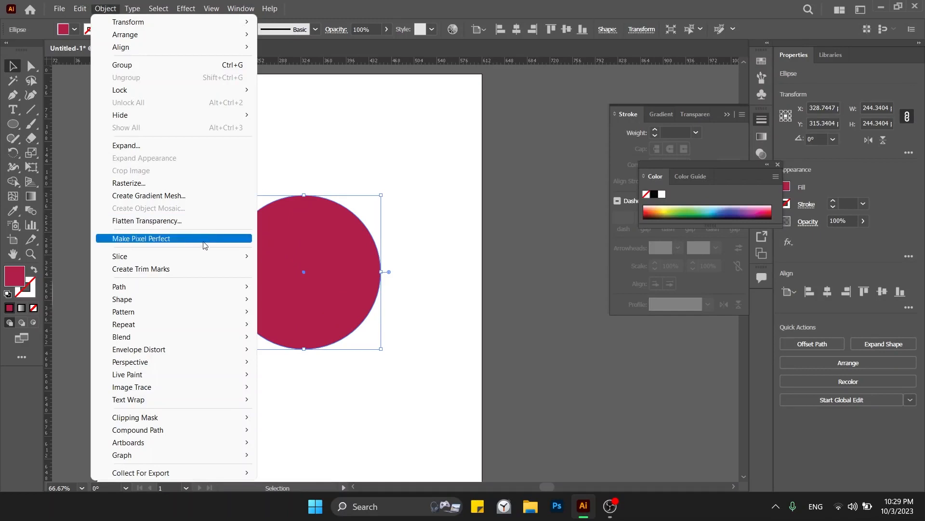
mouse_move(209, 287)
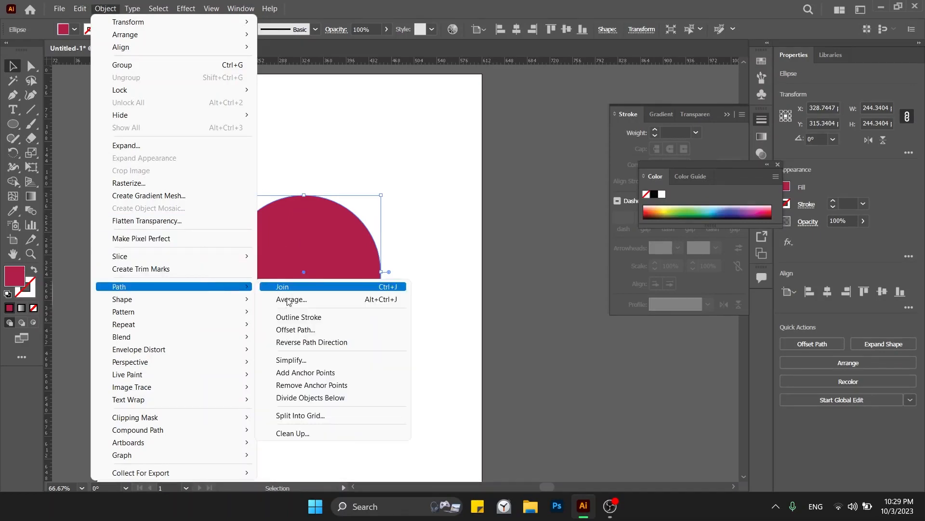
click(308, 332)
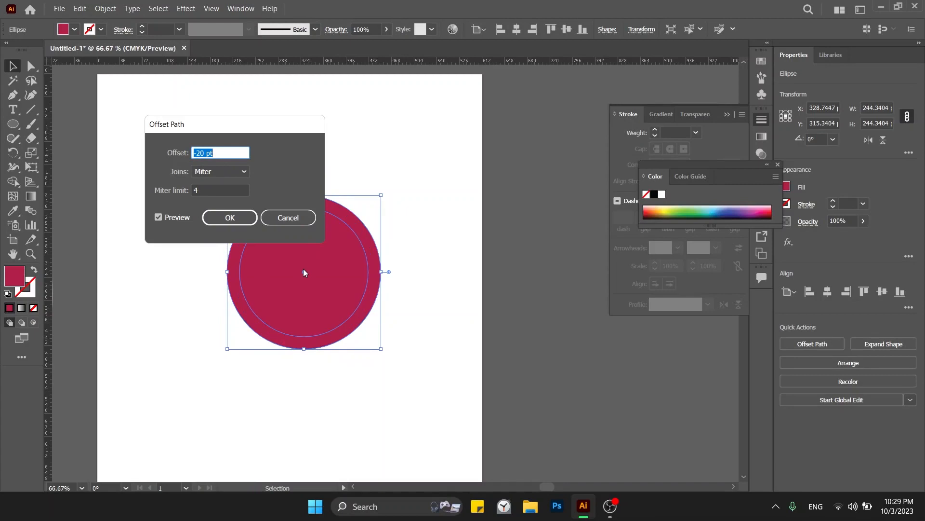
key(Return)
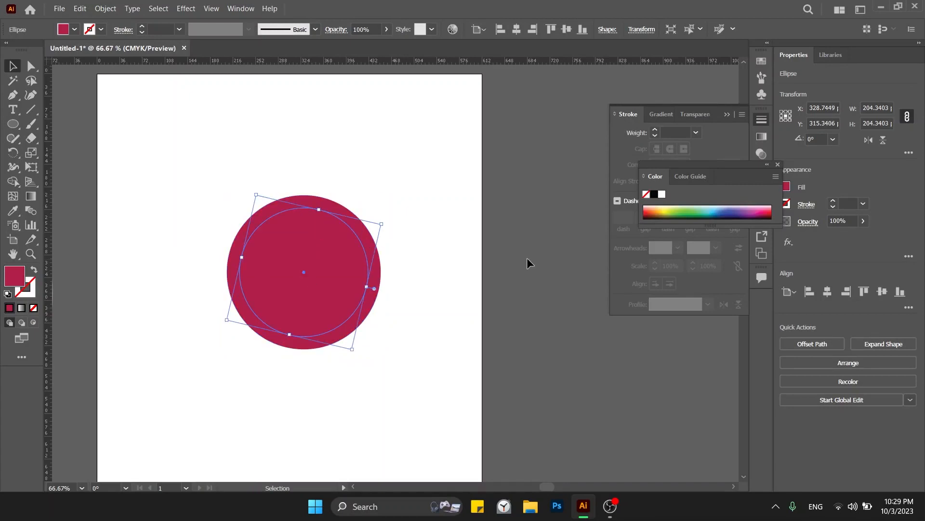
Fill the inner offset circle with the artboard's white using the Eyedropper.
key(i)
click(467, 262)
key(v)
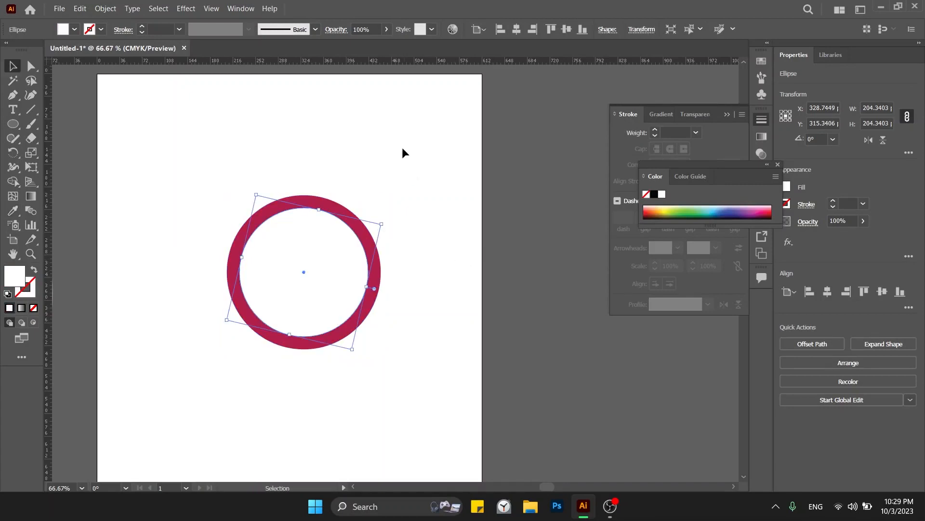
Cut the white inner circle out of the crimson one with Shape Builder to leave a hollow ring.
drag(402, 146, 249, 306)
click(413, 289)
drag(411, 289, 278, 315)
key(shift+m)
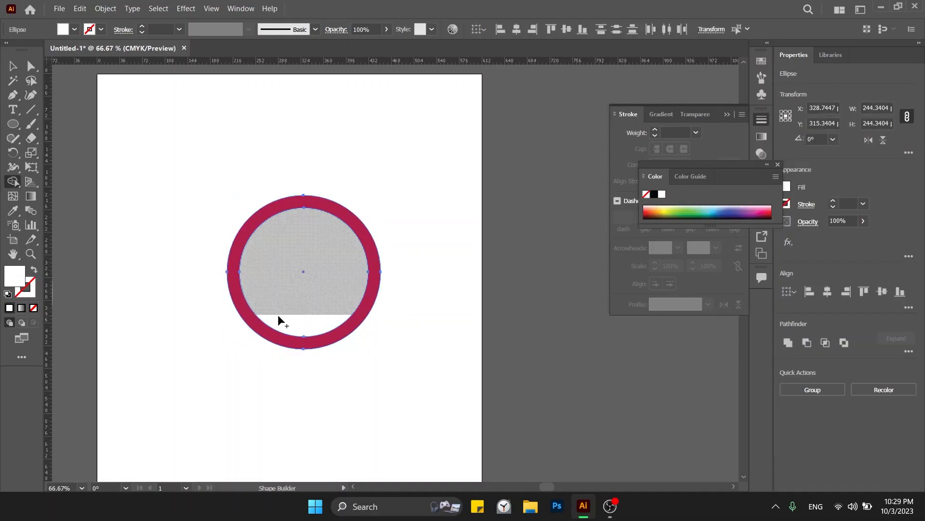
alt+click(278, 316)
key(v)
click(388, 320)
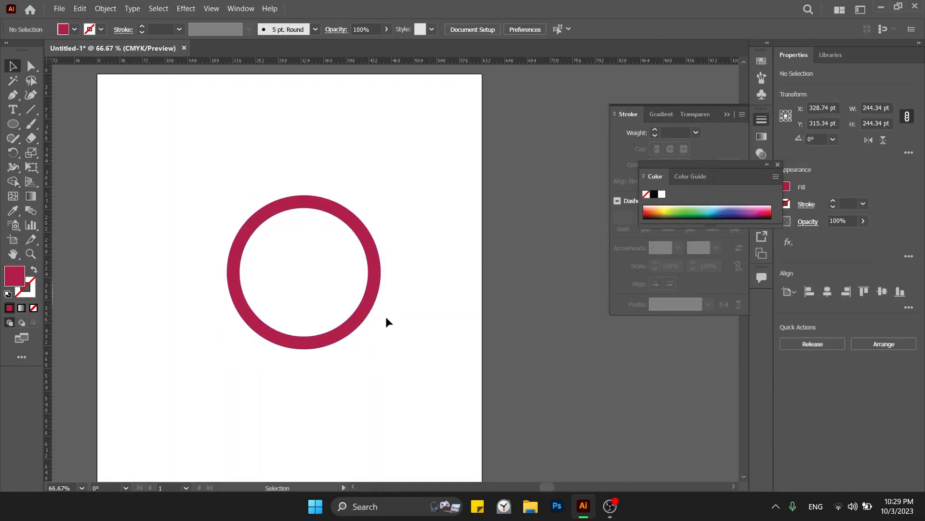
Move the ring across the artboard's edge to check its hollow center, and delete the ring.
drag(364, 315, 506, 350)
click(552, 293)
drag(509, 289, 485, 314)
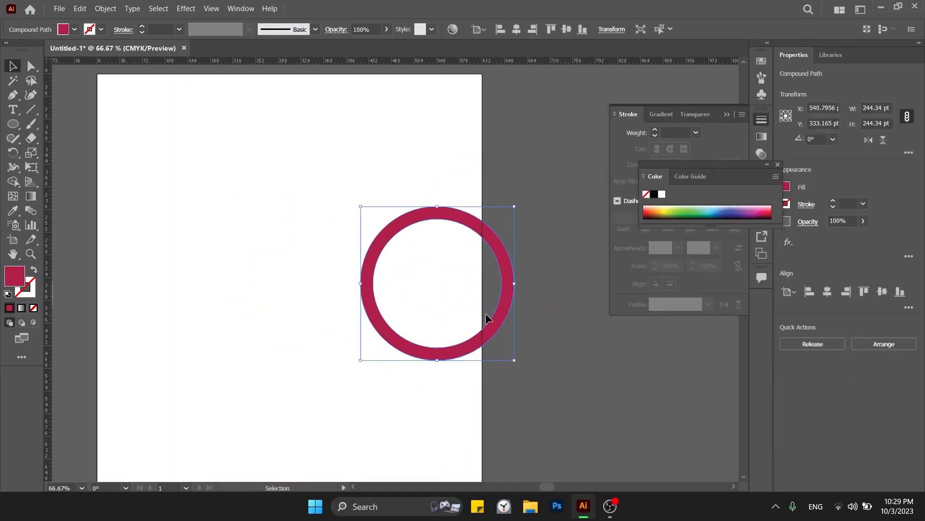
drag(487, 313, 322, 324)
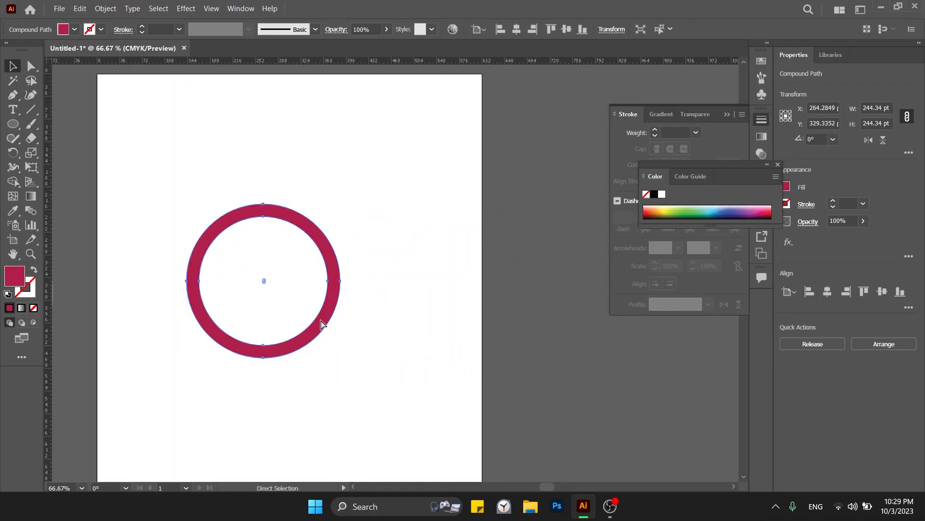
key(ctrl+z)
key(Delete)
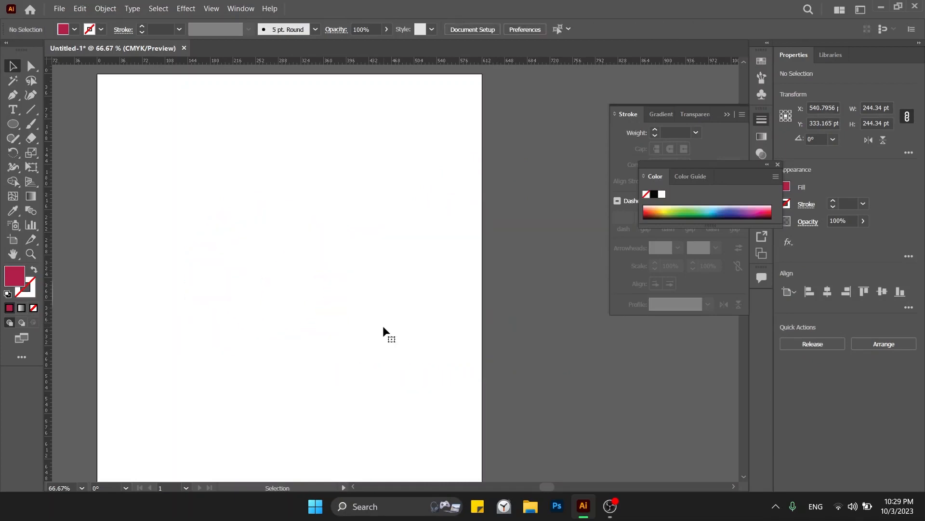
Build a row of three overlapping, progressively smaller crimson circles, the first about 129 pt and the second about 92 pt in diameter.
key(l)
drag(139, 193, 255, 254)
key(v)
click(288, 295)
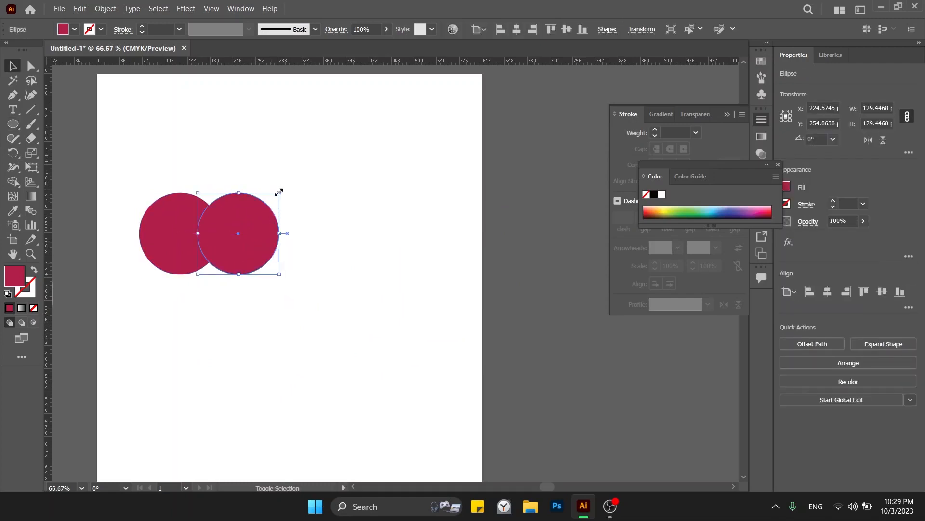
drag(279, 192, 268, 204)
click(291, 210)
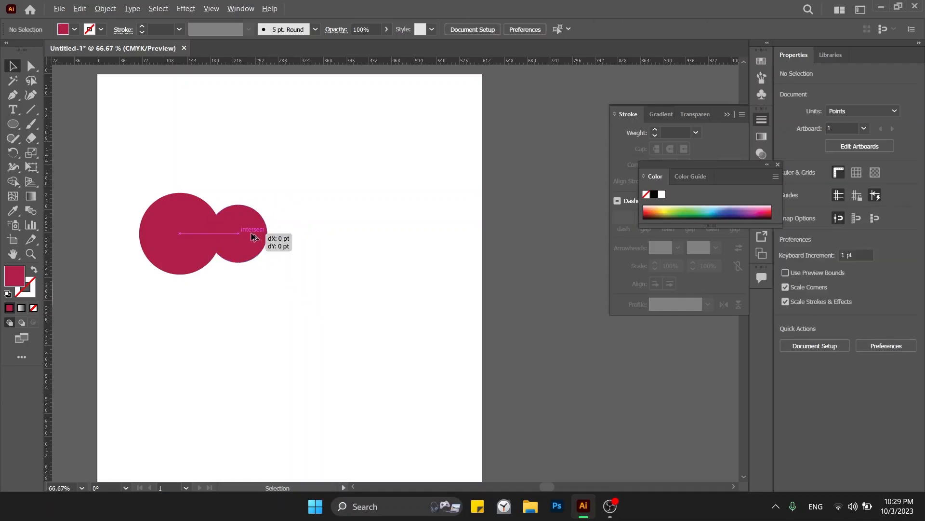
drag(252, 236, 294, 236)
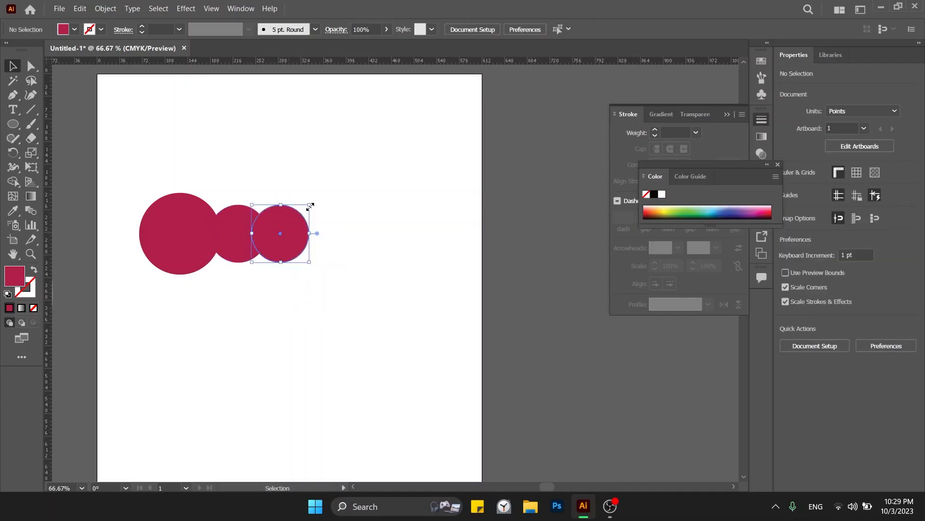
drag(310, 206, 301, 214)
click(326, 174)
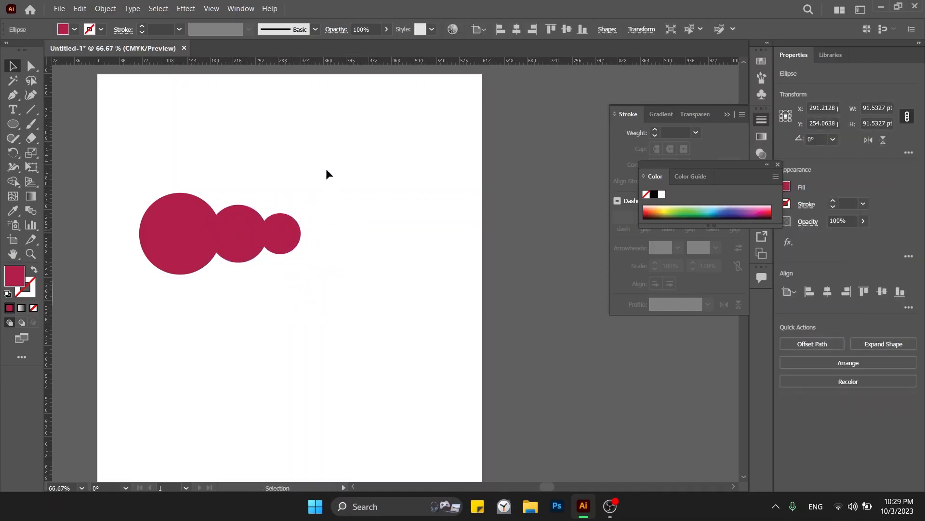
Duplicate the row of three circles, rotate the copy to 270°, and stand it on the original row's smallest circle.
drag(326, 174, 371, 260)
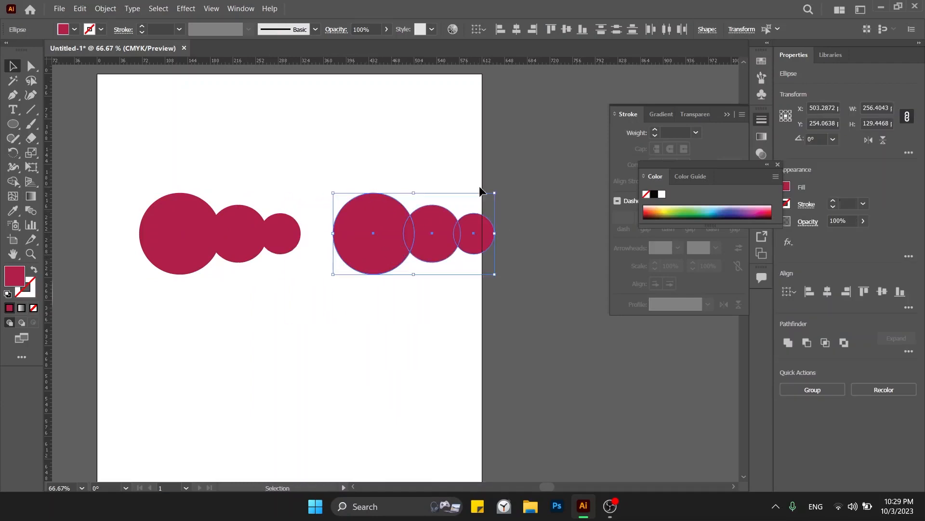
click(499, 186)
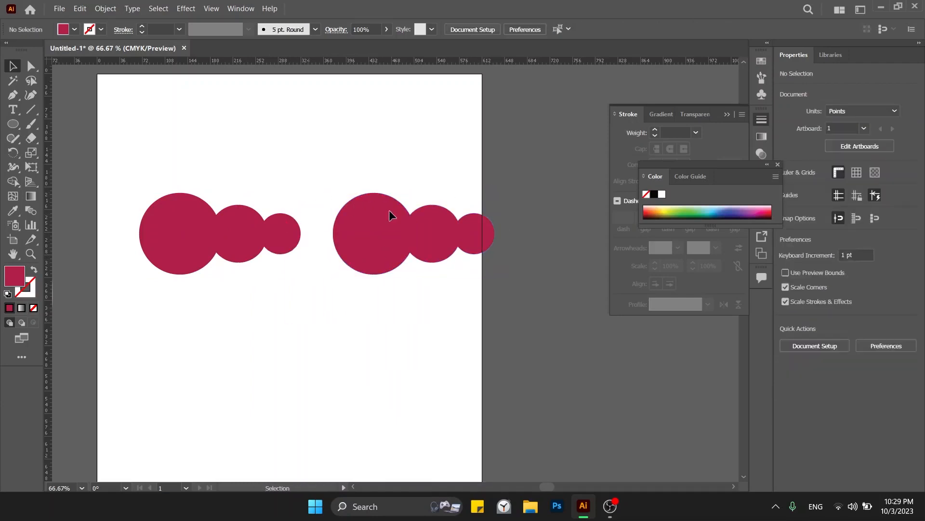
drag(309, 191, 295, 213)
click(366, 227)
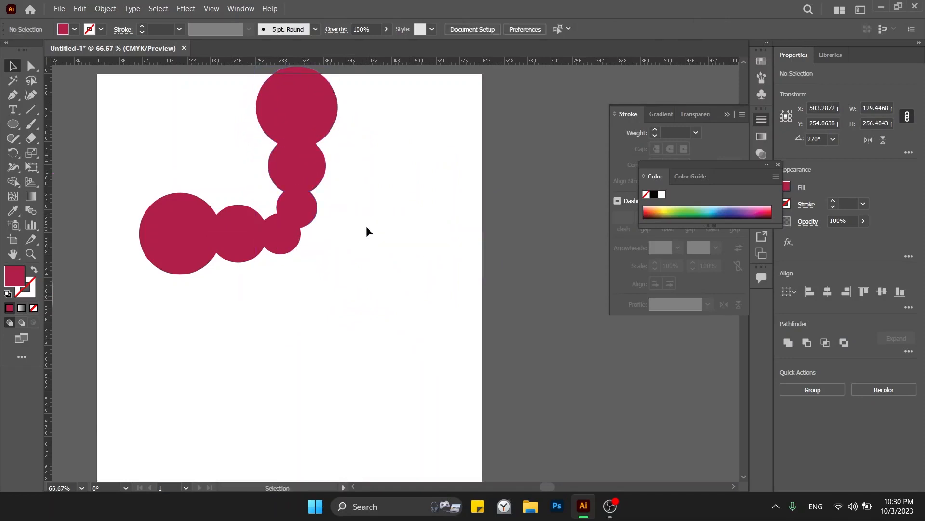
Move all six circles down to the artboard's middle and unite them into one shape.
drag(366, 82, 128, 366)
drag(205, 233, 204, 332)
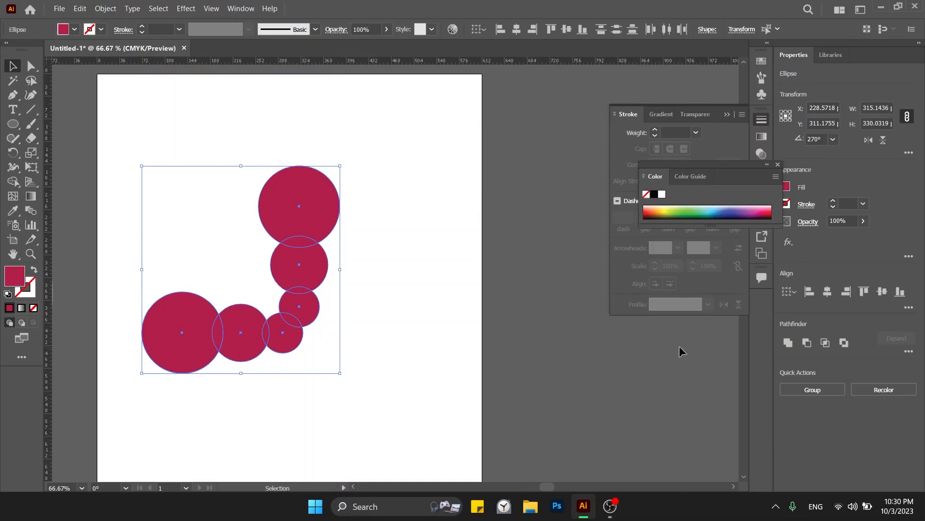
click(788, 342)
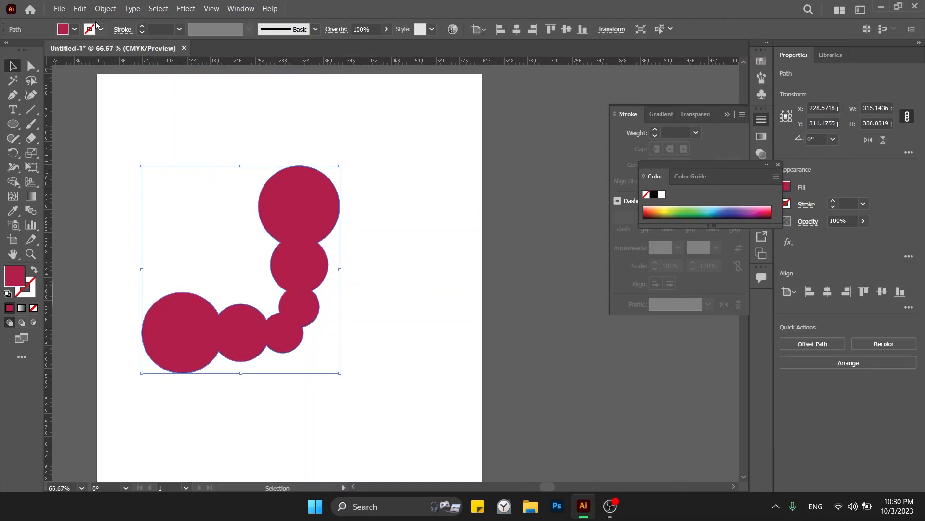
Offset the united shape's path outward by 20 pt with miter joins and a miter limit of 4.
click(102, 9)
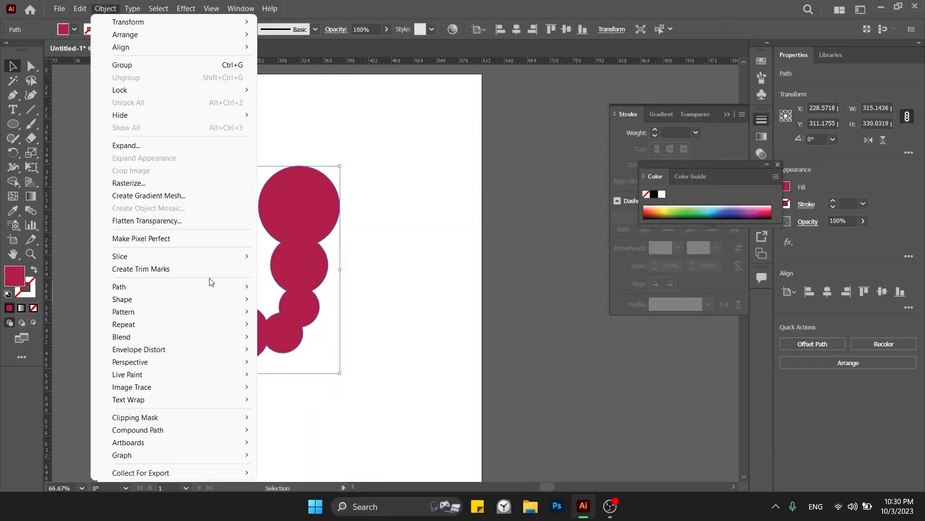
mouse_move(241, 288)
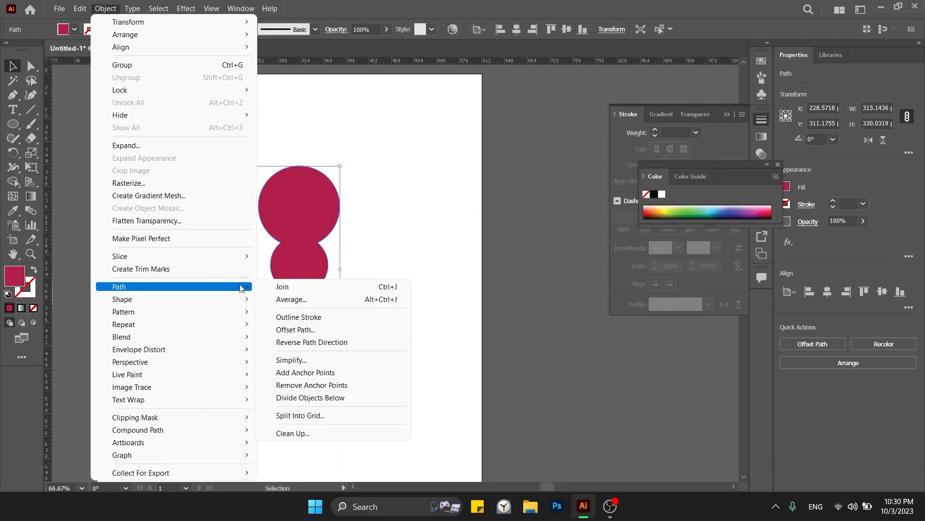
click(295, 329)
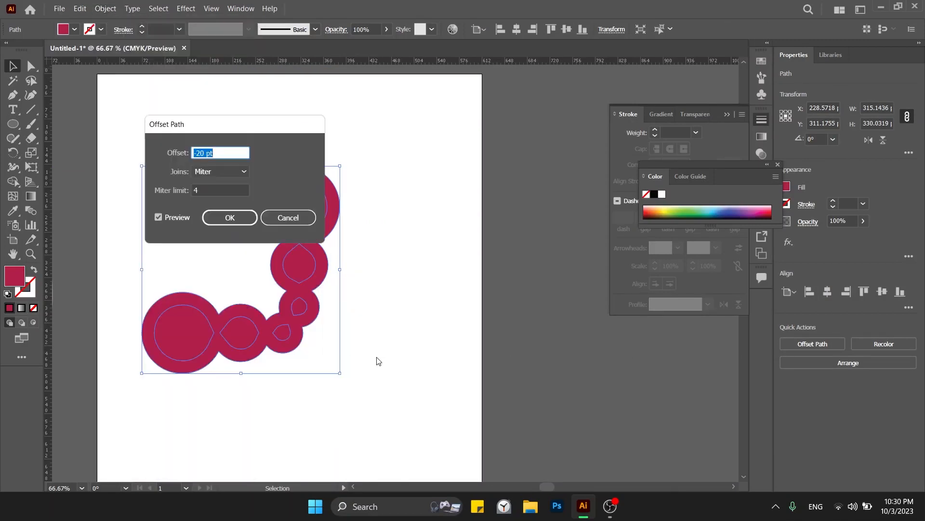
key(shift+Up)
key(shift+Up)
key(shift+Up)
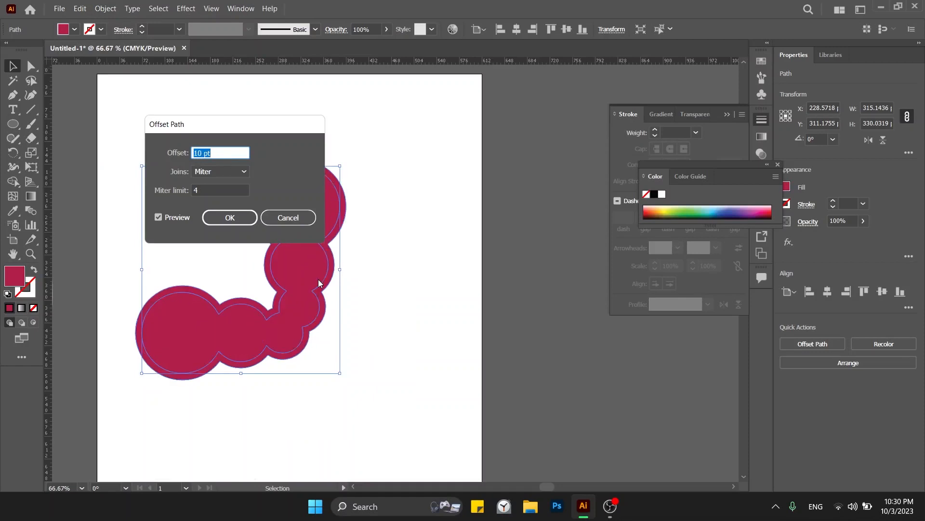
key(shift+Up)
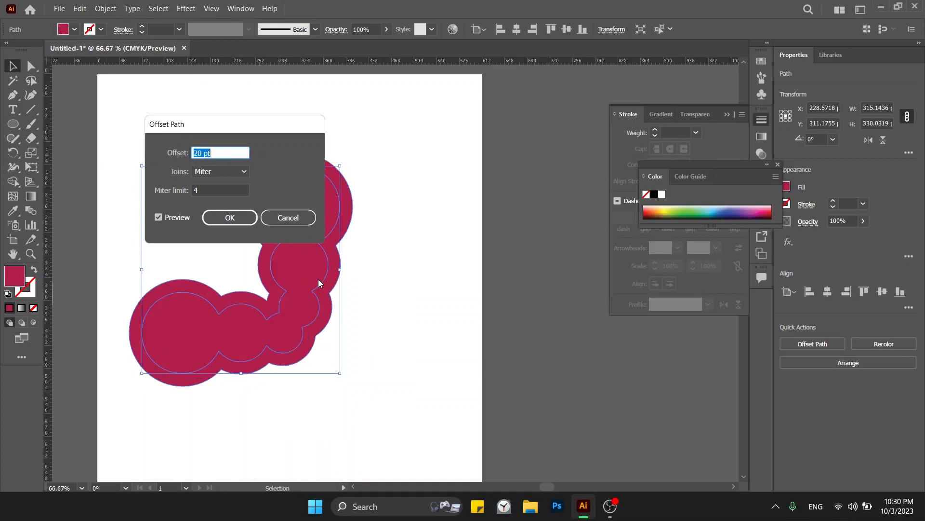
key(Return)
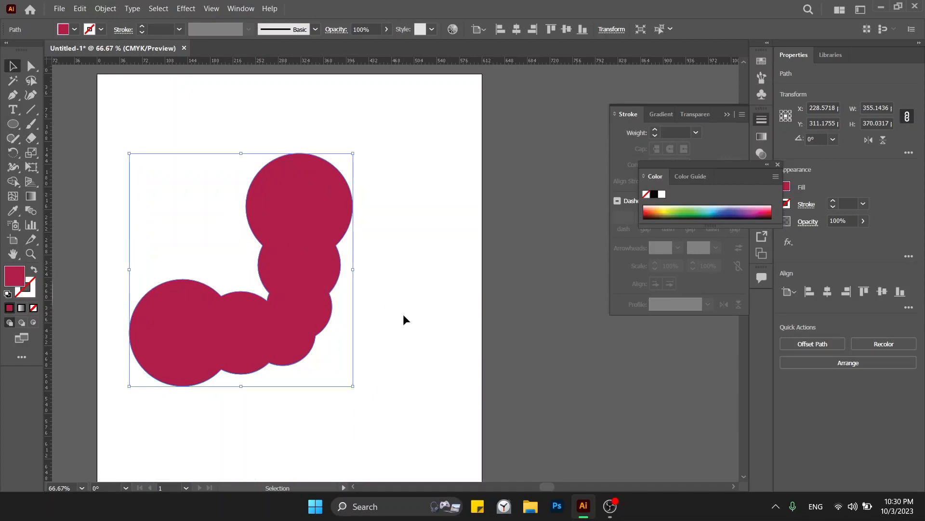
Select the original inner shape and fill it with the artboard's white using the Eyedropper.
click(403, 314)
drag(300, 258, 434, 332)
key(ctrl+z)
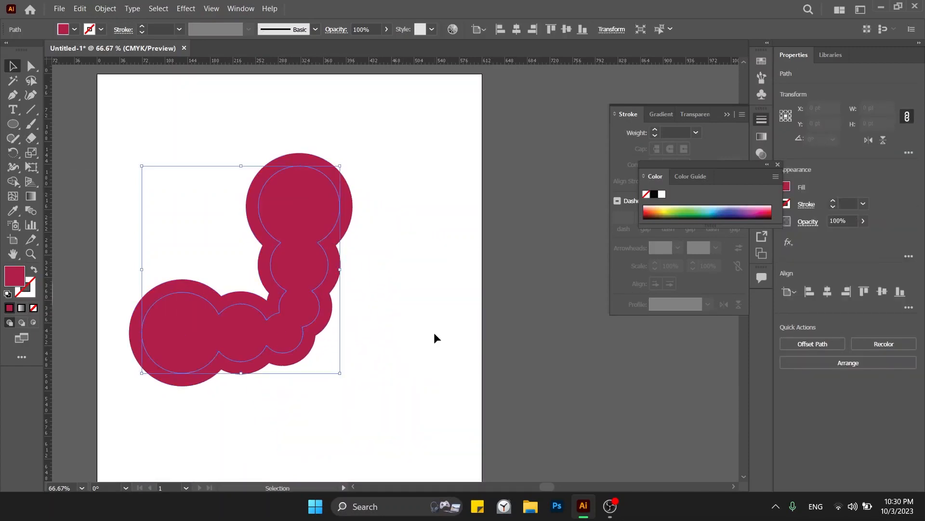
key(i)
click(434, 332)
key(v)
Combine the white inner shape and red outer shape into a compound path and move the hollow outline toward the artboard's right side.
key(ctrl+a)
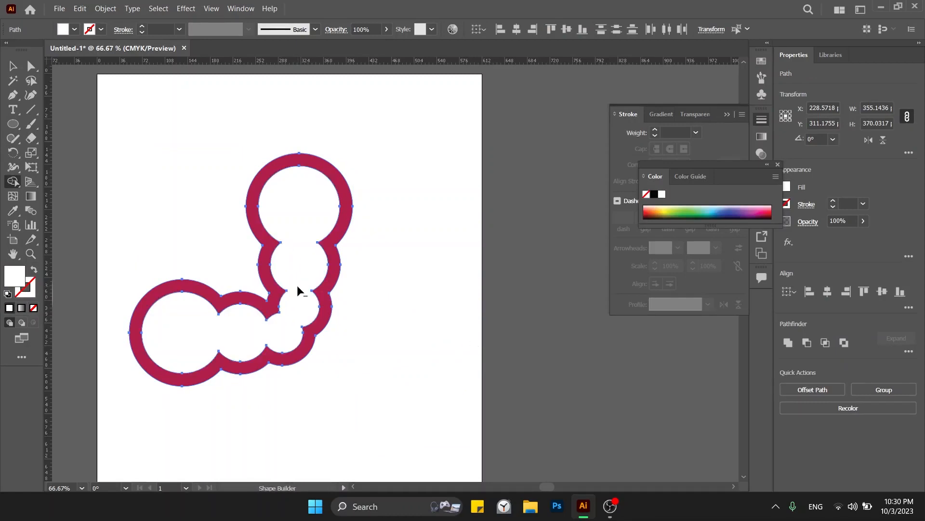
key(ctrl+8)
click(429, 313)
drag(260, 276, 367, 268)
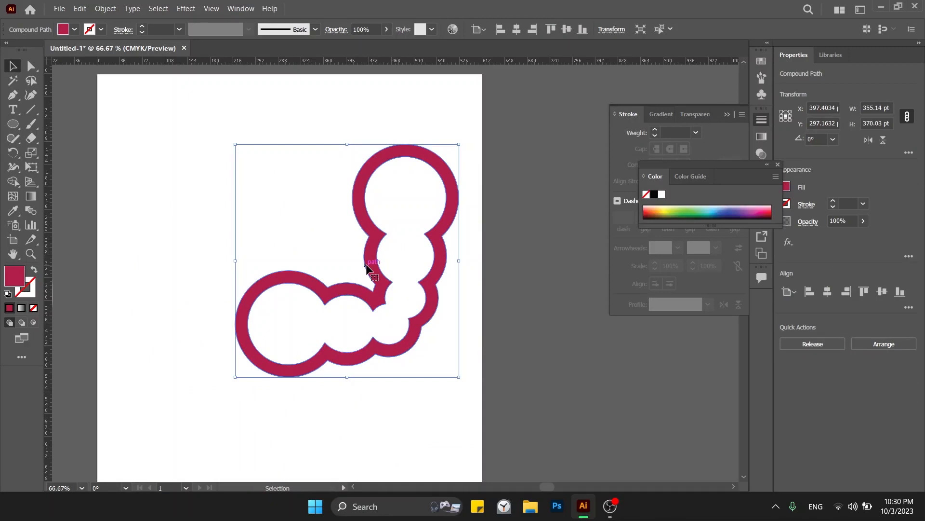
Duplicate the hollow outline to its left and flip the copy horizontally to make a mirrored pair.
key(ctrl+minus)
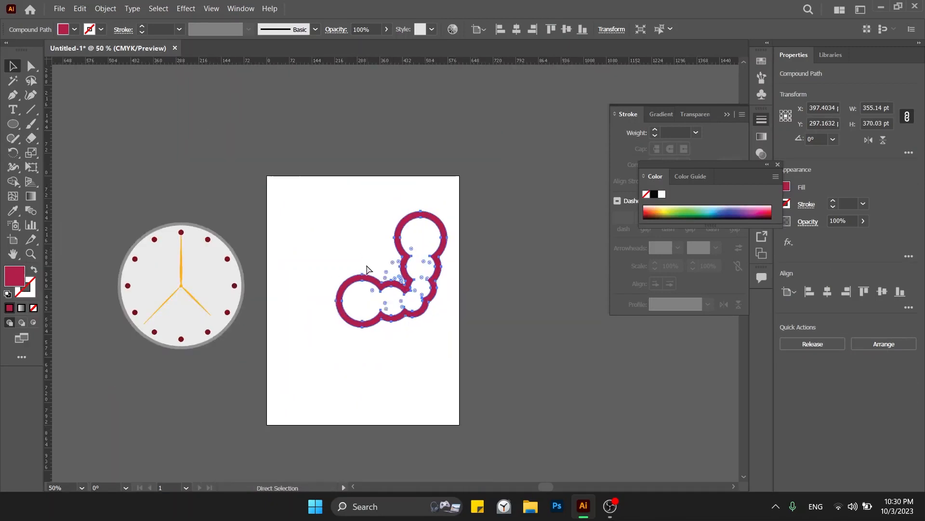
drag(379, 283, 230, 278)
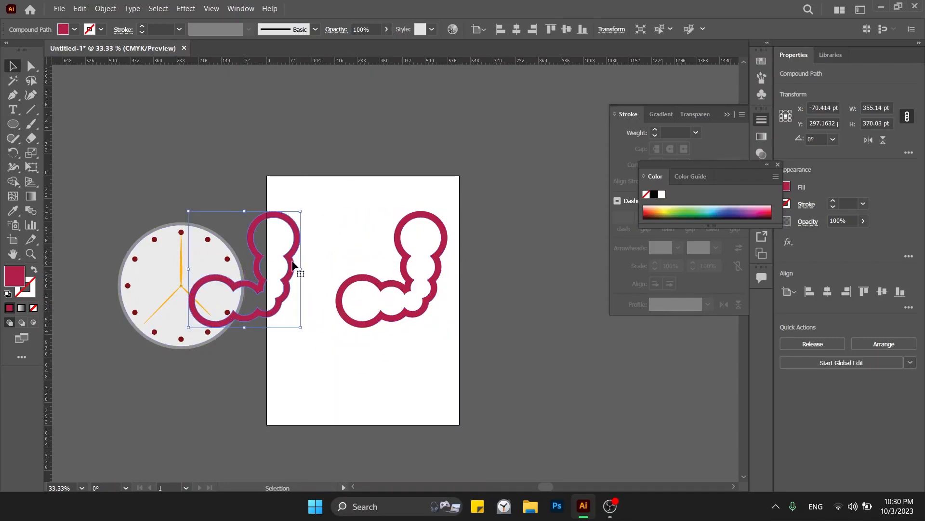
click(869, 141)
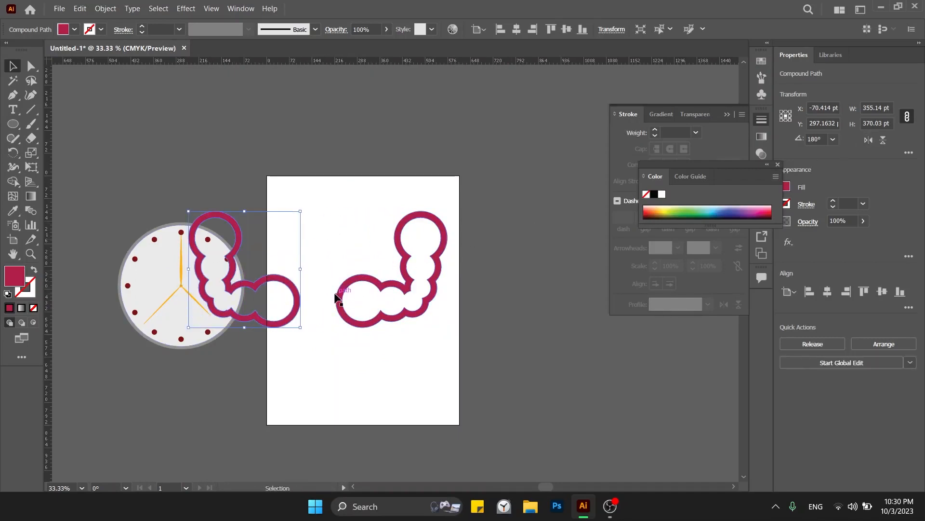
Select both mirrored outlines and scale them down proportionally so the pair sits centered within the artboard.
shift+click(339, 299)
click(363, 298)
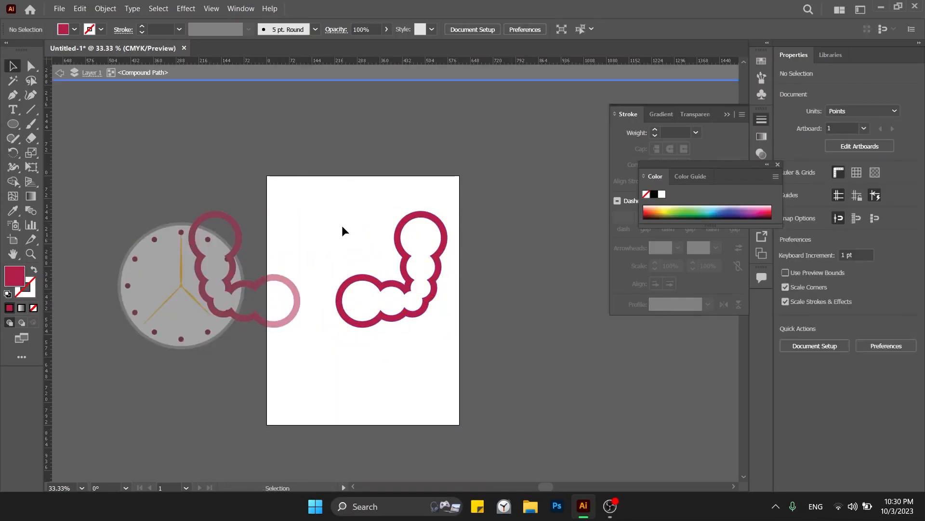
drag(265, 263, 401, 332)
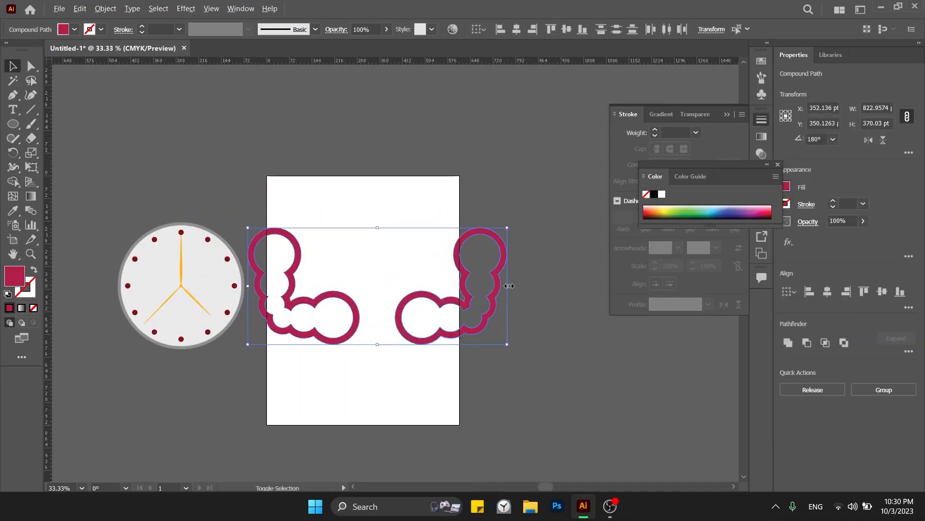
drag(506, 286, 387, 289)
key(a)
key(ctrl+plus)
key(ctrl+plus)
key(ctrl+plus)
click(397, 237)
key(m)
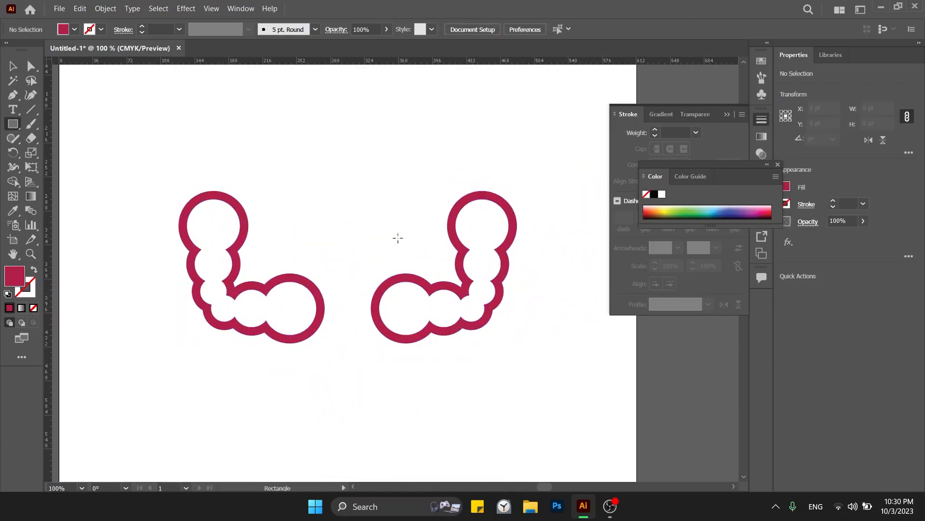
drag(344, 201, 382, 239)
key(ctrl+z)
Draw a red circle about 112 pt in diameter and center it horizontally between the two mirrored outlines.
key(l)
drag(308, 169, 413, 274)
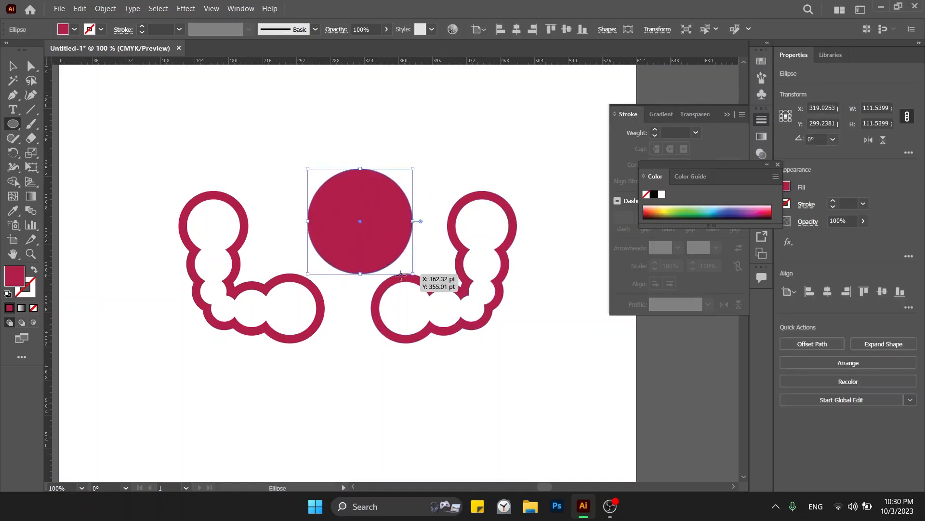
key(v)
drag(367, 248, 356, 254)
Duplicate the red circle directly below the mirrored outlines and enlarge the copy as a body, leaving nothing selected.
scroll(355, 253, down, 4)
key(ctrl+minus)
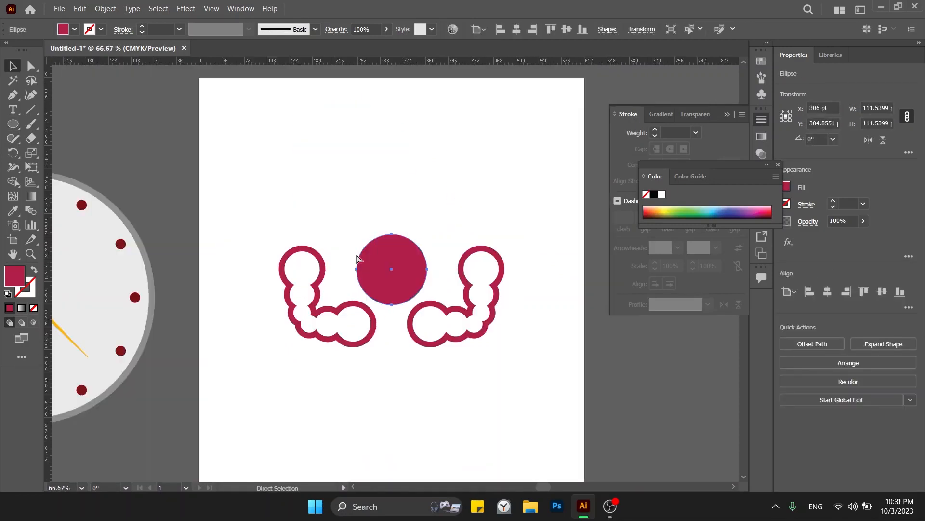
scroll(355, 253, down, 2)
click(404, 291)
drag(403, 202, 410, 318)
click(462, 319)
click(474, 318)
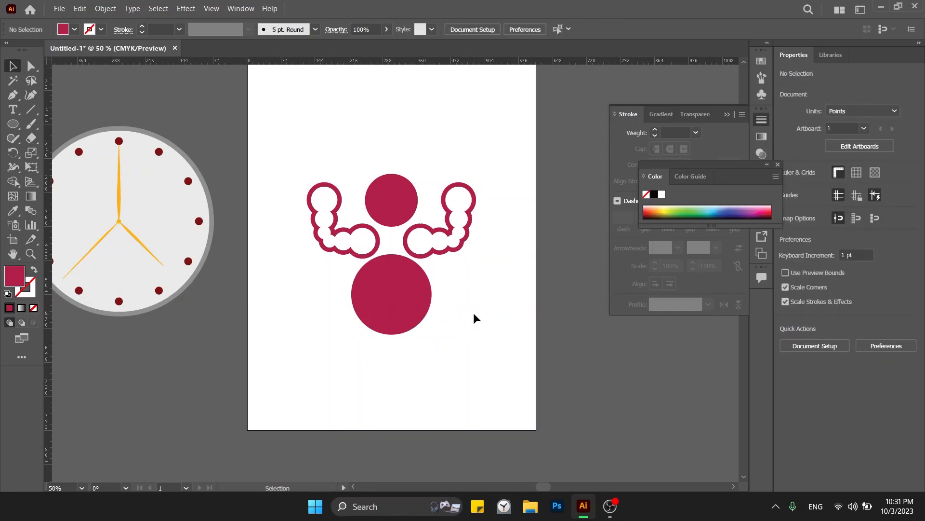